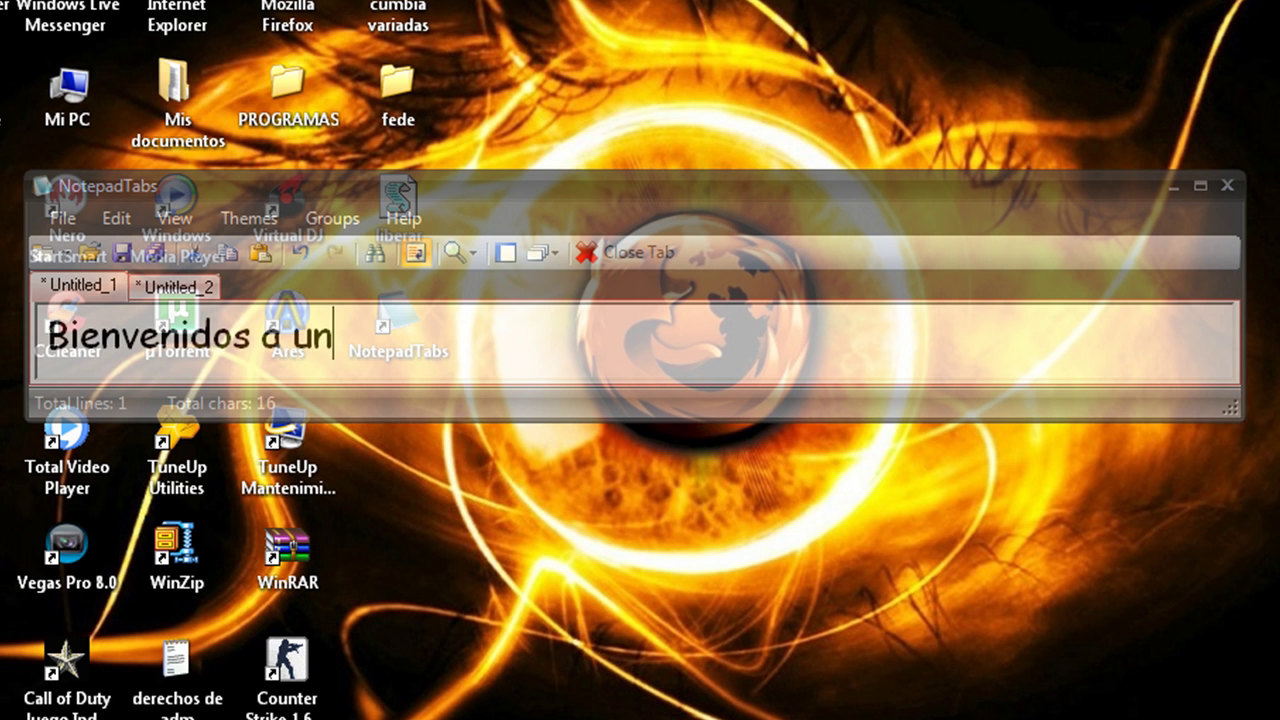
- Complete the welcome text in the first note as "Bienvenidos a un nuevo tutorial de como", followed by the line "acelerar firefox al maximo" in quotation marks
{"action": "type", "text": "uto"}
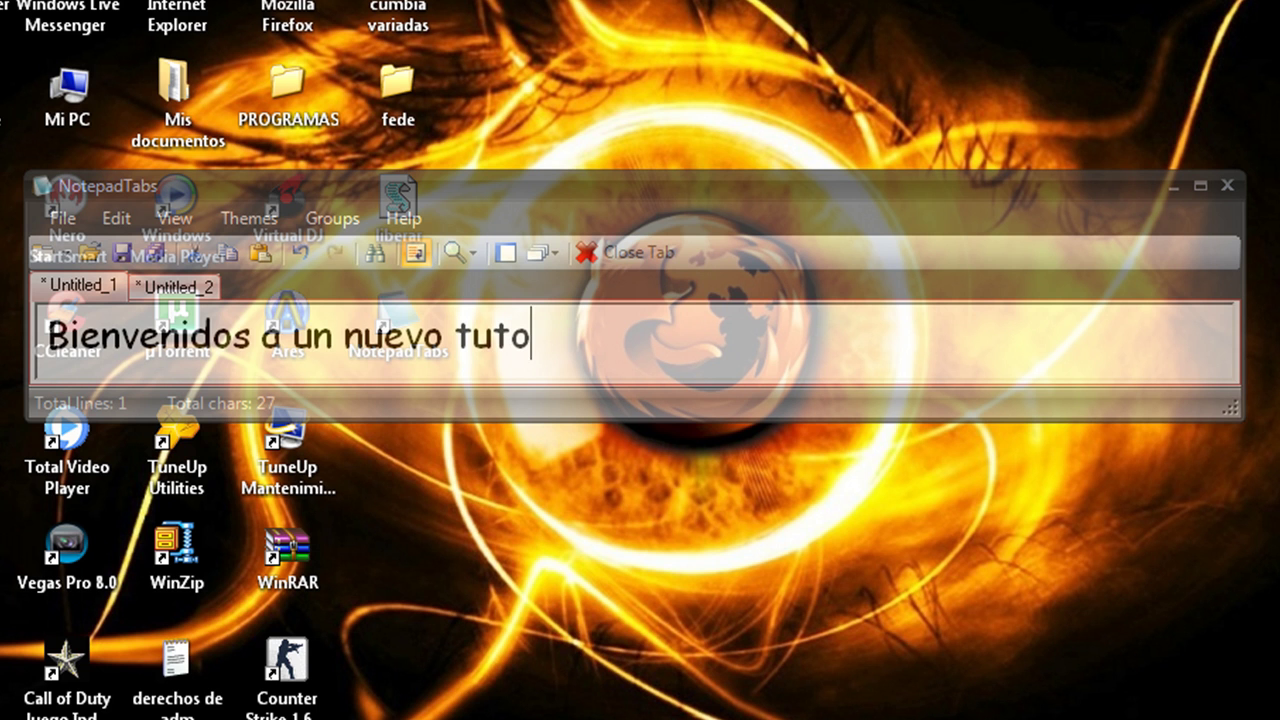
{"action": "type", "text": "rial de como"}
{"action": "key", "text": "Return"}
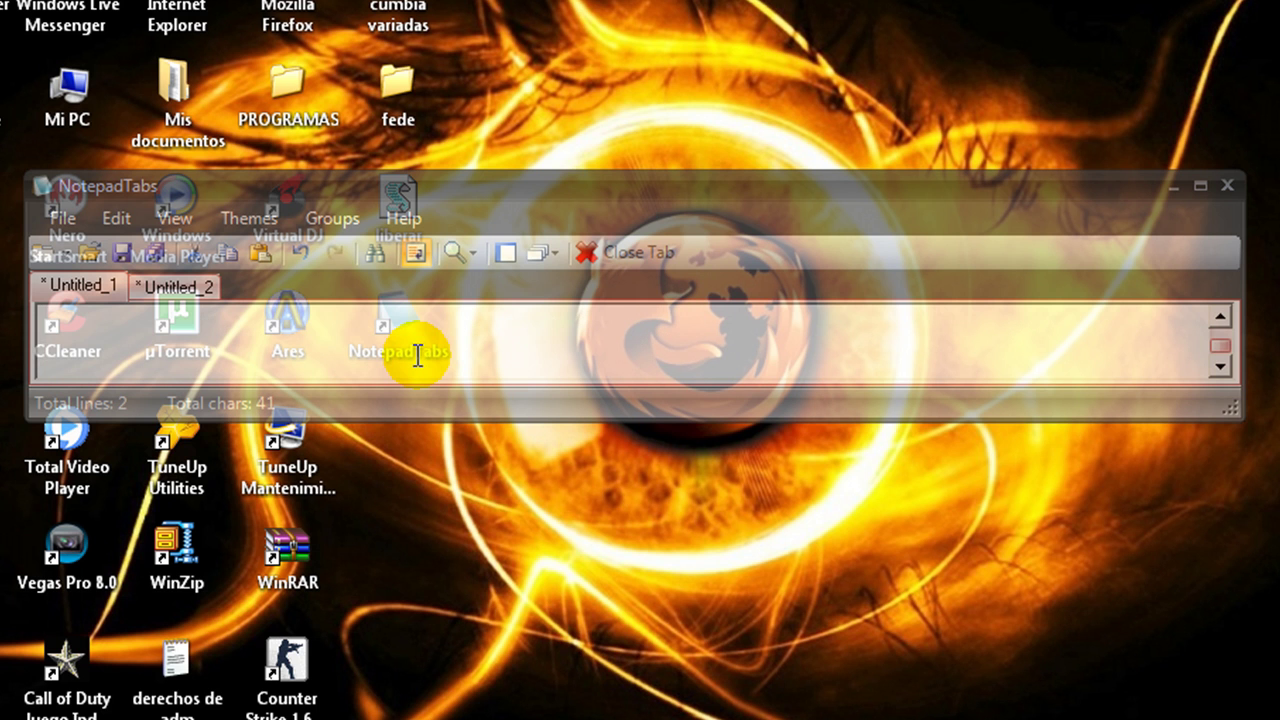
{"action": "type", "text": "\"aceler"}
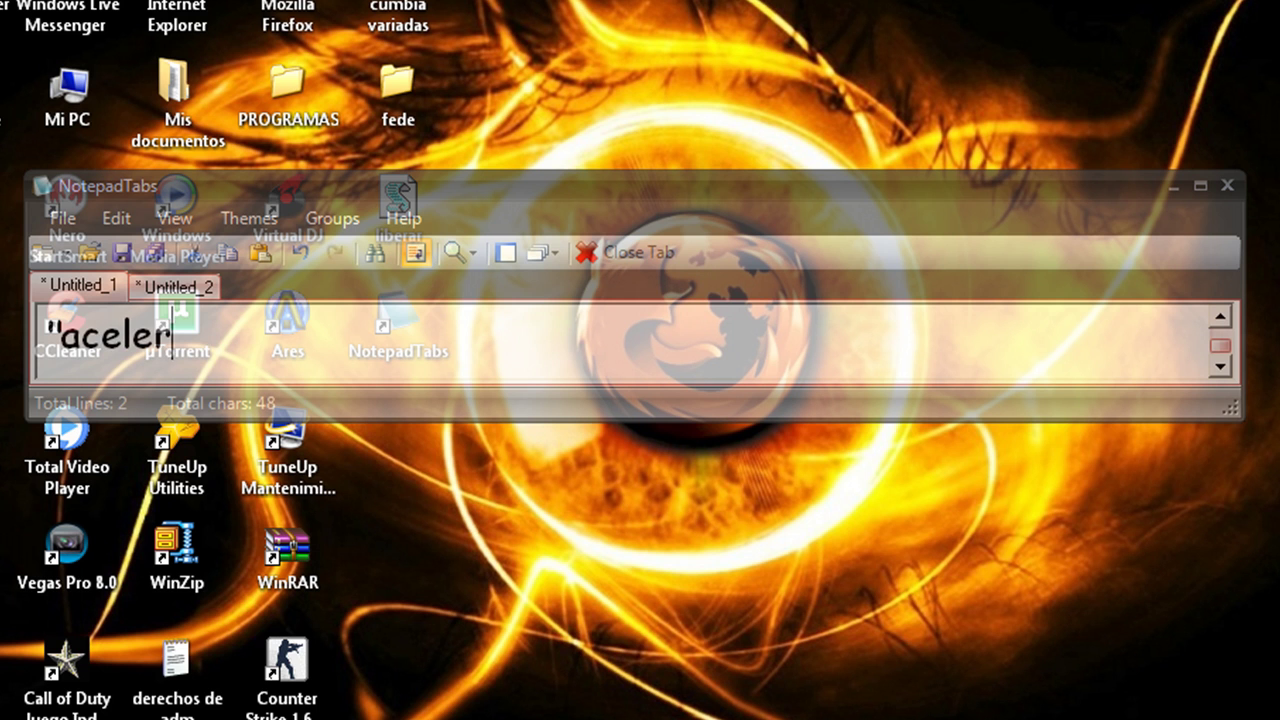
{"action": "type", "text": "ar firefox al maximo"}
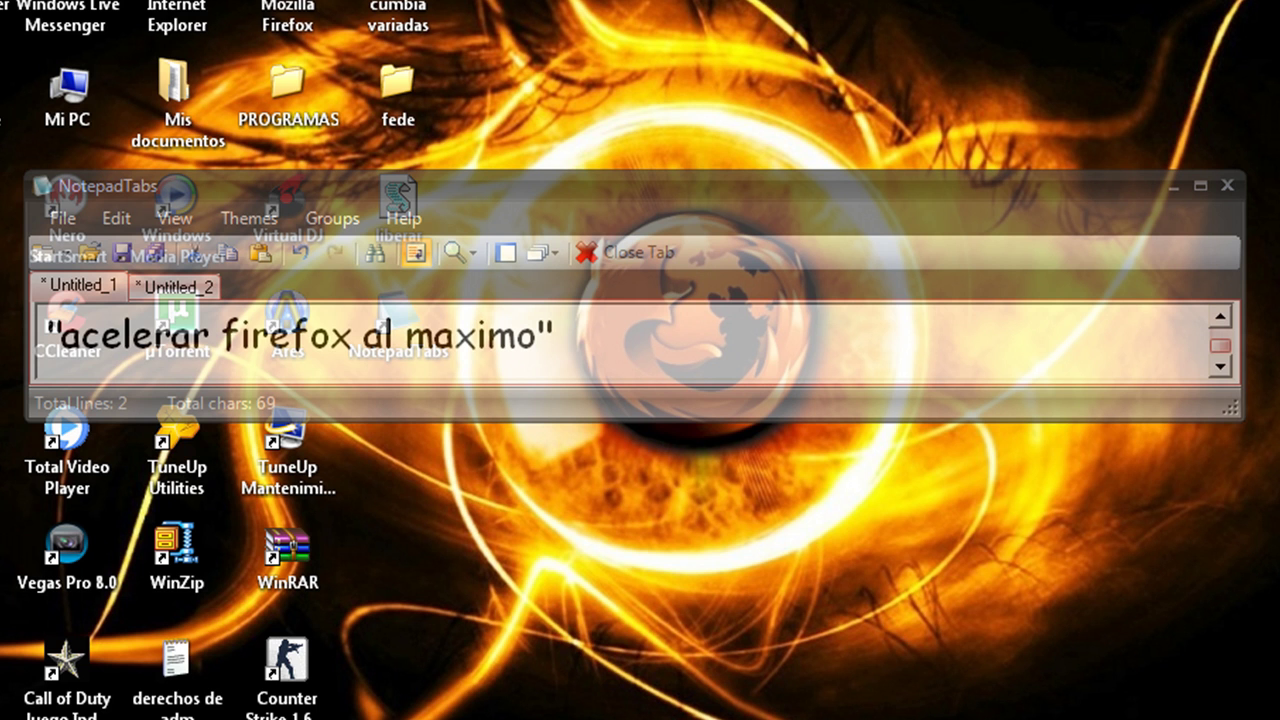
{"action": "type", "text": "\""}
{"action": "key", "text": "Return"}
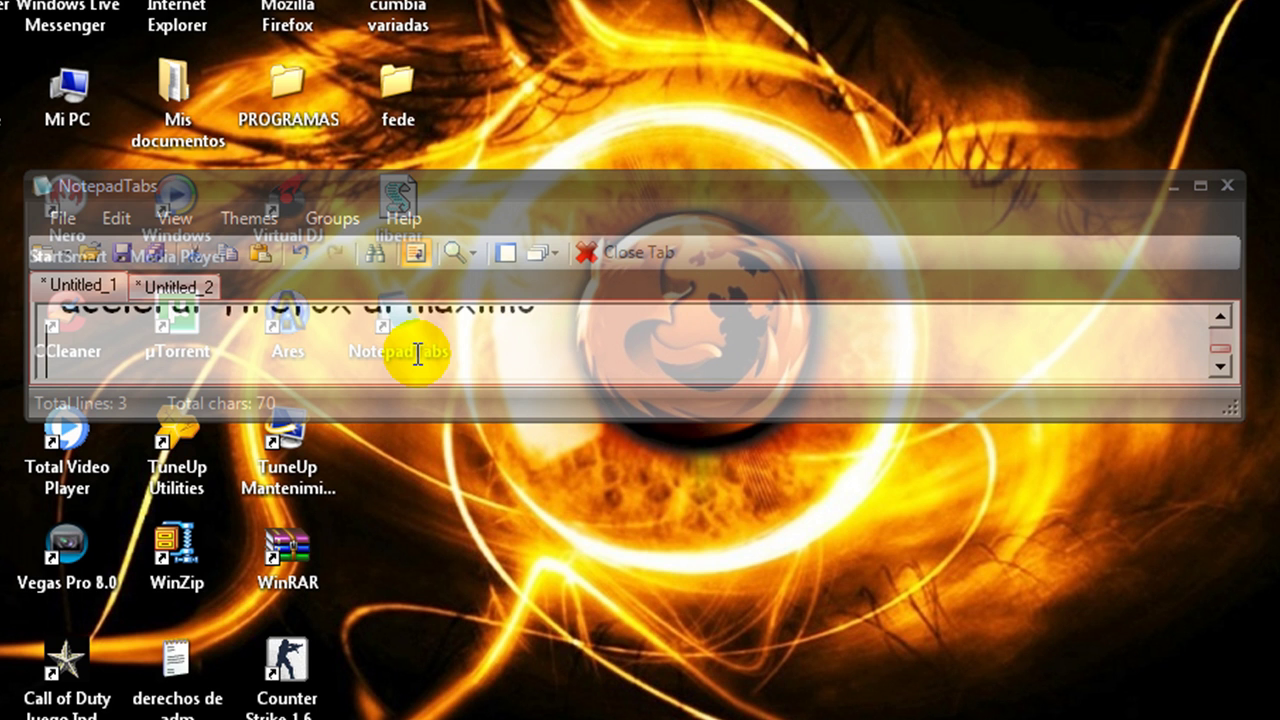
- Write the line "la serie de codigos que hay que introducir se los dejo en un block" in the note
{"action": "type", "text": "la "}
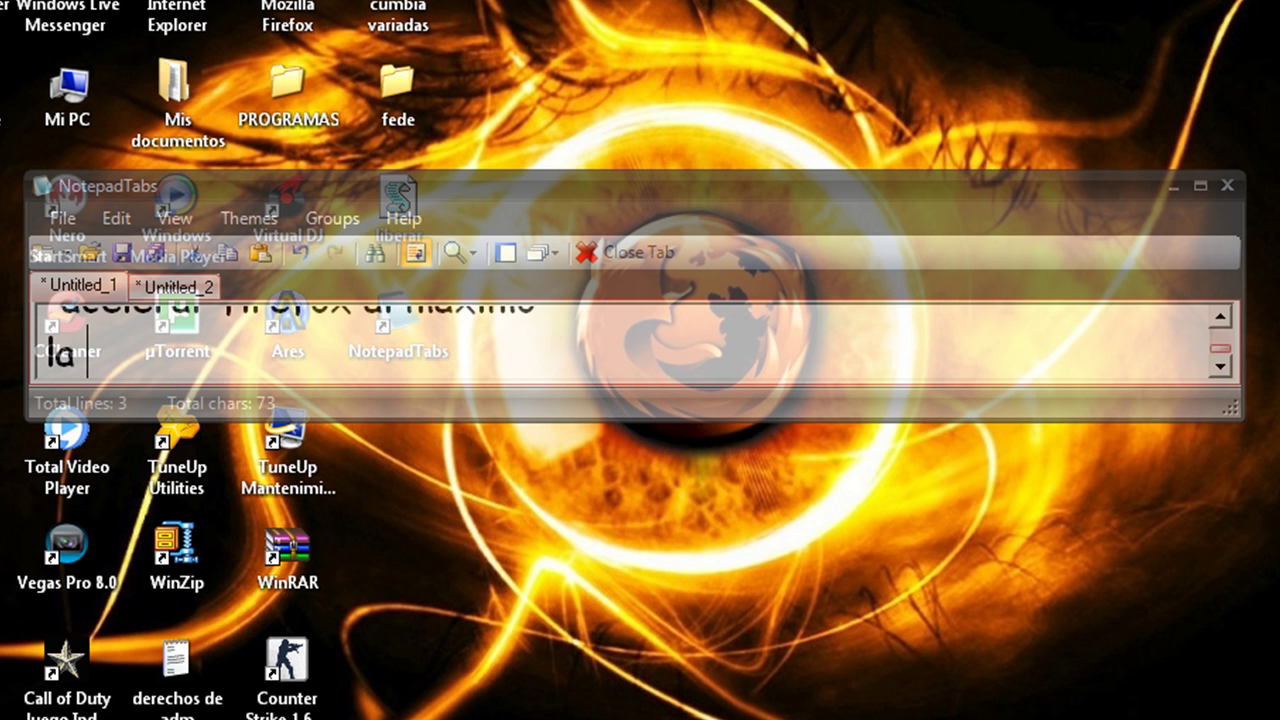
{"action": "type", "text": "serie de "}
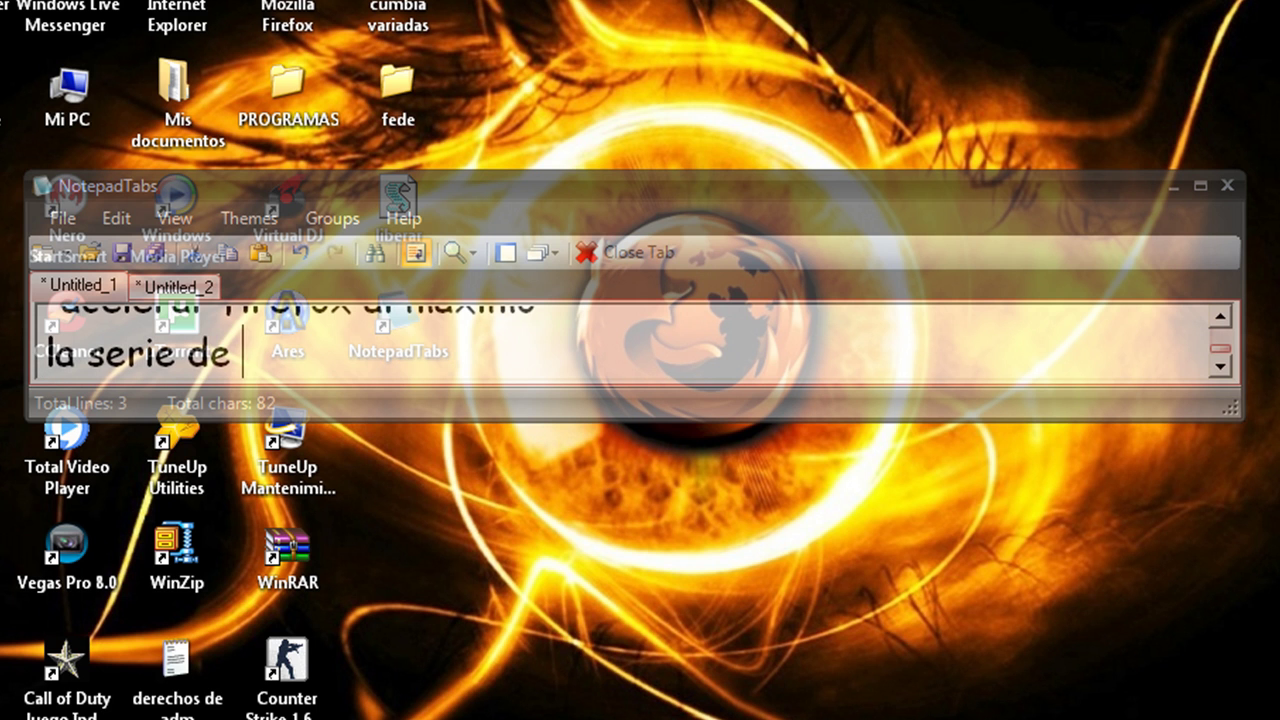
{"action": "type", "text": "d"}
{"action": "key", "text": "BackSpace"}
{"action": "type", "text": "codigos que hay que introduç"}
{"action": "key", "text": "BackSpace"}
{"action": "type", "text": "cir se"}
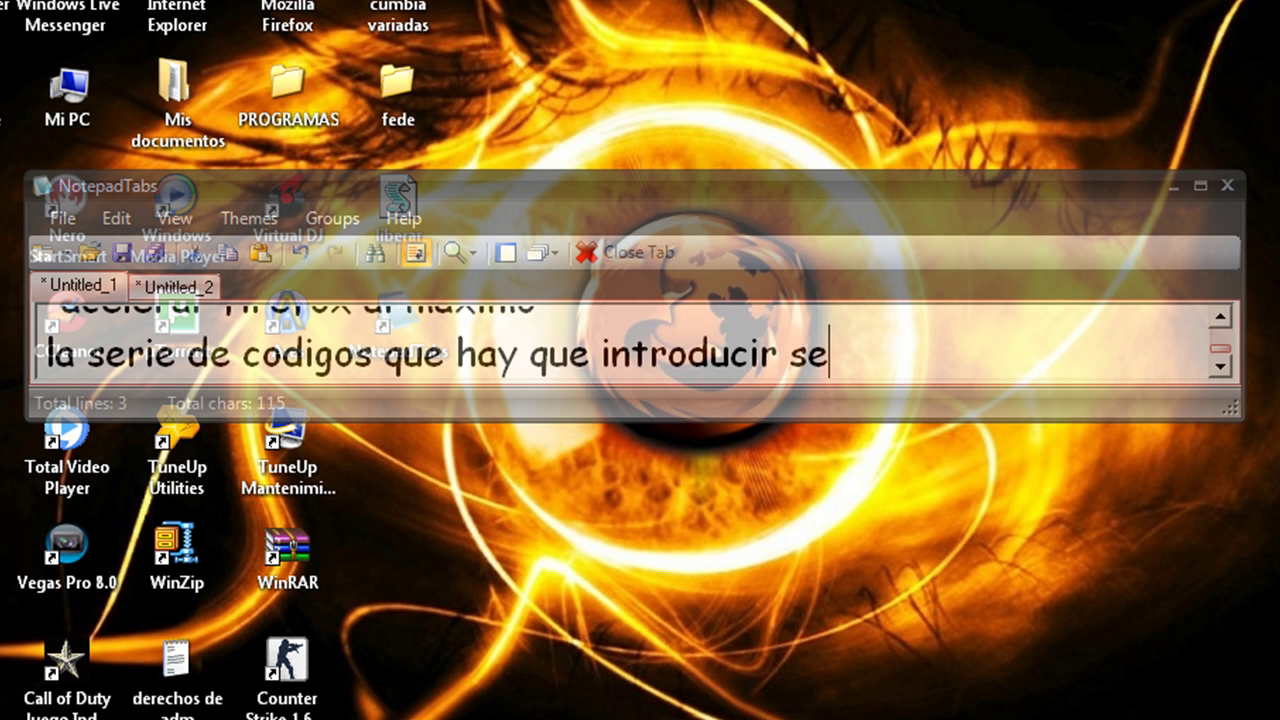
{"action": "type", "text": " los dejo en"}
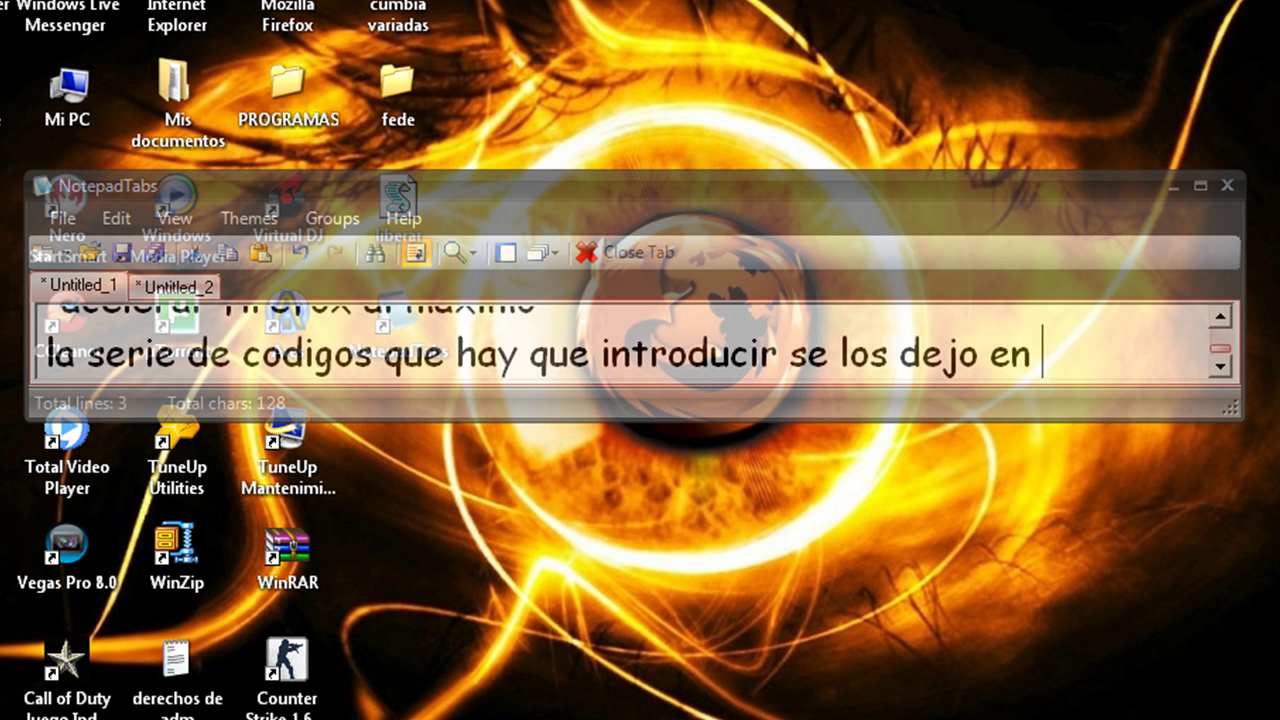
{"action": "type", "text": " un block"}
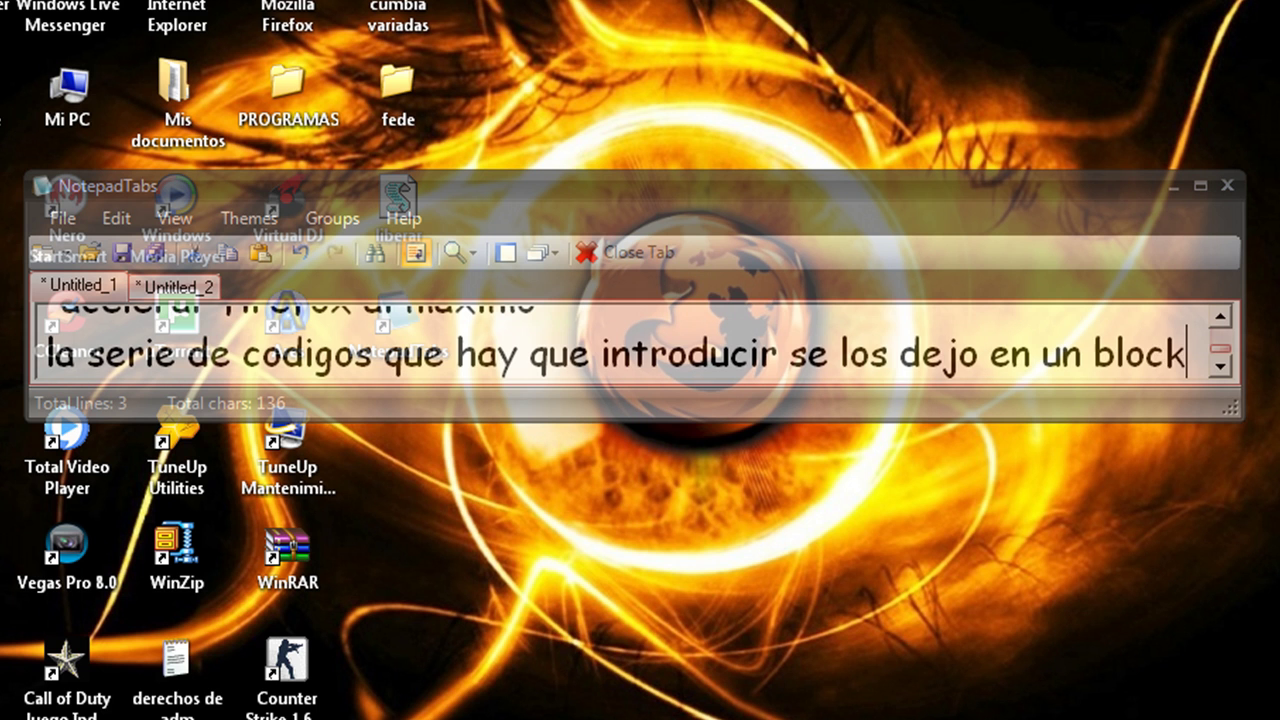
- Continue the sentence on a new line with "de notas para descargar"
{"action": "key", "text": "Return"}
{"action": "type", "text": "de no t"}
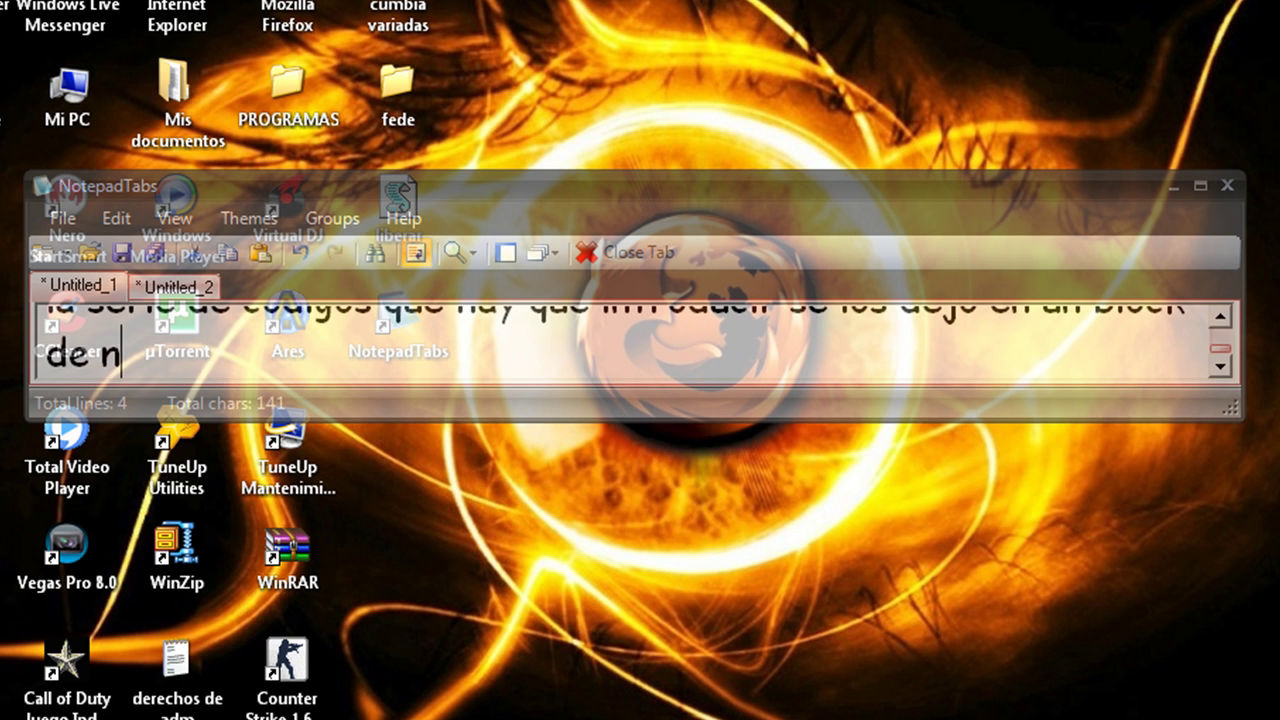
{"action": "key", "text": "BackSpace"}
{"action": "key", "text": "BackSpace"}
{"action": "type", "text": "tas"}
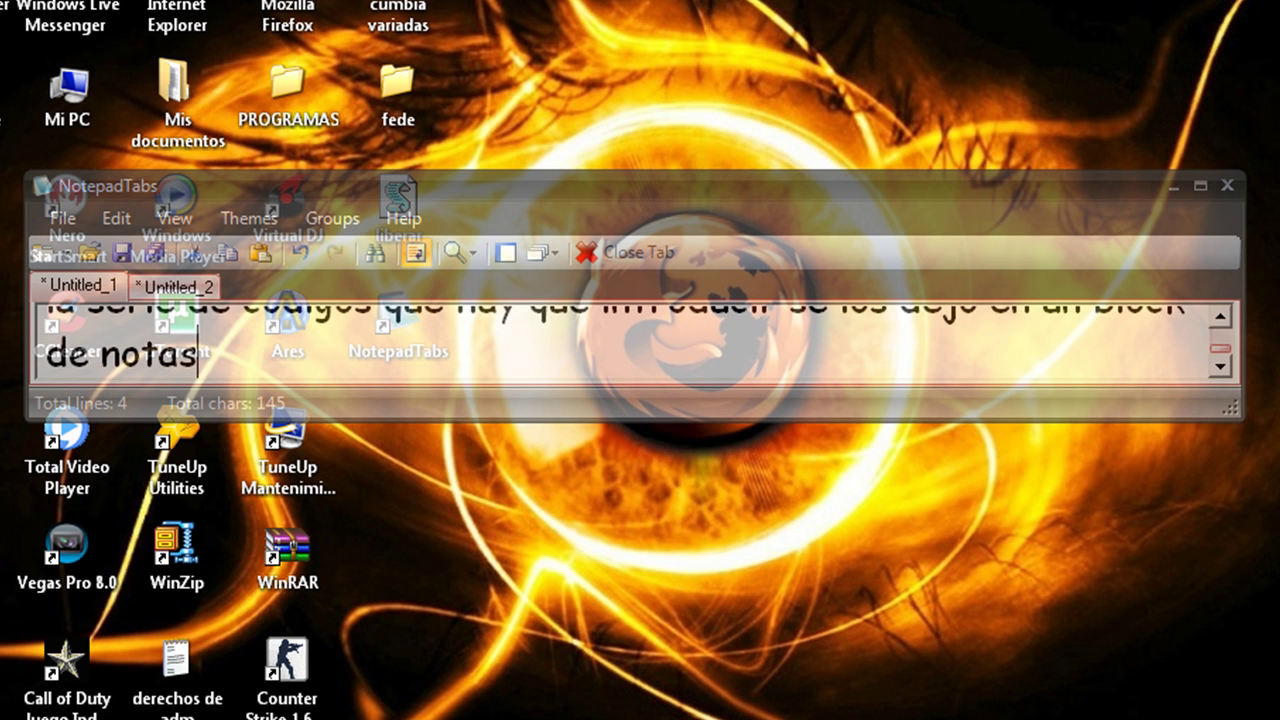
{"action": "type", "text": " para des"}
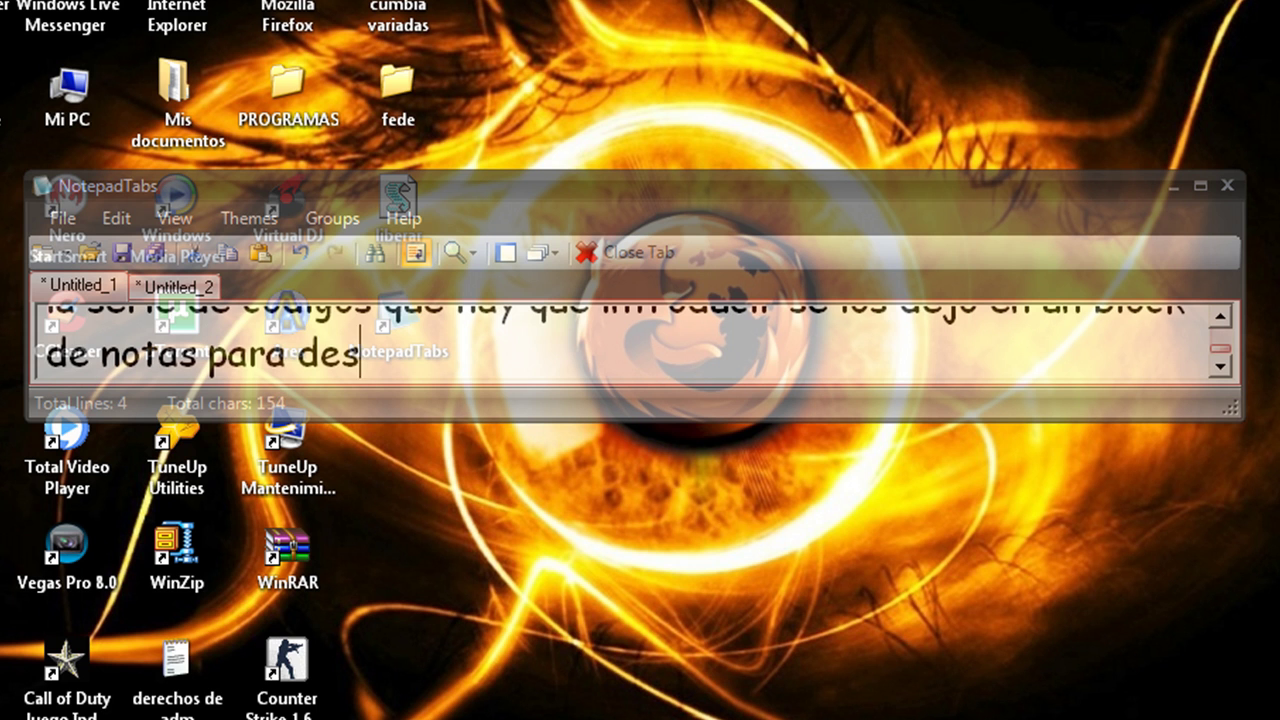
{"action": "type", "text": "cargar"}
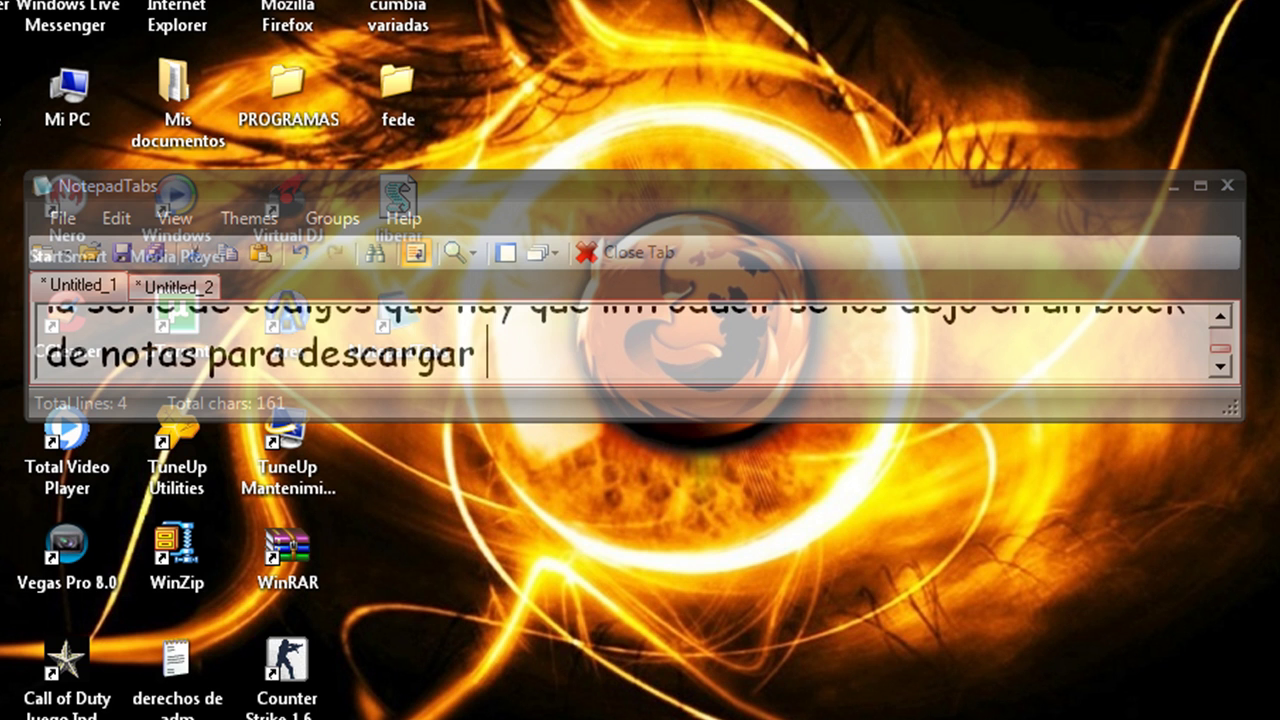
- Add the line "el link estara en la descripcion del video" to the note
{"action": "key", "text": "Return"}
{"action": "type", "text": "el link est"}
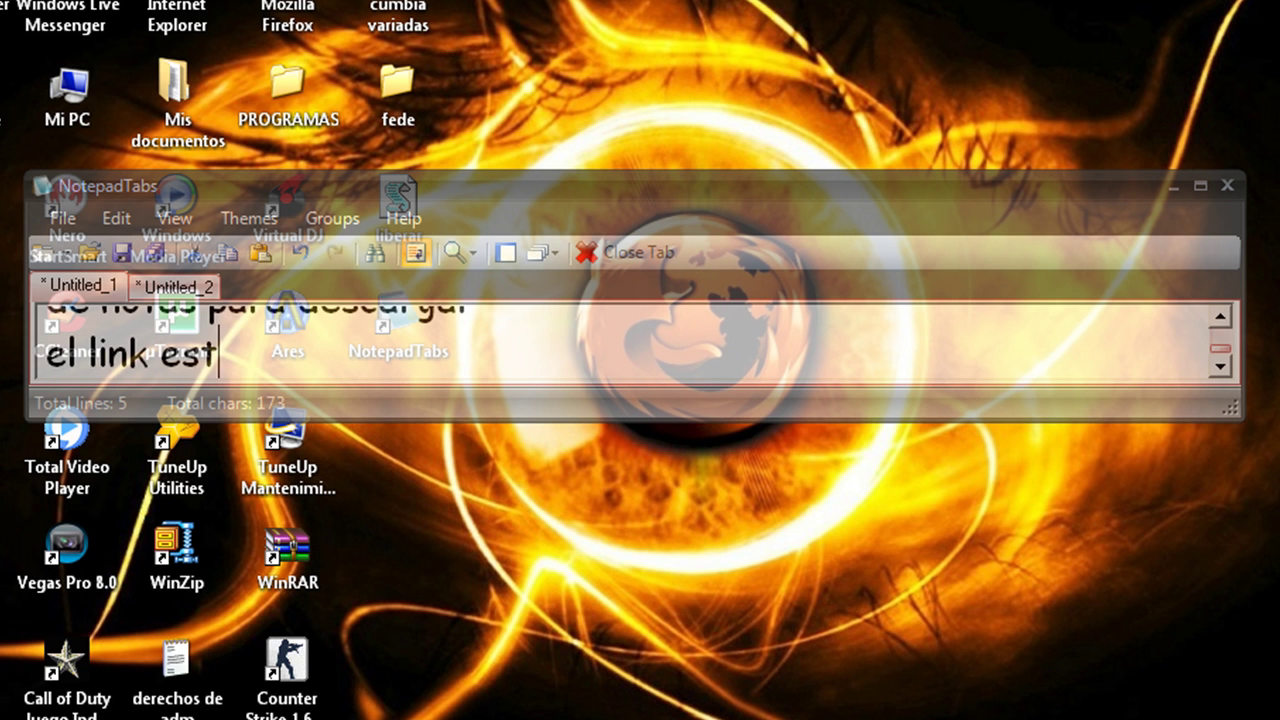
{"action": "type", "text": "ara "}
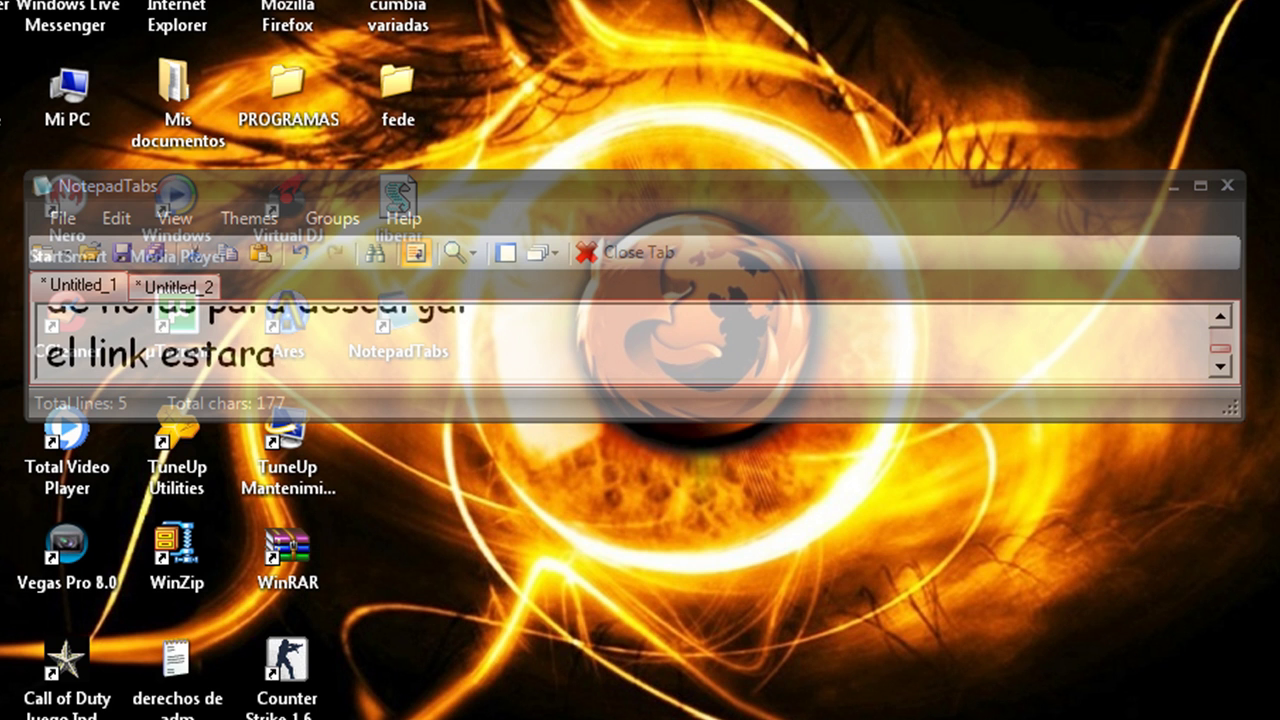
{"action": "type", "text": "en la des"}
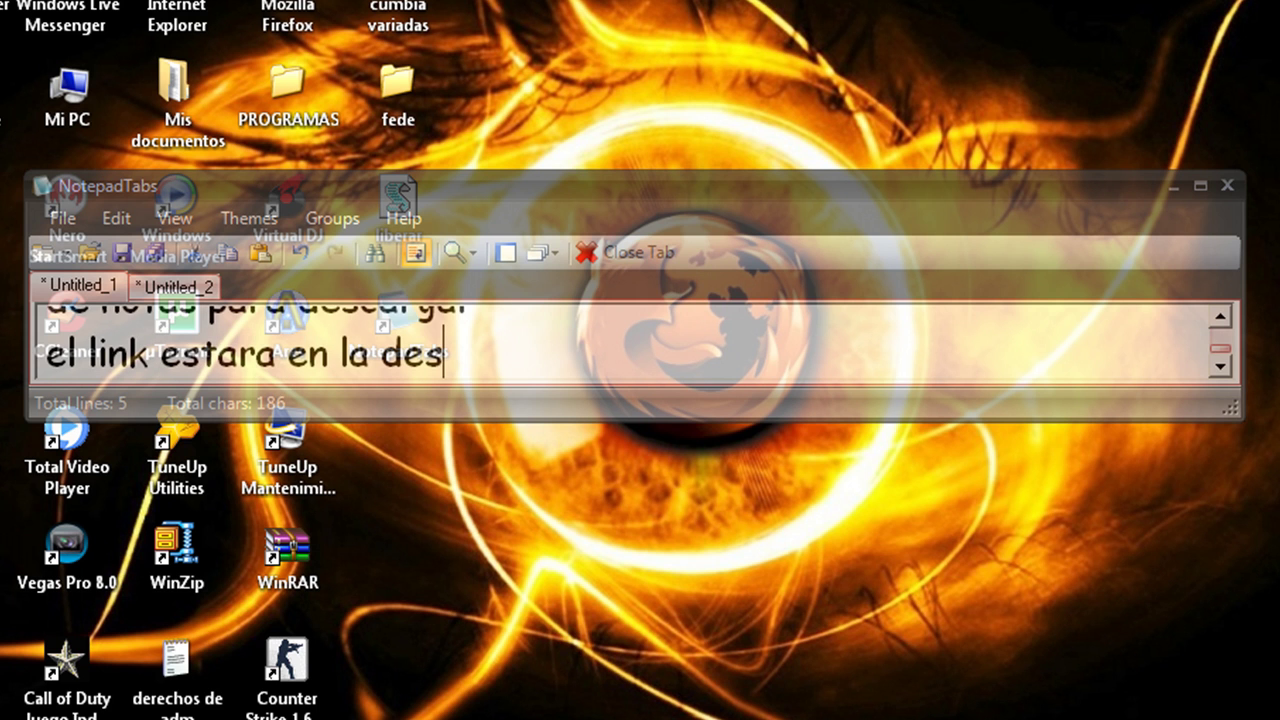
{"action": "type", "text": "cripcion del v"}
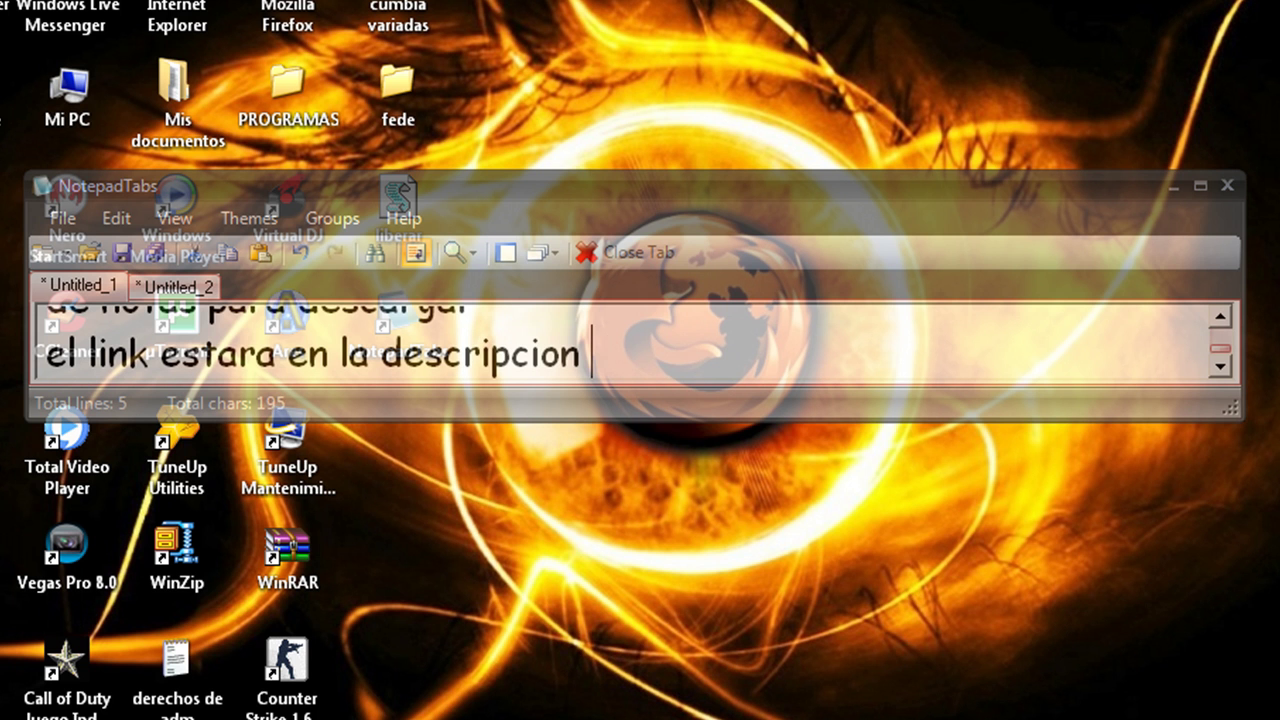
{"action": "type", "text": "ideo"}
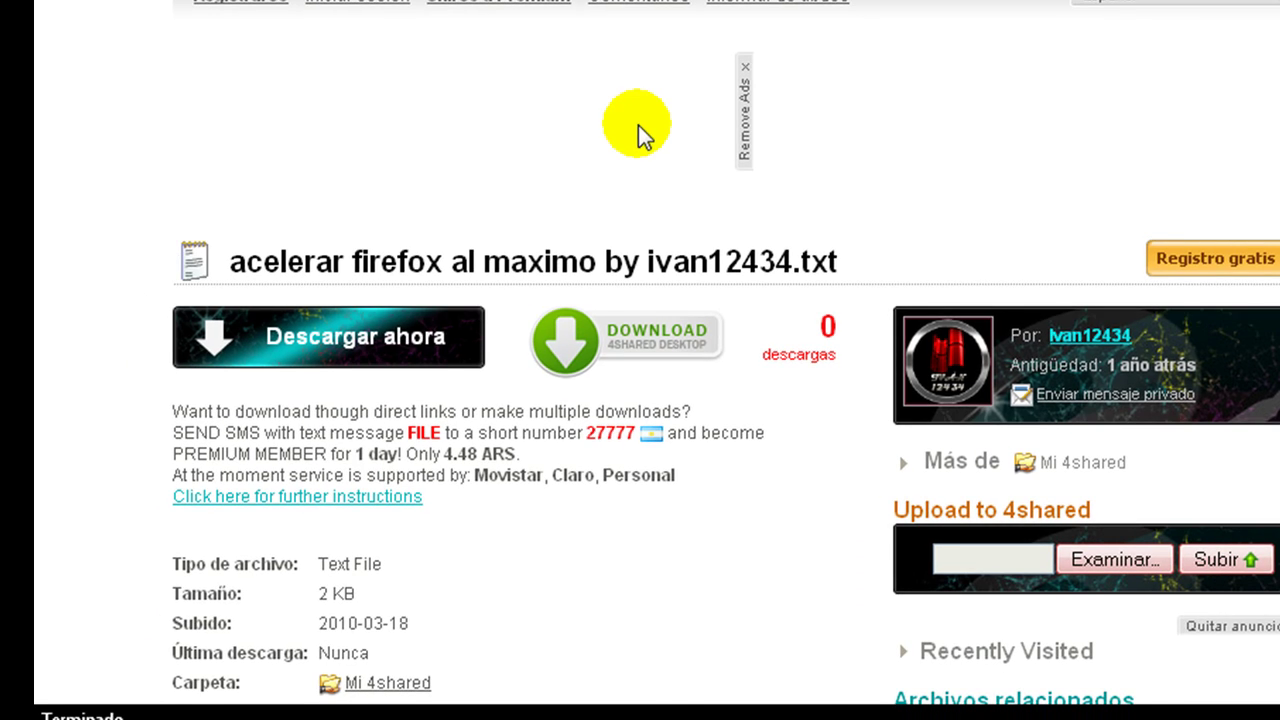
- Request the "acelerar firefox al maximo" text file from its 4shared page and bring up the download countdown
{"action": "scroll", "coordinate": [638, 125], "scroll_direction": "down", "scroll_amount": 3}
{"action": "left_click", "coordinate": [343, 185]}
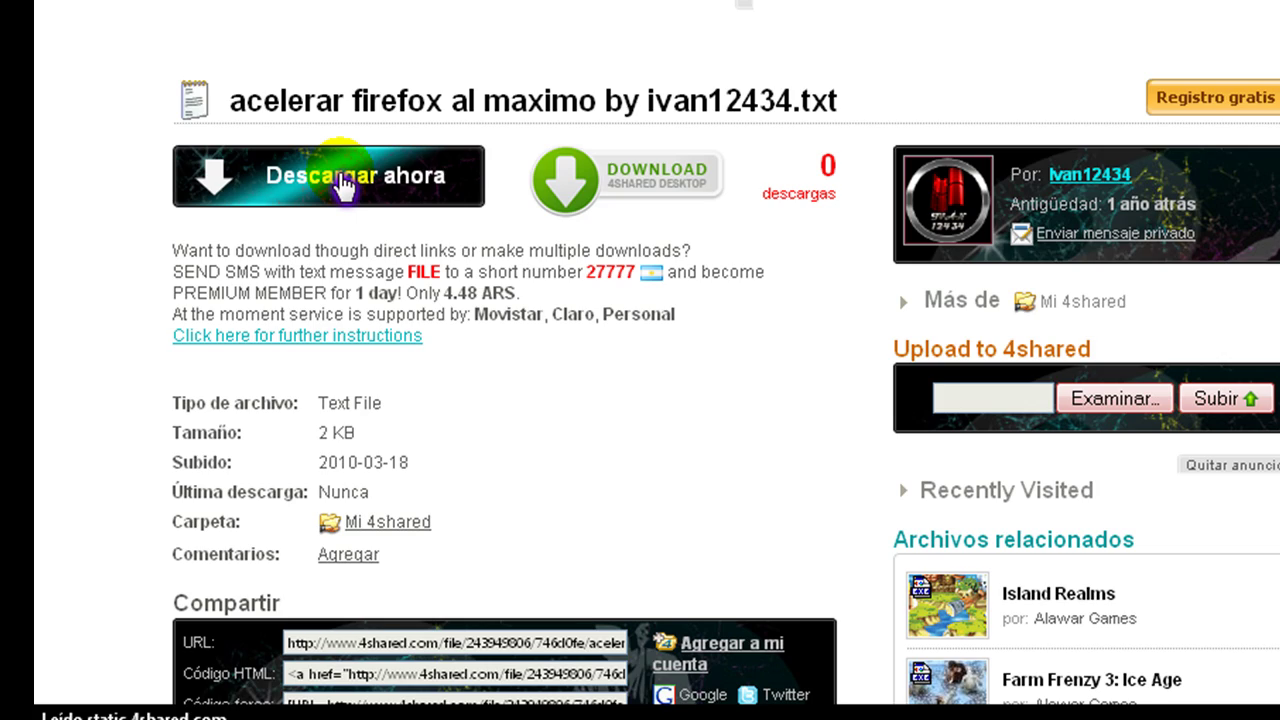
{"action": "scroll", "coordinate": [333, 186], "scroll_direction": "down", "scroll_amount": 6}
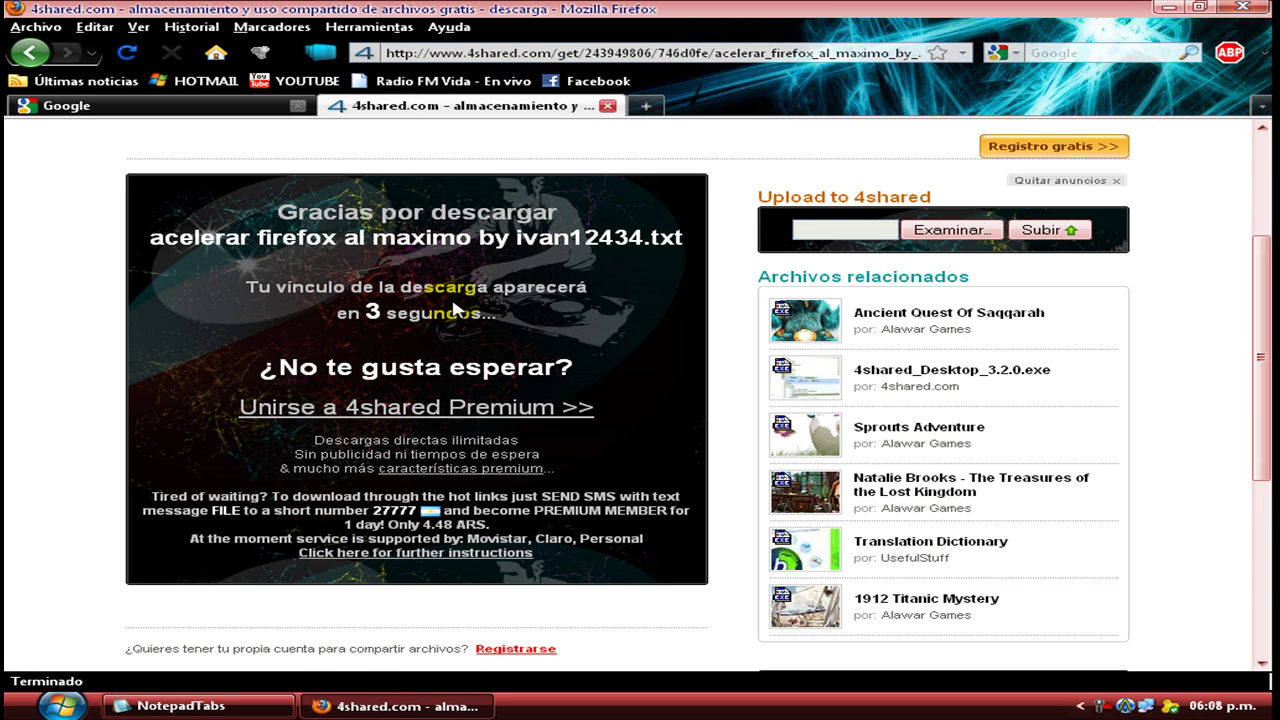
- Start the text file's download with the save-to-disk option (Guardar archivo), and cancel the download dialog
{"action": "left_click", "coordinate": [451, 302]}
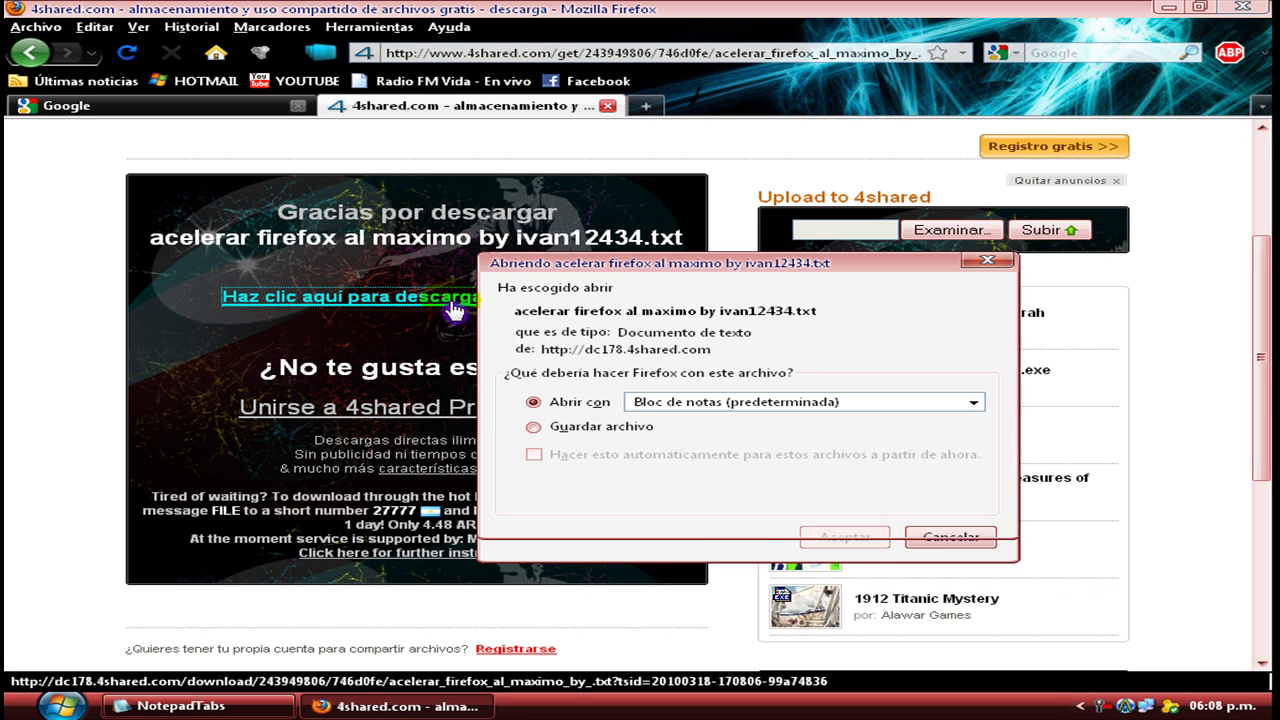
{"action": "left_click", "coordinate": [534, 426]}
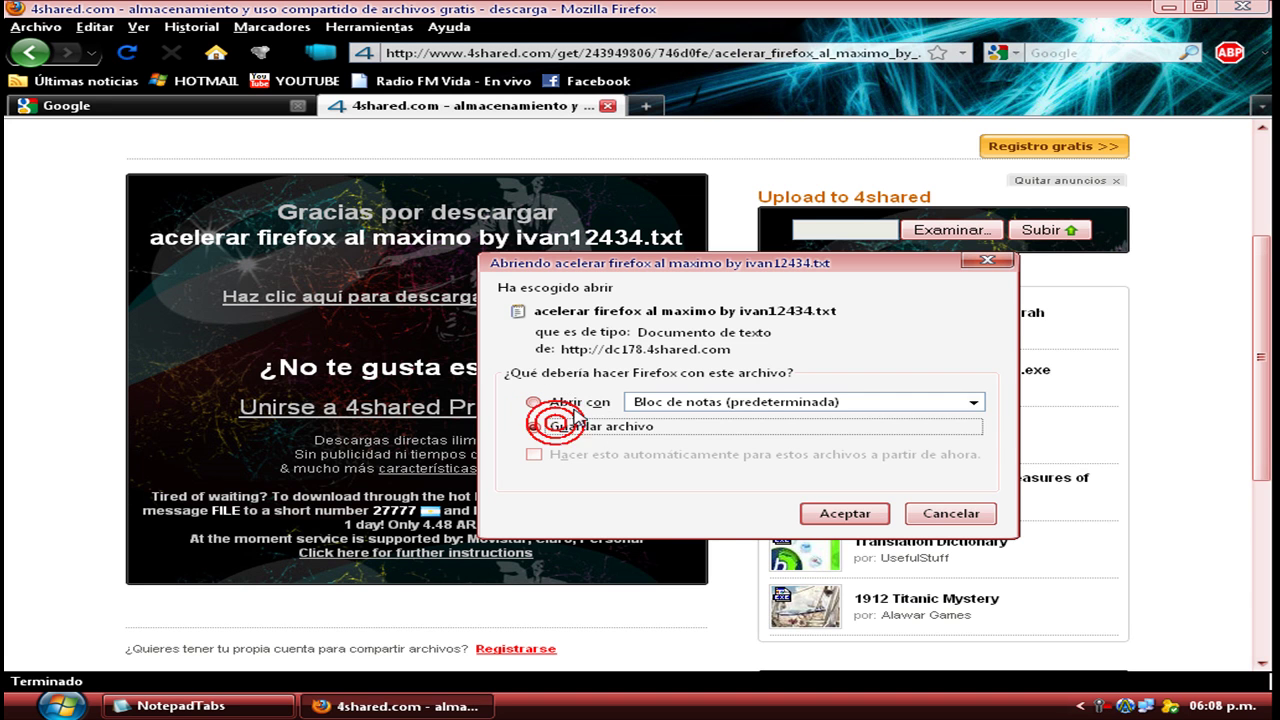
{"action": "left_click", "coordinate": [952, 513]}
{"action": "scroll", "coordinate": [432, 420], "scroll_direction": "up", "scroll_amount": 4}
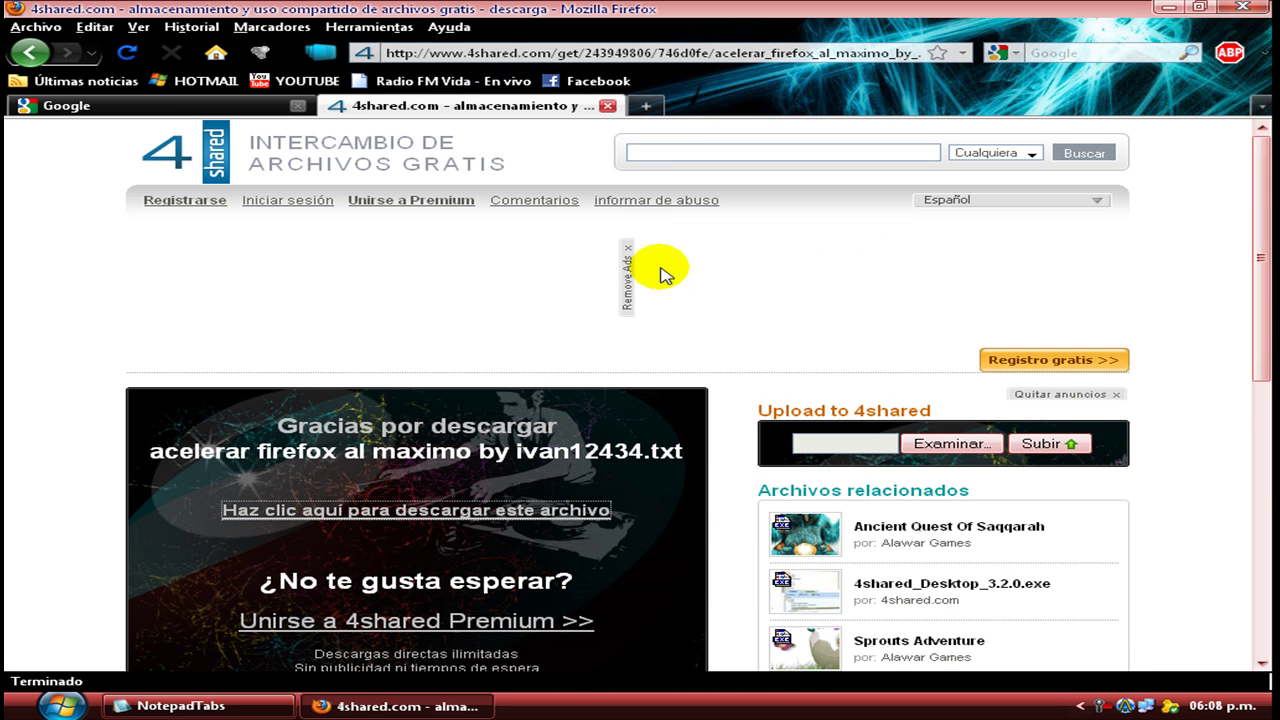
- Switch to NotepadTabs and examine the code list that starts with about:config in the Untitled_2 note
{"action": "left_click", "coordinate": [398, 706]}
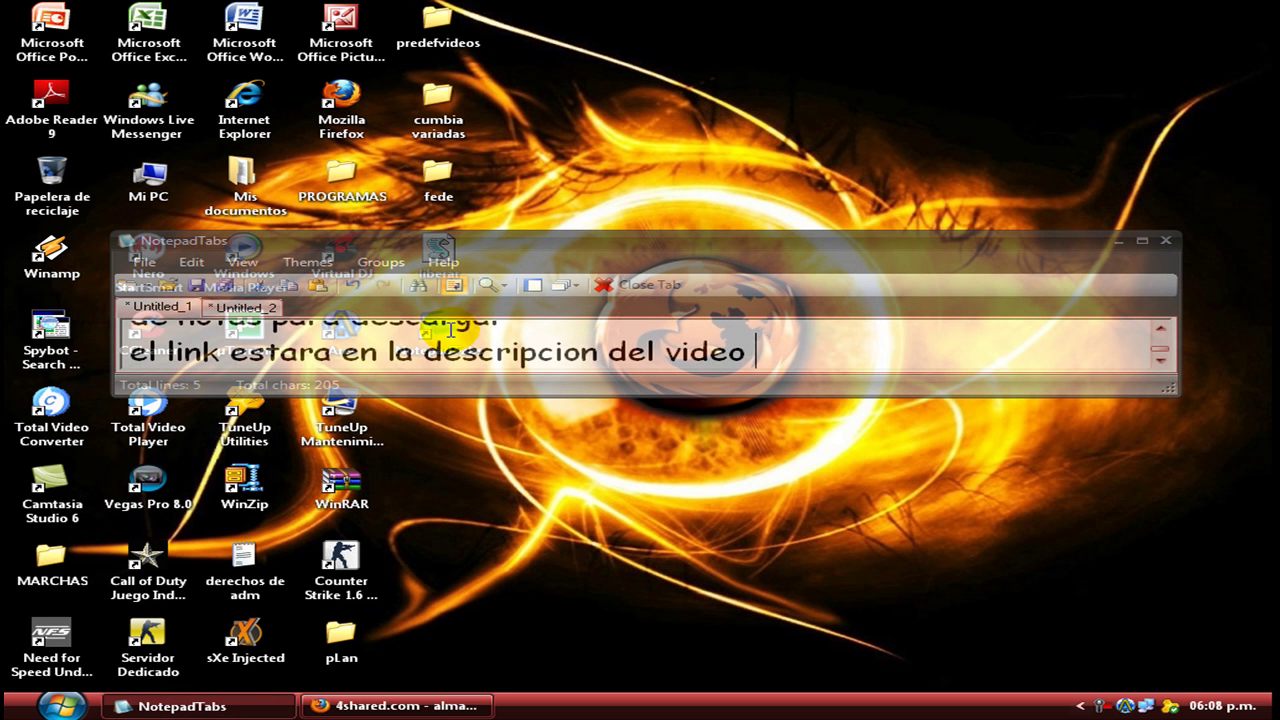
{"action": "left_click", "coordinate": [266, 310]}
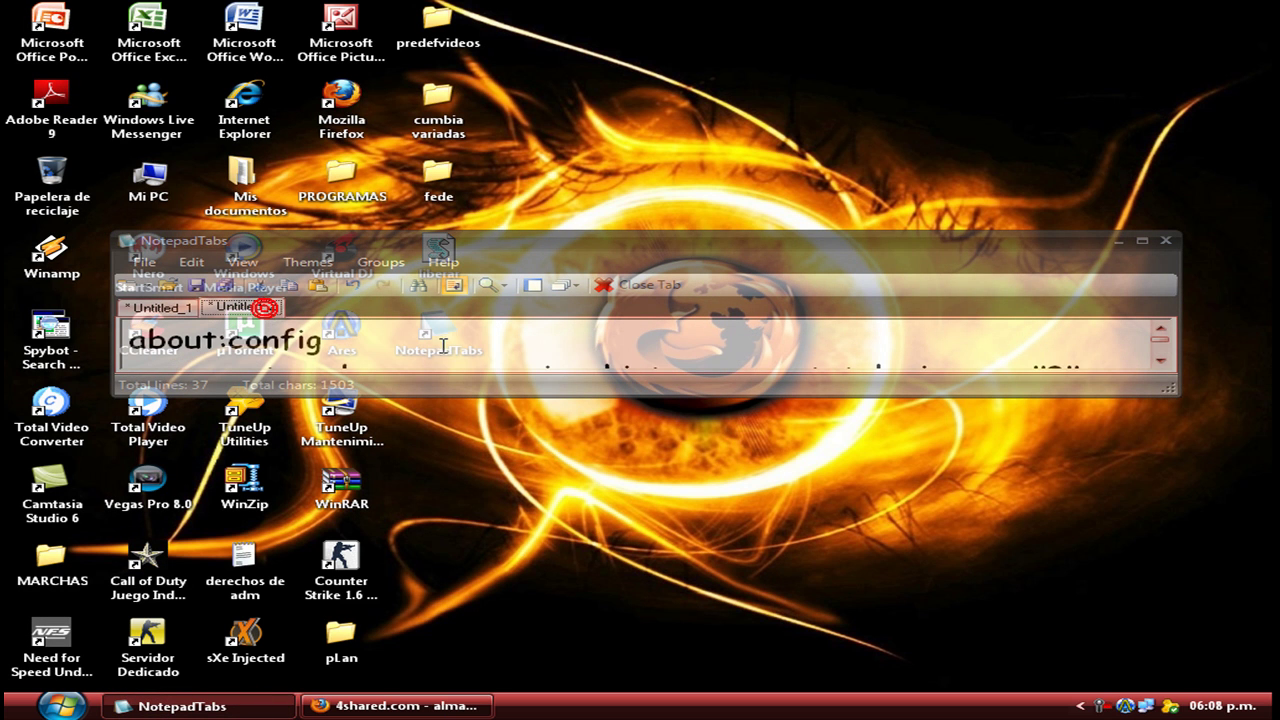
{"action": "left_click", "coordinate": [647, 345]}
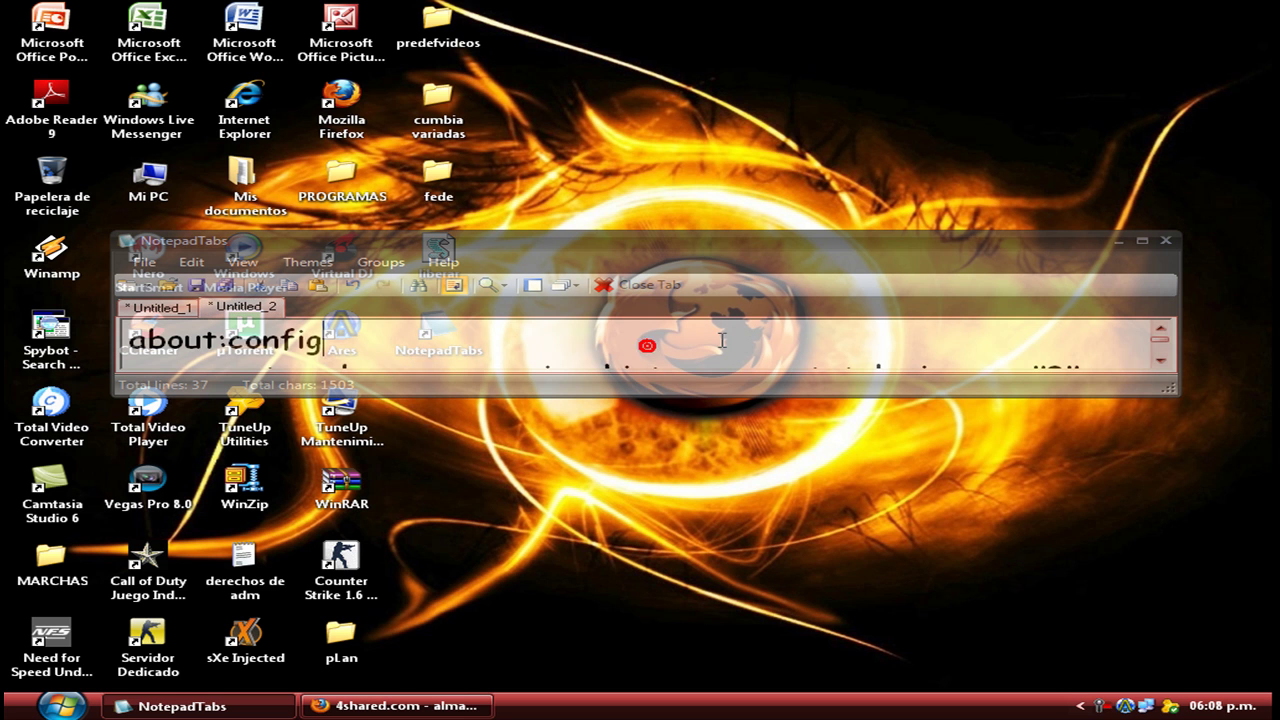
{"action": "scroll", "coordinate": [722, 340], "scroll_direction": "down", "scroll_amount": 5}
{"action": "scroll", "coordinate": [722, 340], "scroll_direction": "up", "scroll_amount": 5}
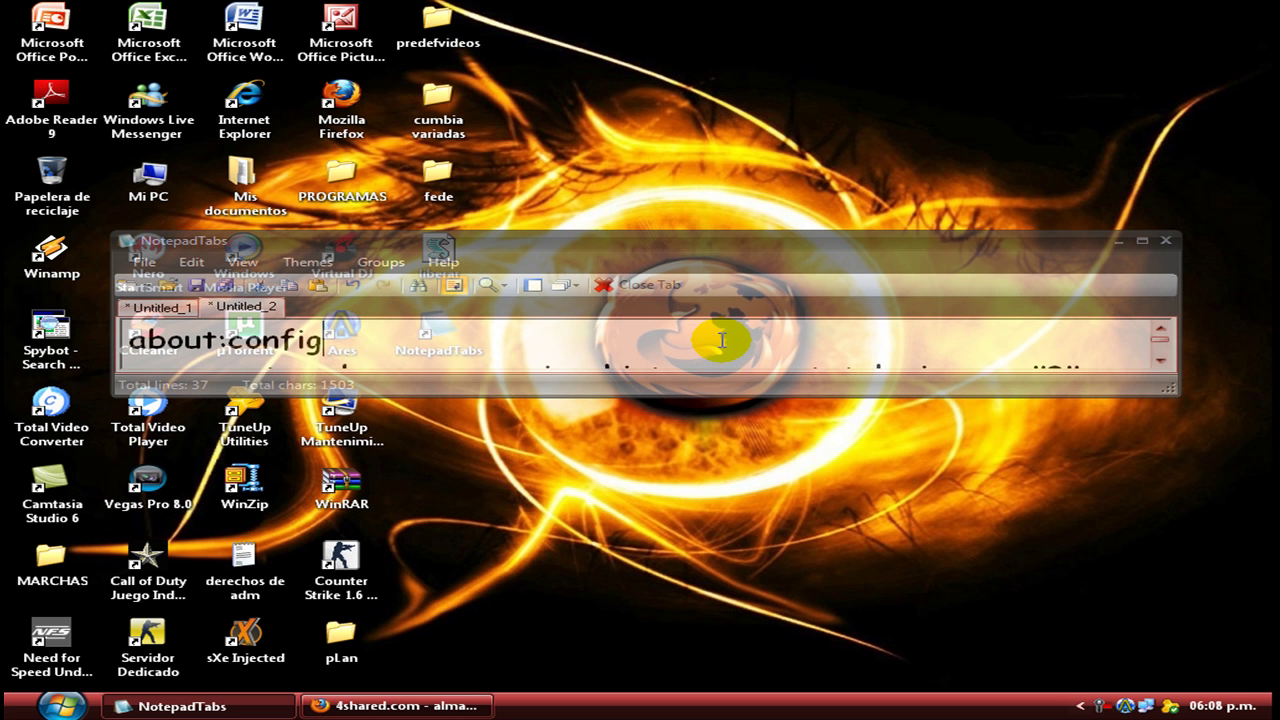
- Return to the Untitled_1 note and add the line "ahora le enseñare como introducirlo al firefox" at its end
{"action": "left_click", "coordinate": [157, 307]}
{"action": "left_click", "coordinate": [815, 343]}
{"action": "key", "text": "Return"}
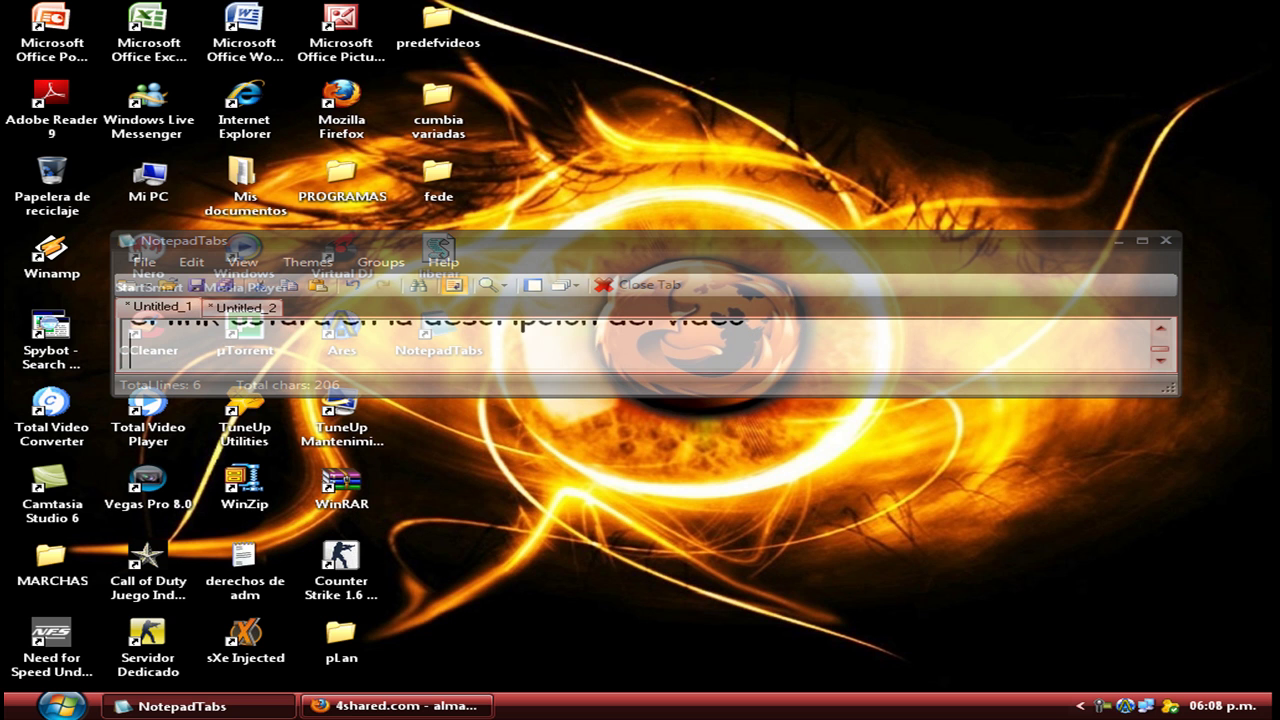
{"action": "type", "text": "ahora le enseñar"}
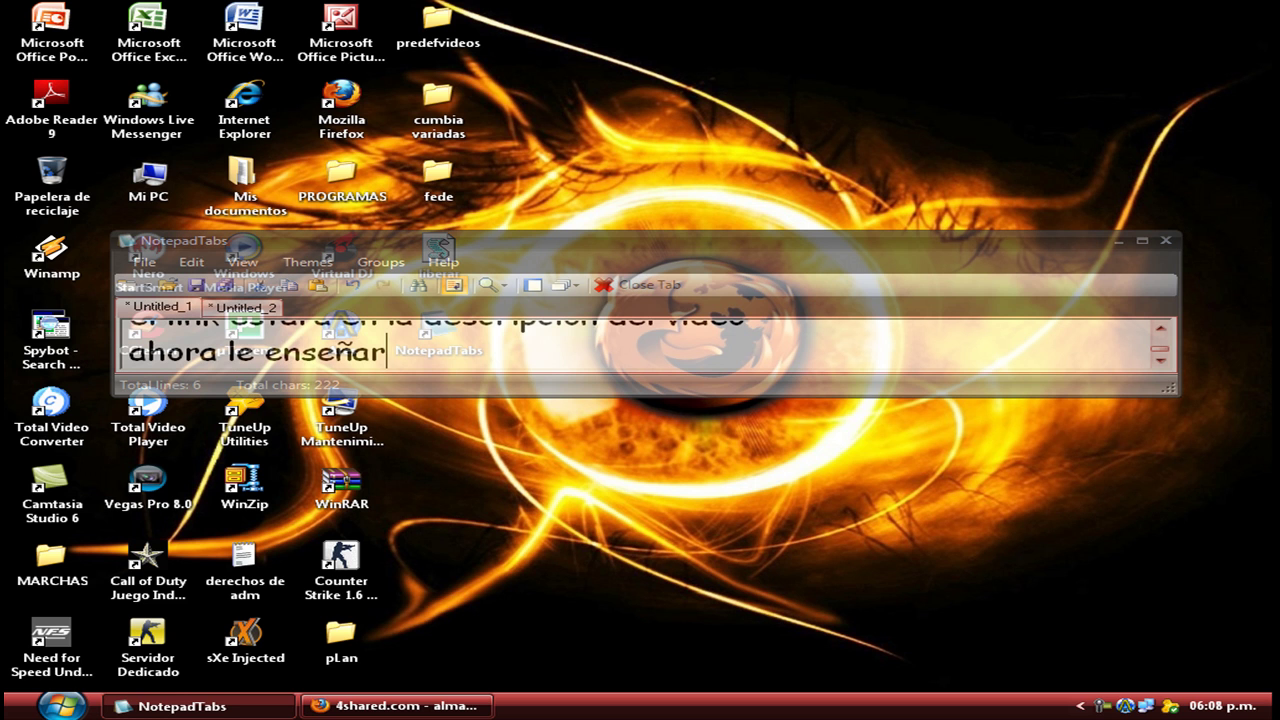
{"action": "type", "text": "e como introducirlo al"}
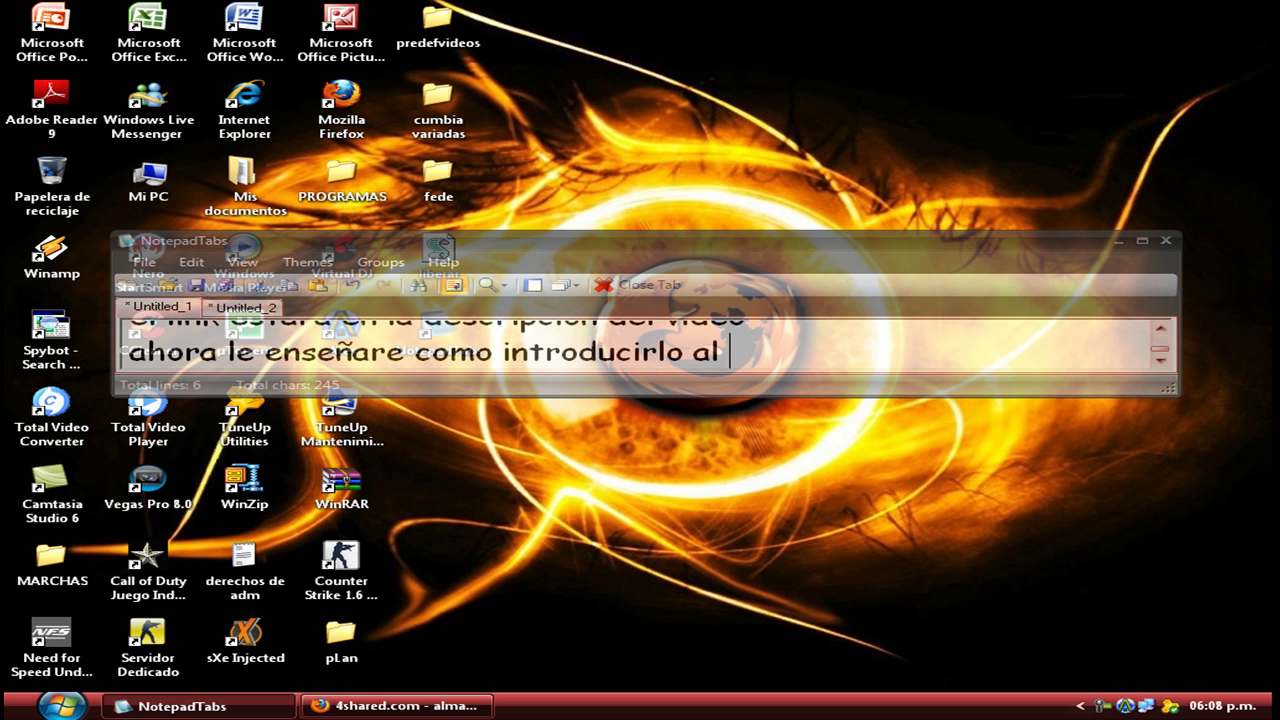
{"action": "type", "text": " firefox"}
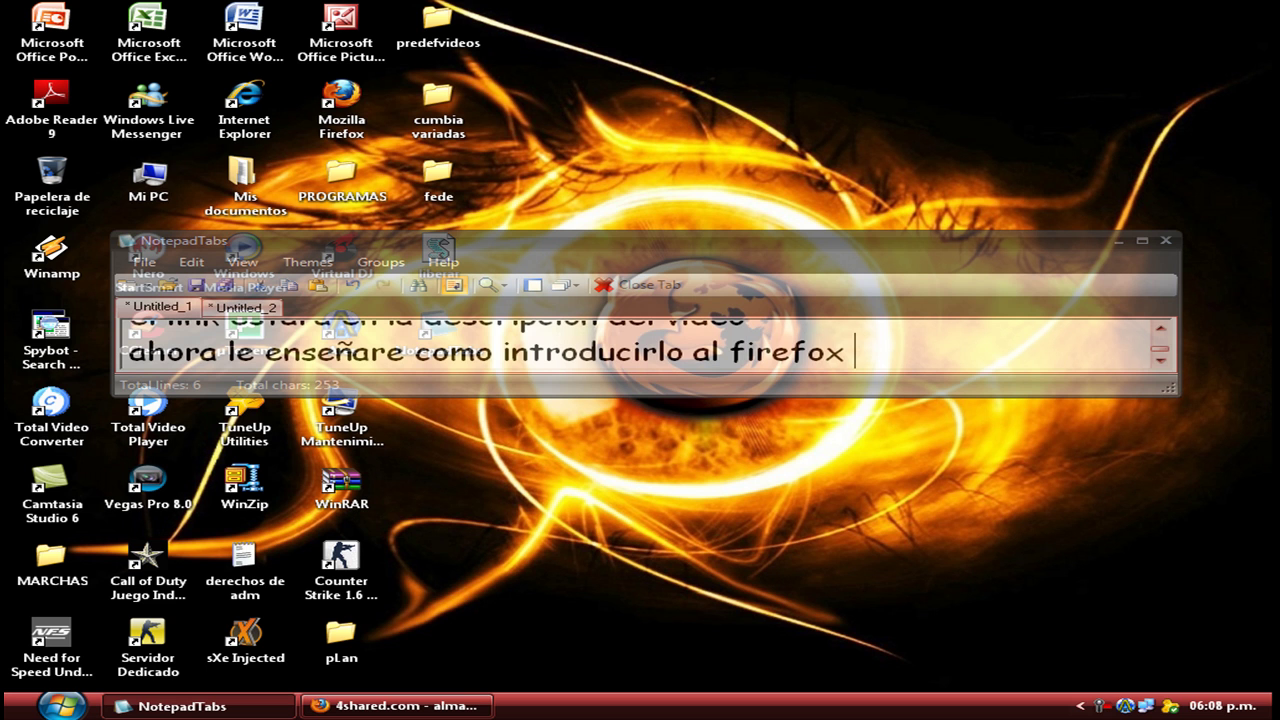
- Add the line "solo le mostrare algunos ya que son muchos y se me hace muy largo el video" at the end of the Untitled_1 note
{"action": "key", "text": "Return"}
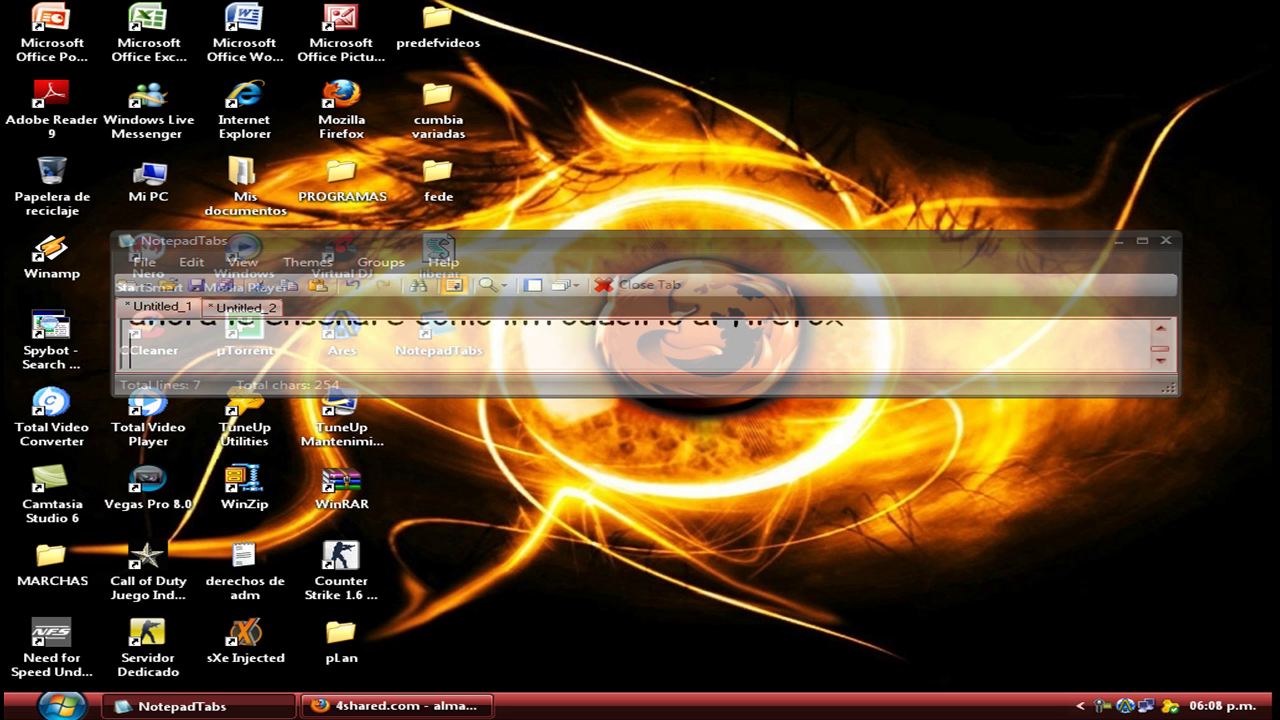
{"action": "type", "text": "solo le mo"}
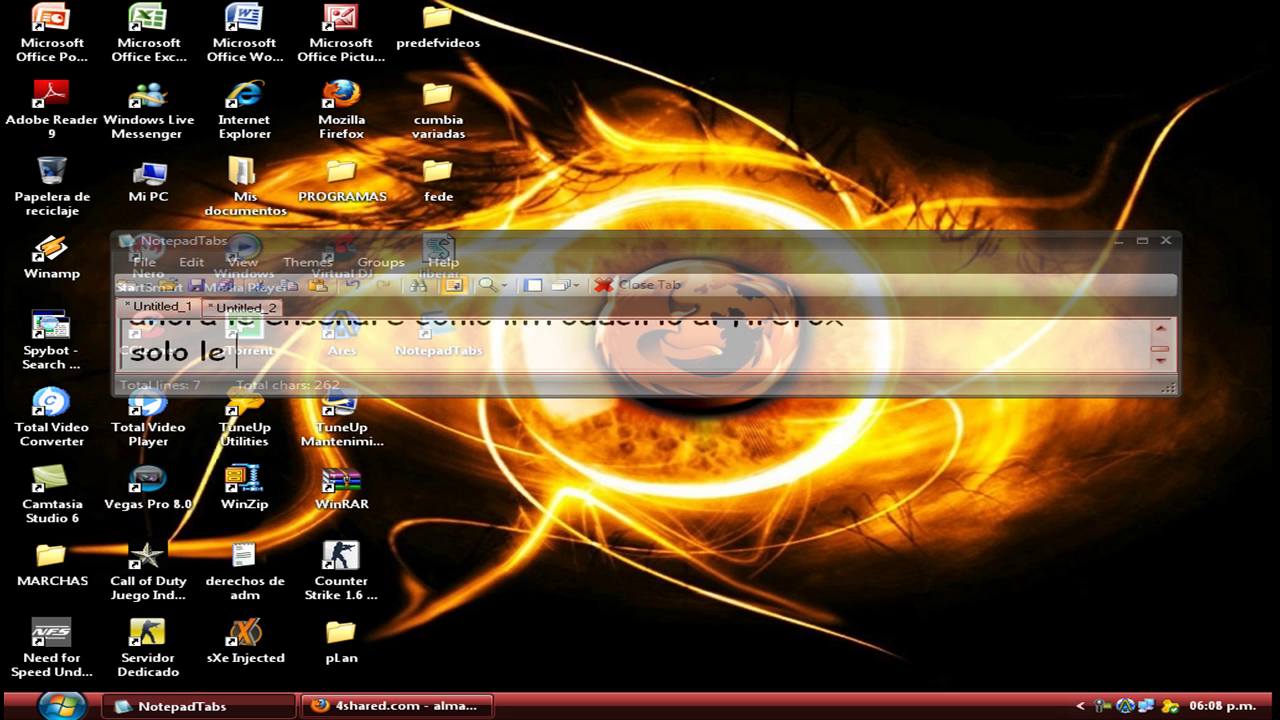
{"action": "type", "text": "strare al"}
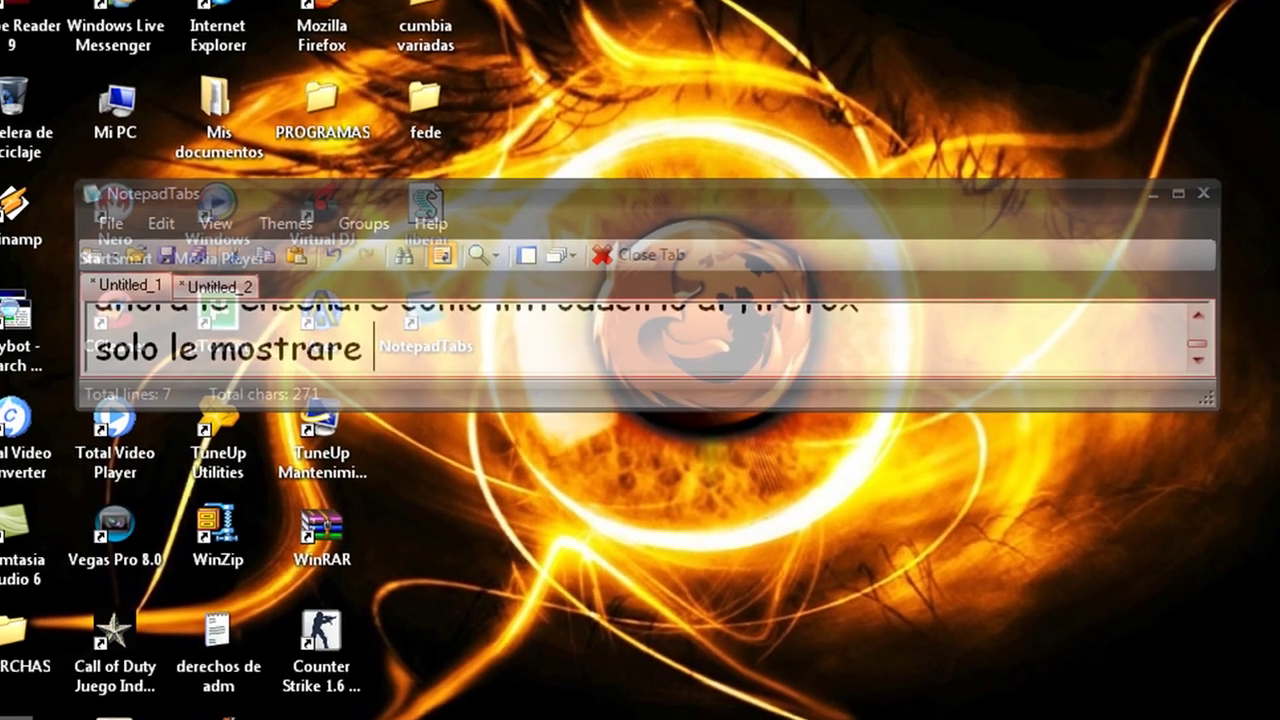
{"action": "type", "text": "gunos "}
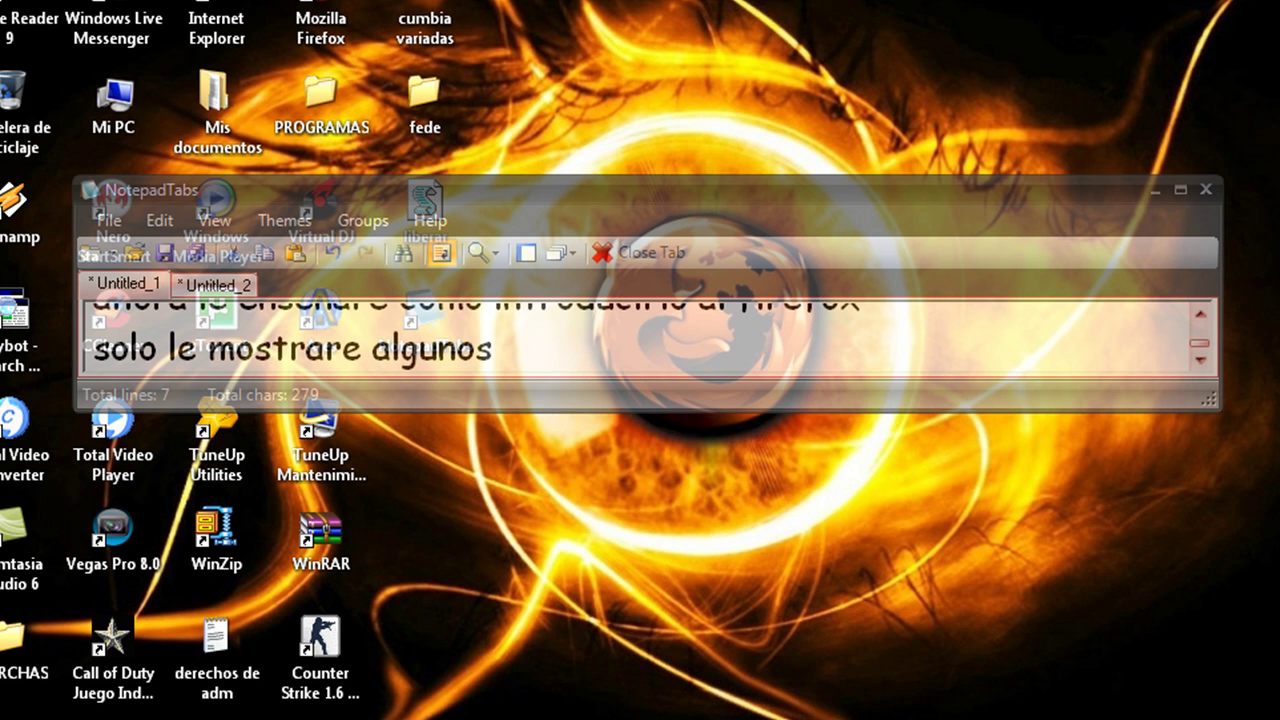
{"action": "type", "text": "ya que "}
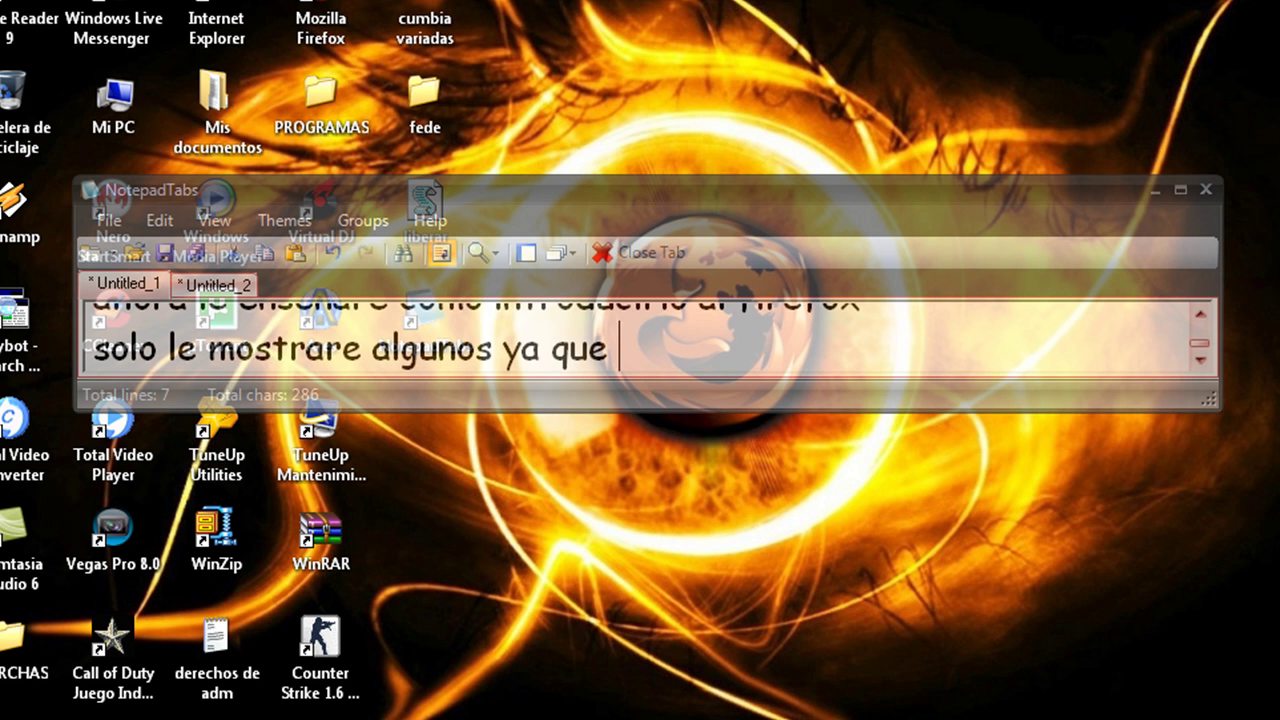
{"action": "type", "text": "son muc"}
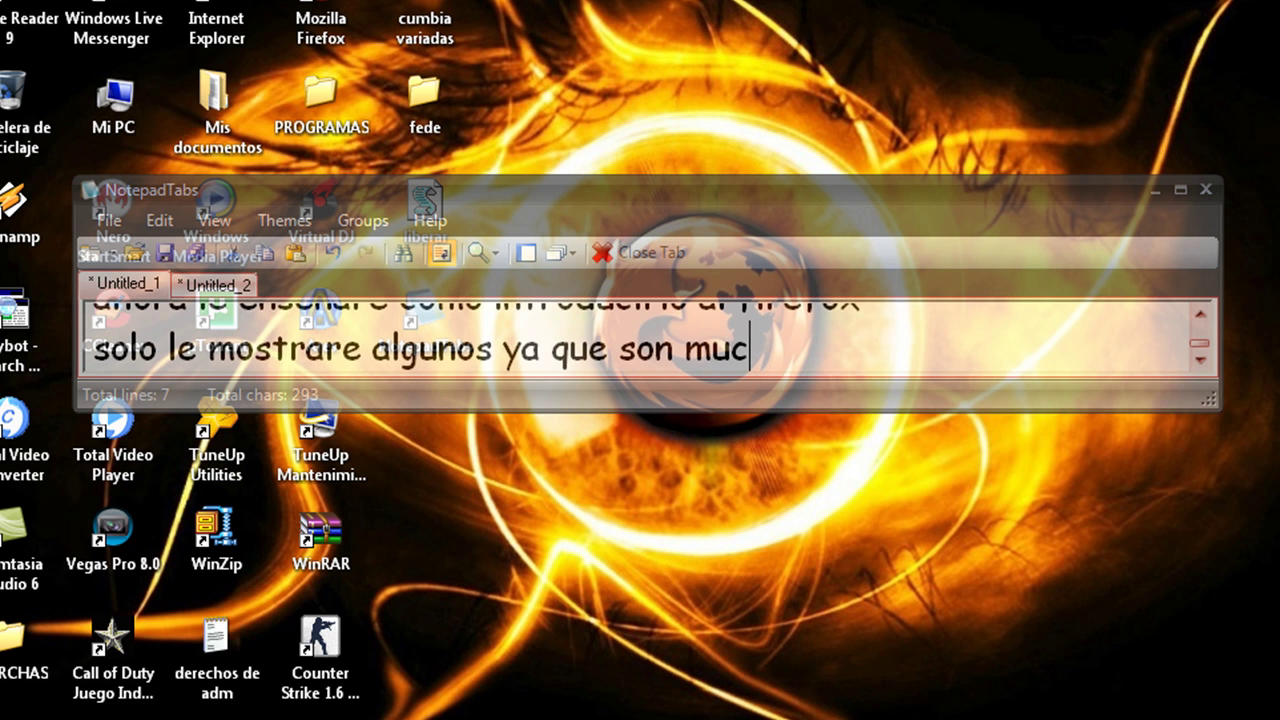
{"action": "type", "text": "hos y se me hace muy lar"}
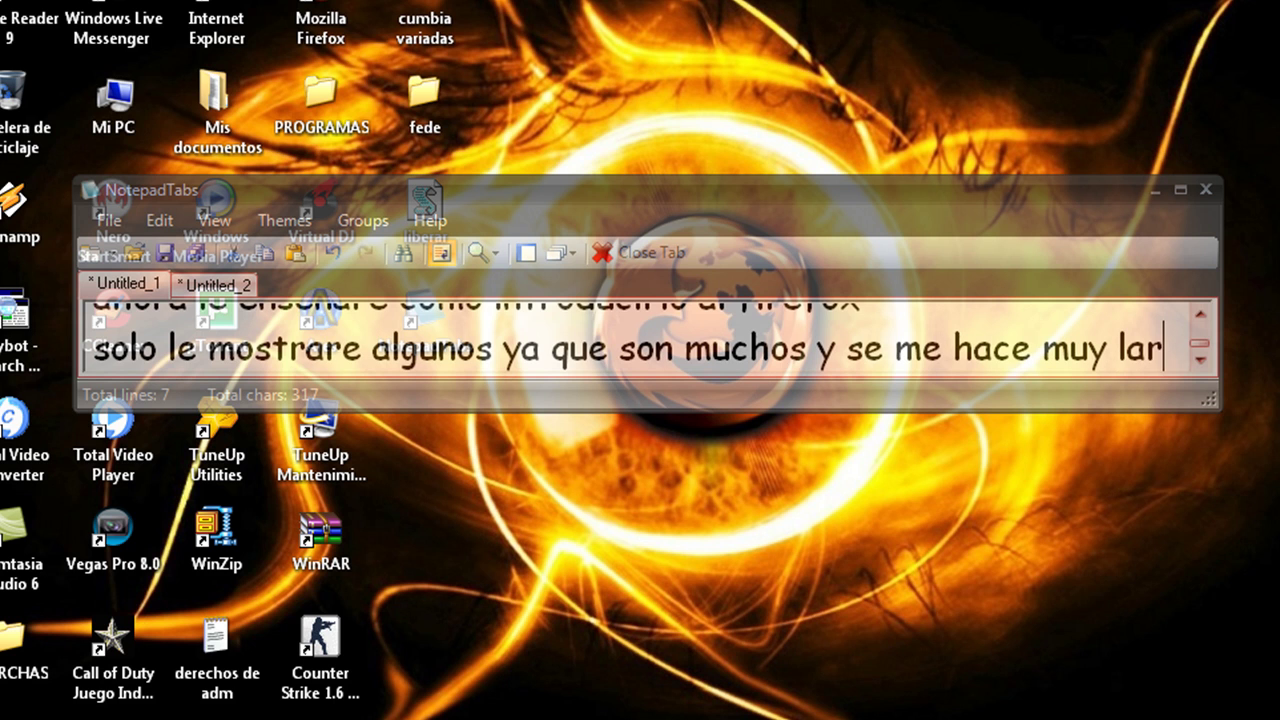
{"action": "type", "text": "go"}
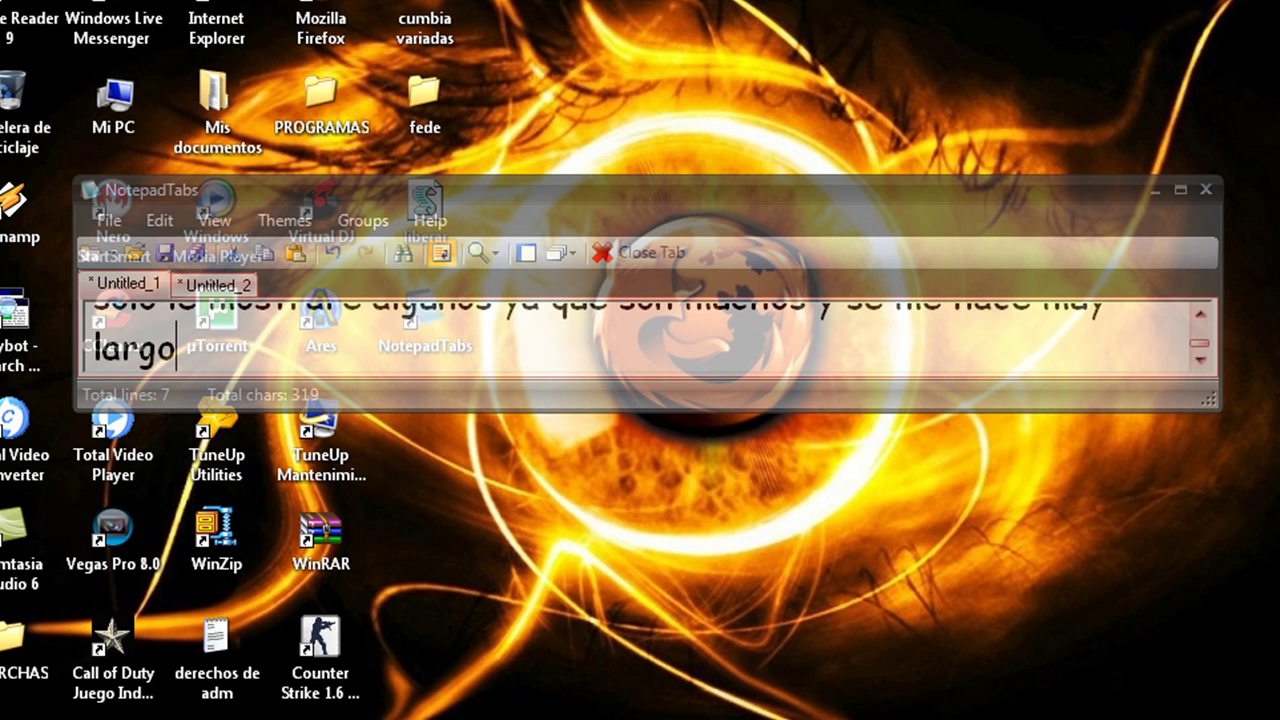
{"action": "type", "text": " el video"}
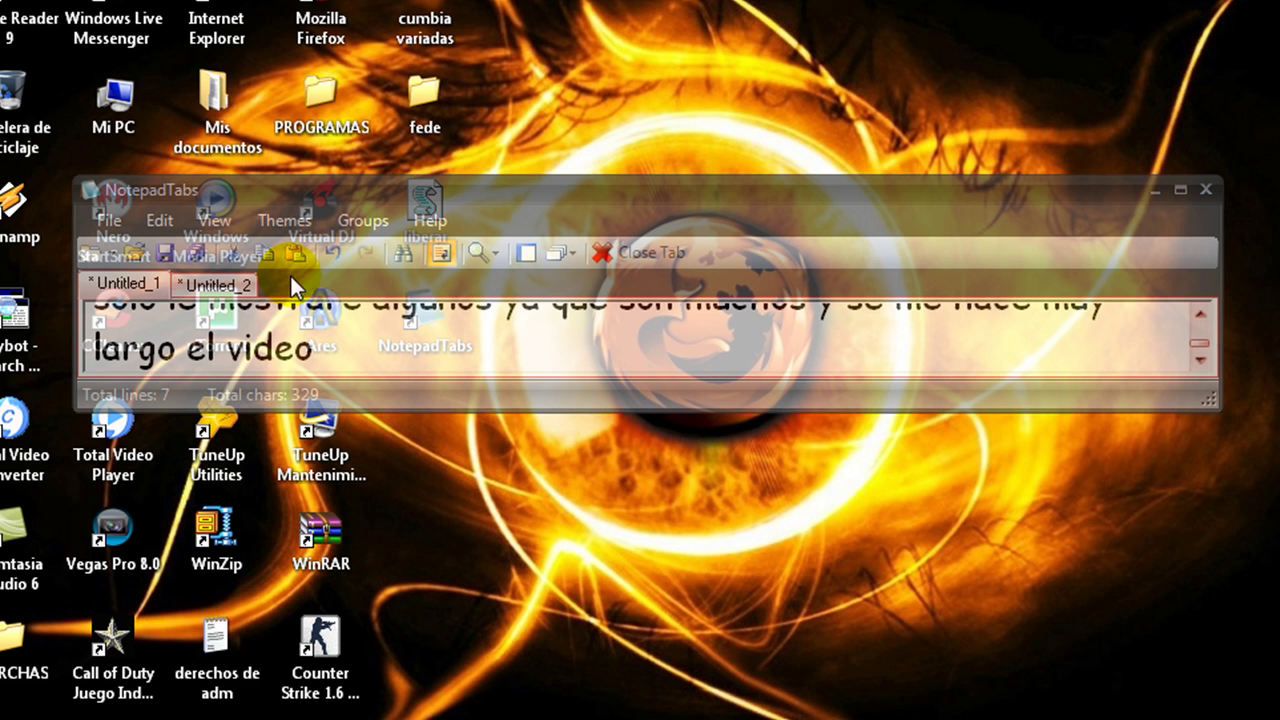
- Copy the about:config line from the Untitled_2 note
{"action": "left_click", "coordinate": [246, 282]}
{"action": "left_click", "coordinate": [357, 323]}
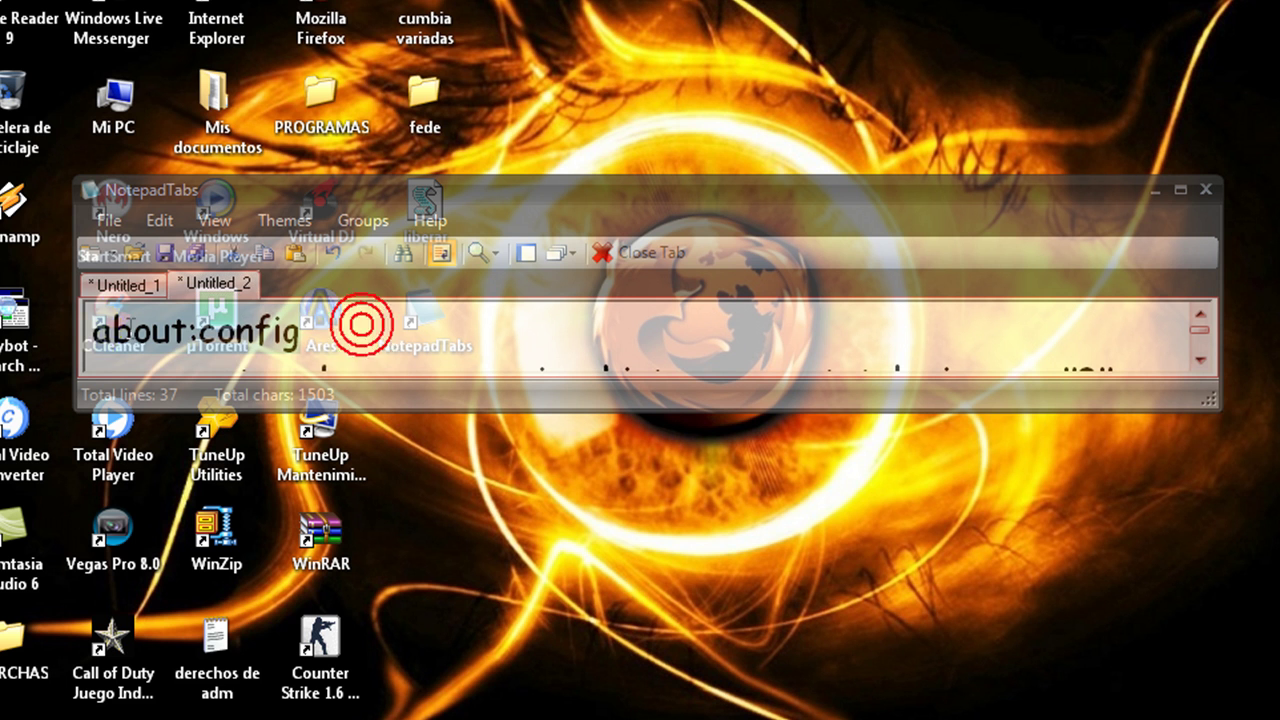
{"action": "right_click", "coordinate": [240, 328]}
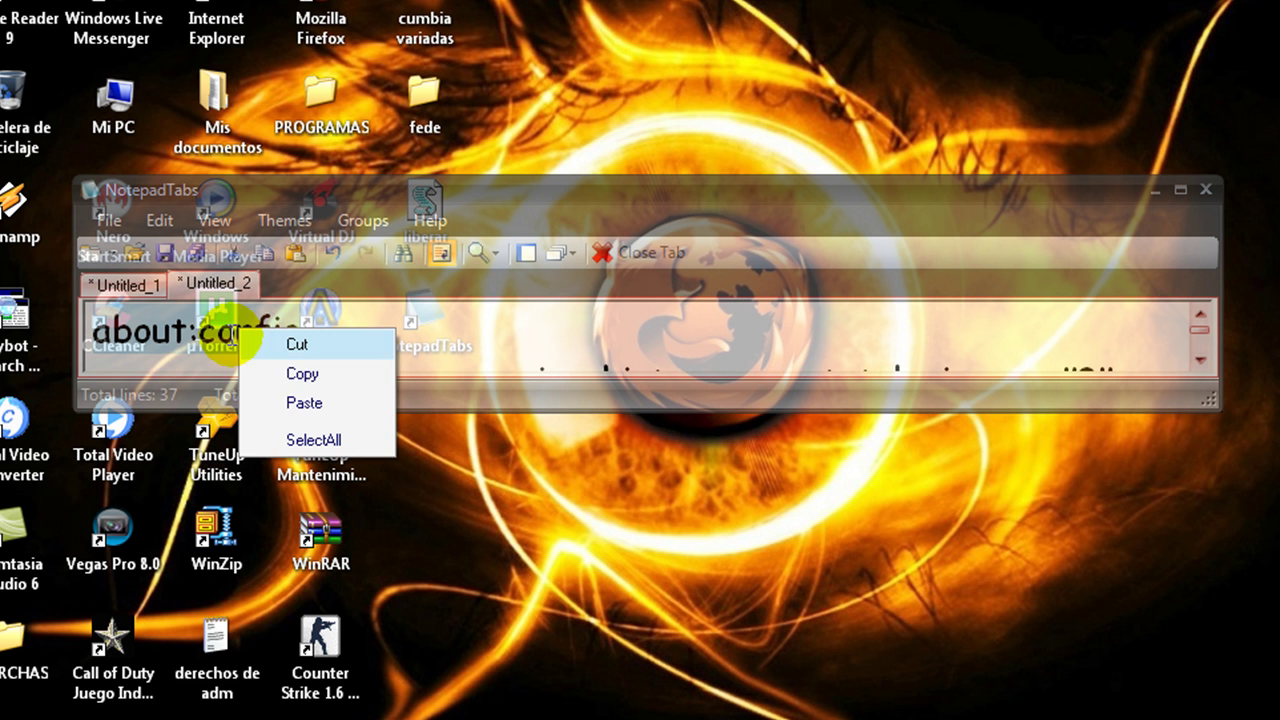
{"action": "left_click", "coordinate": [316, 373]}
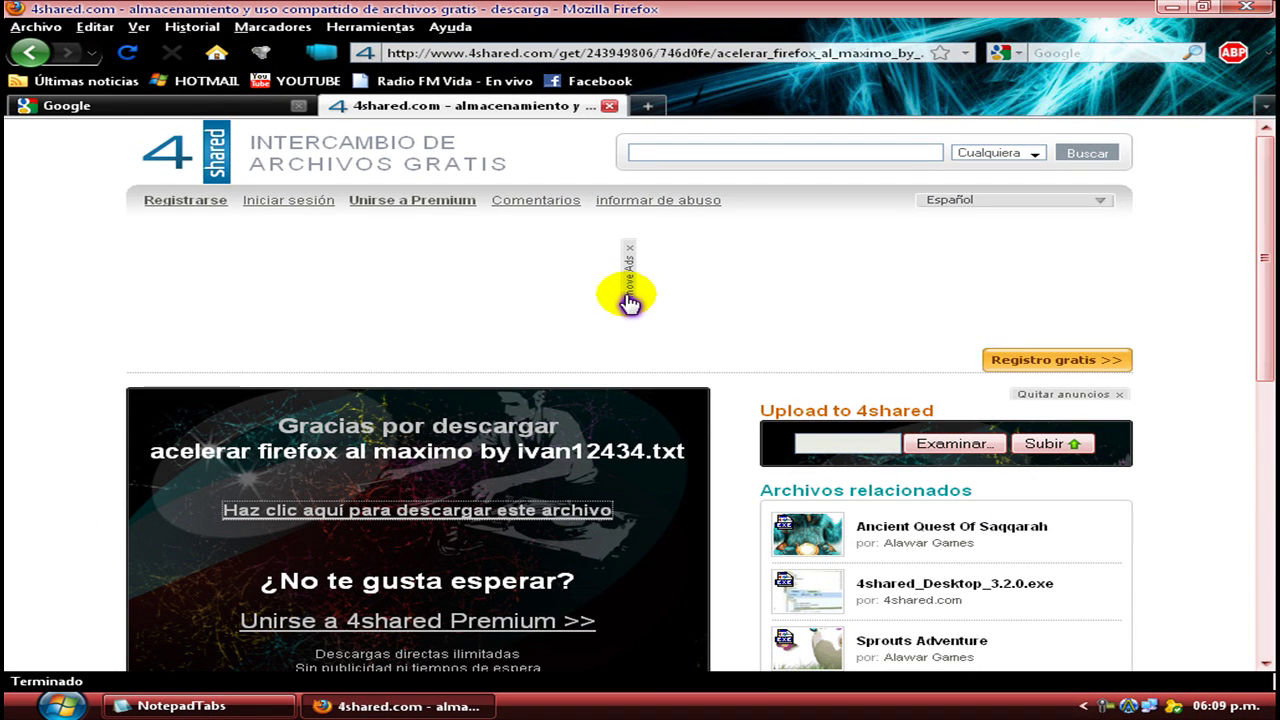
- In Firefox's Google tab, replace the address with the copied about:config, load it and accept the advanced-preferences warning
{"action": "left_click", "coordinate": [630, 302]}
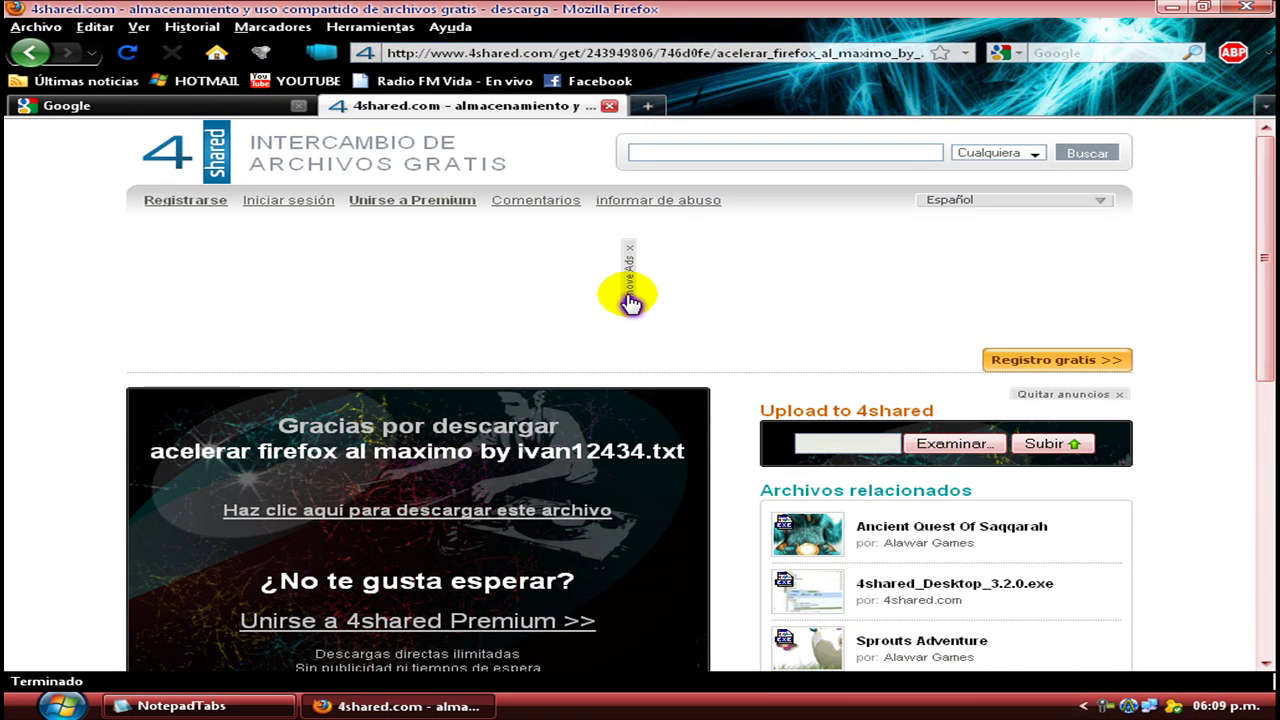
{"action": "key", "text": "ctrl+Tab"}
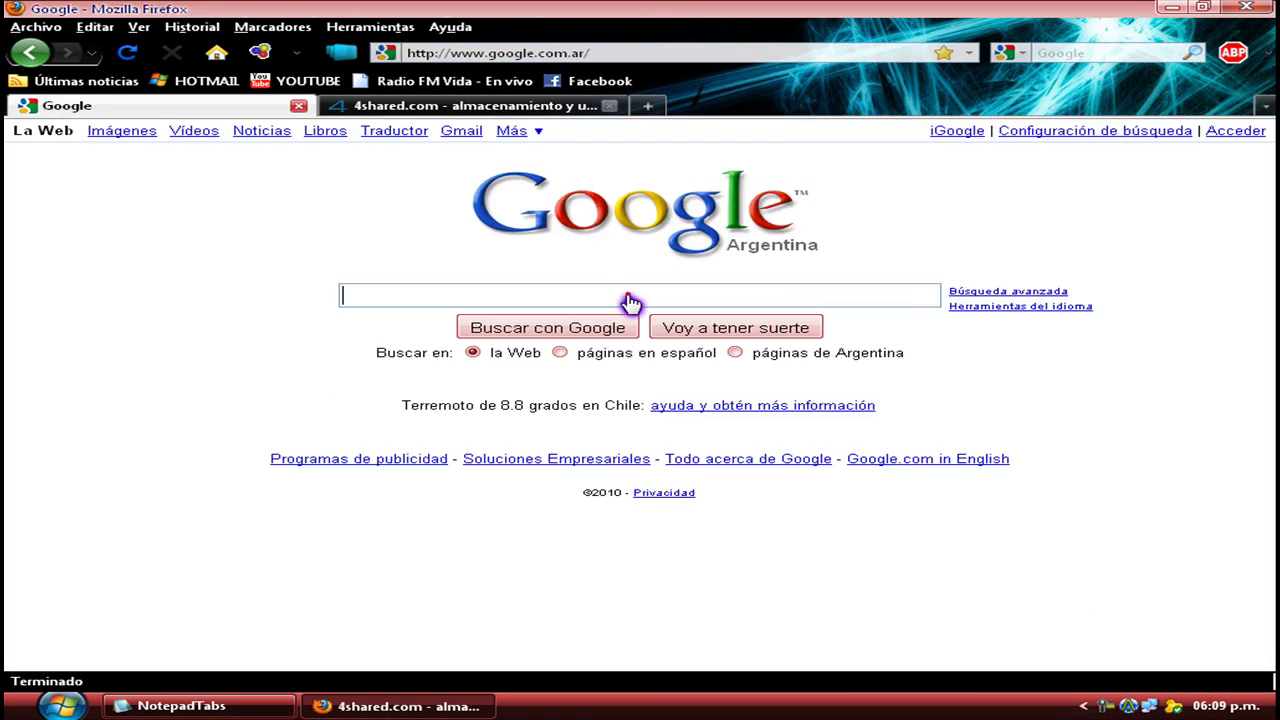
{"action": "left_click_drag", "start_coordinate": [596, 53], "coordinate": [463, 41]}
{"action": "left_click", "coordinate": [335, 147]}
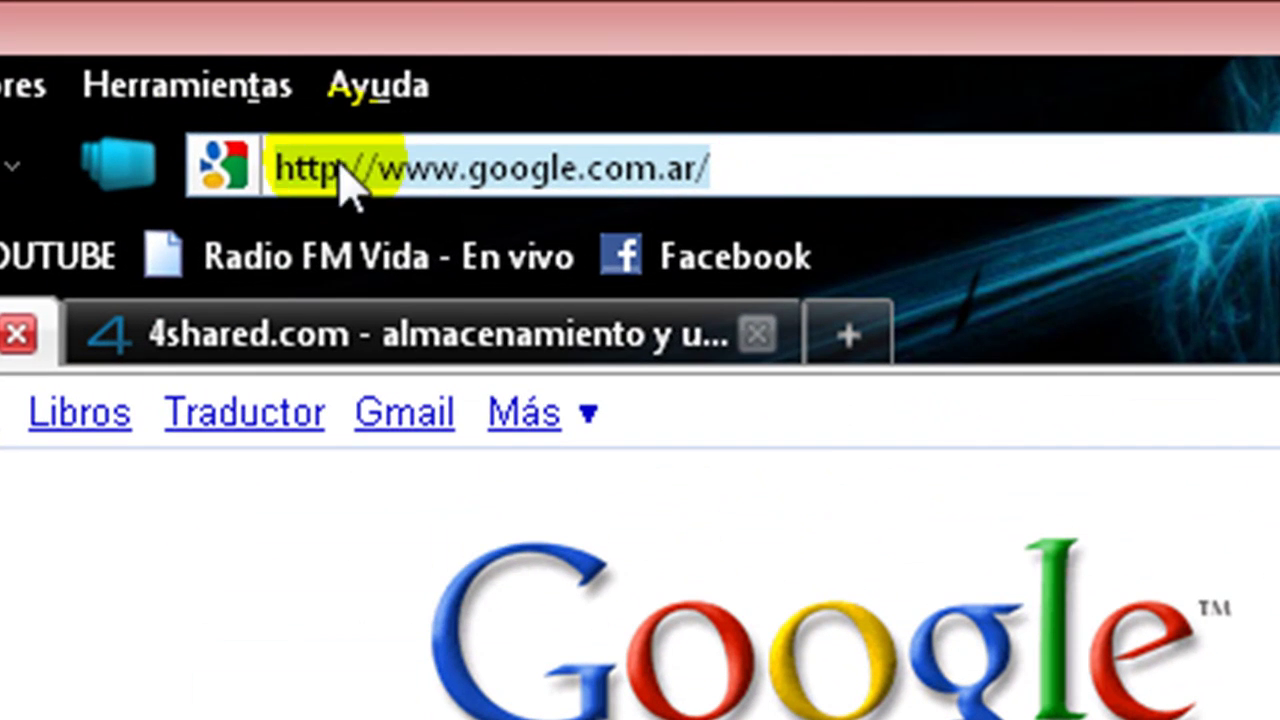
{"action": "right_click", "coordinate": [405, 145]}
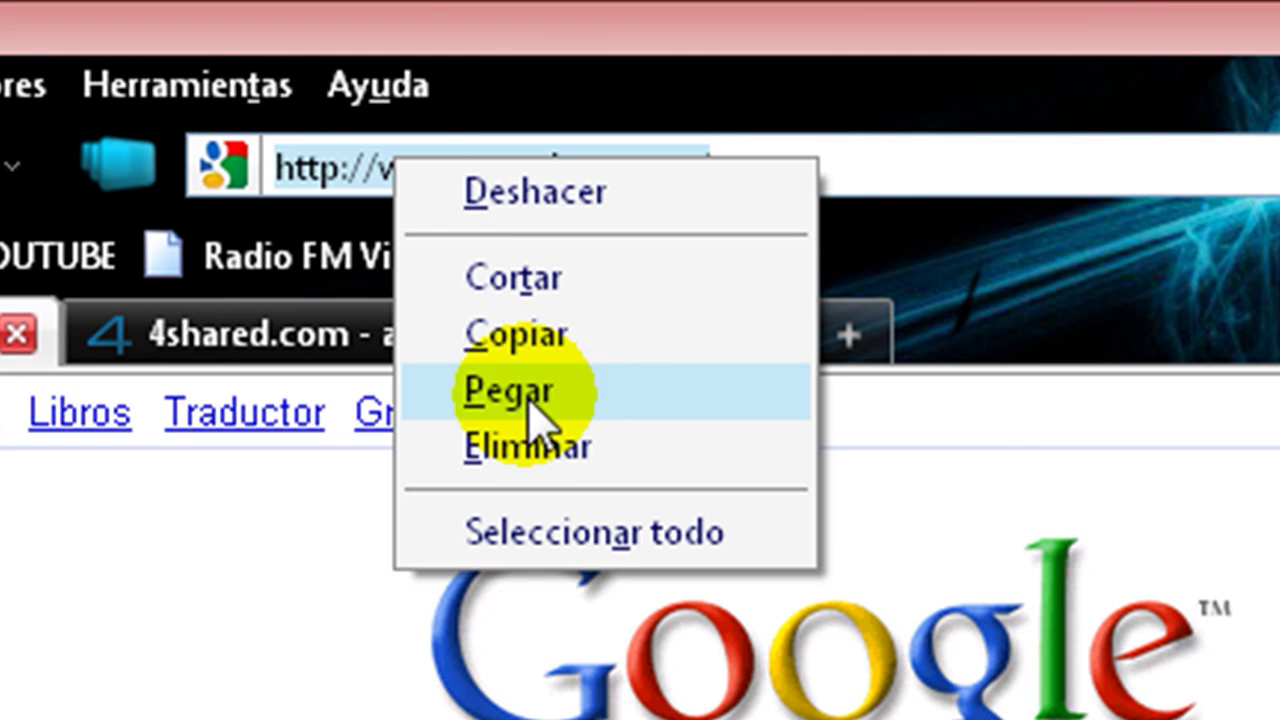
{"action": "left_click", "coordinate": [604, 394]}
{"action": "left_click", "coordinate": [773, 168]}
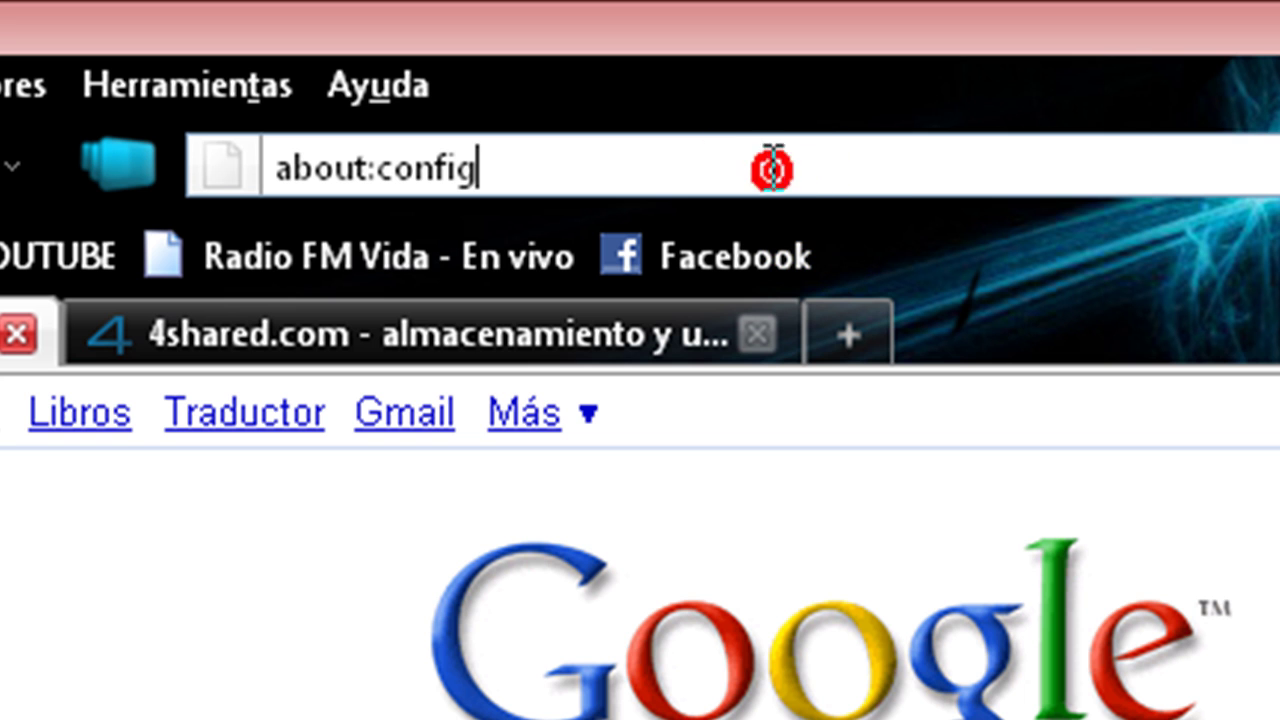
{"action": "key", "text": "Return"}
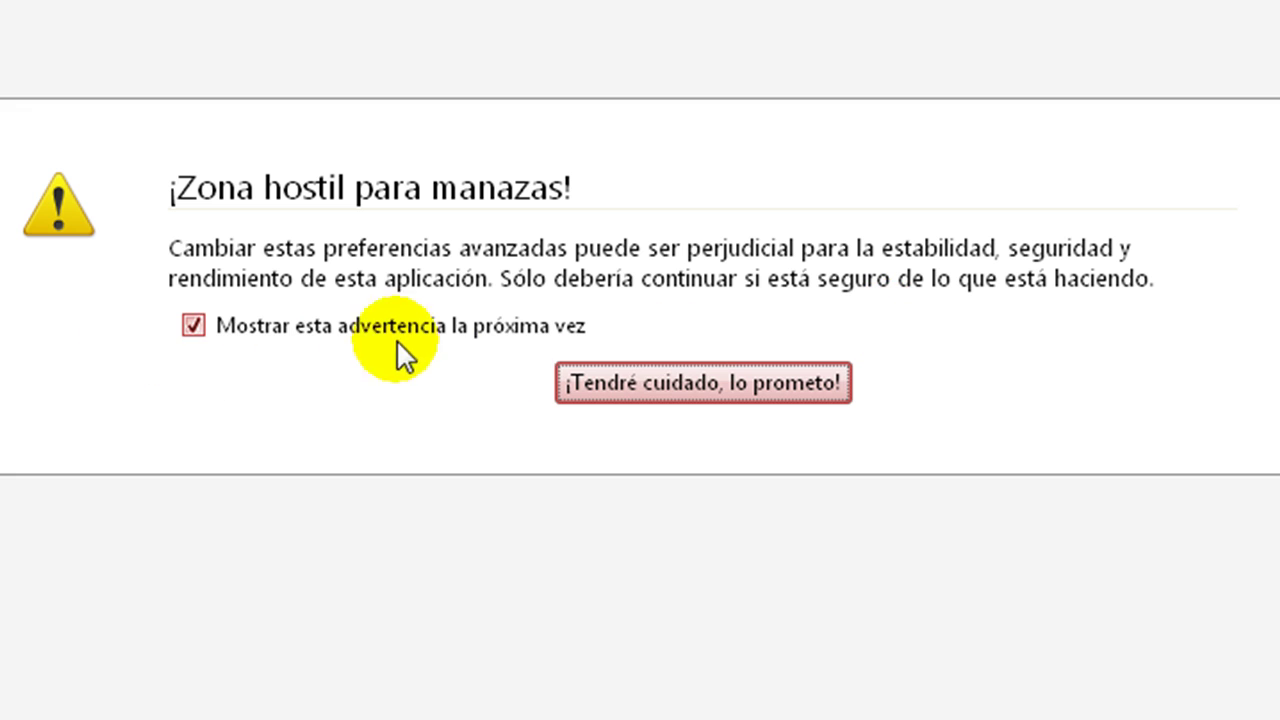
{"action": "left_click", "coordinate": [689, 377]}
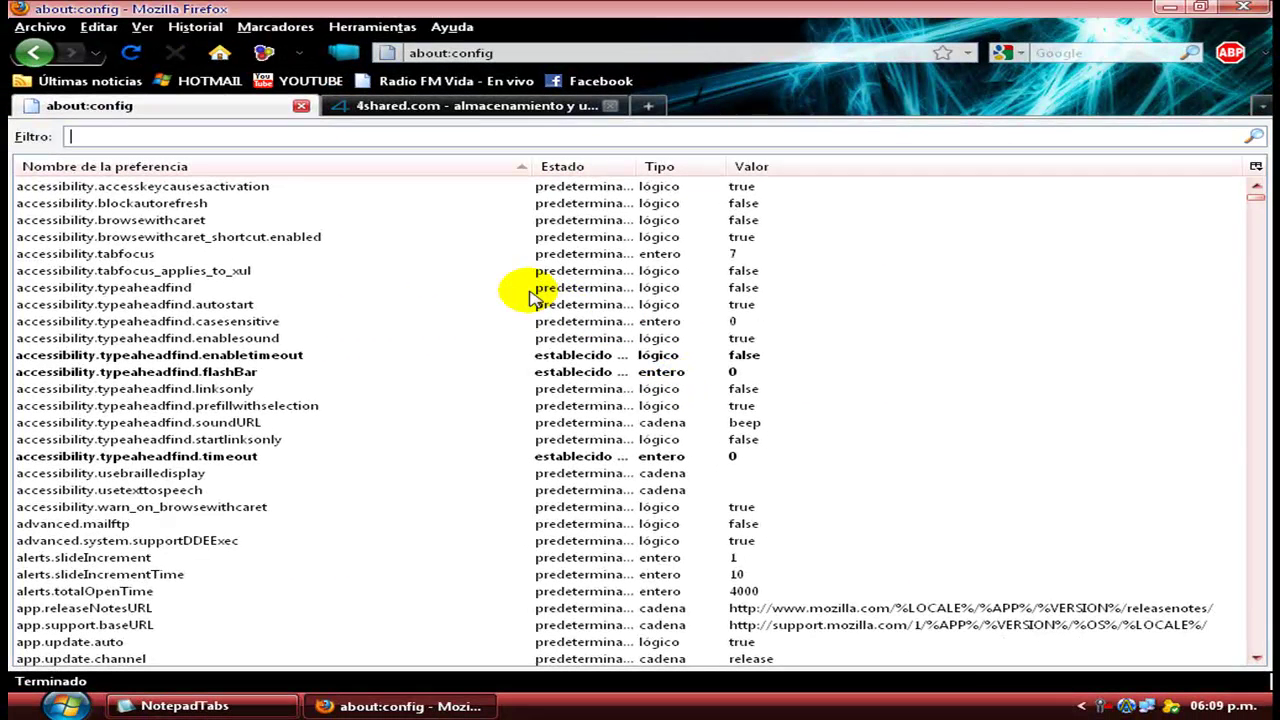
- Return to the Untitled_2 note in NotepadTabs and examine the type, name and value in the code line below about:config
{"action": "left_click", "coordinate": [412, 706]}
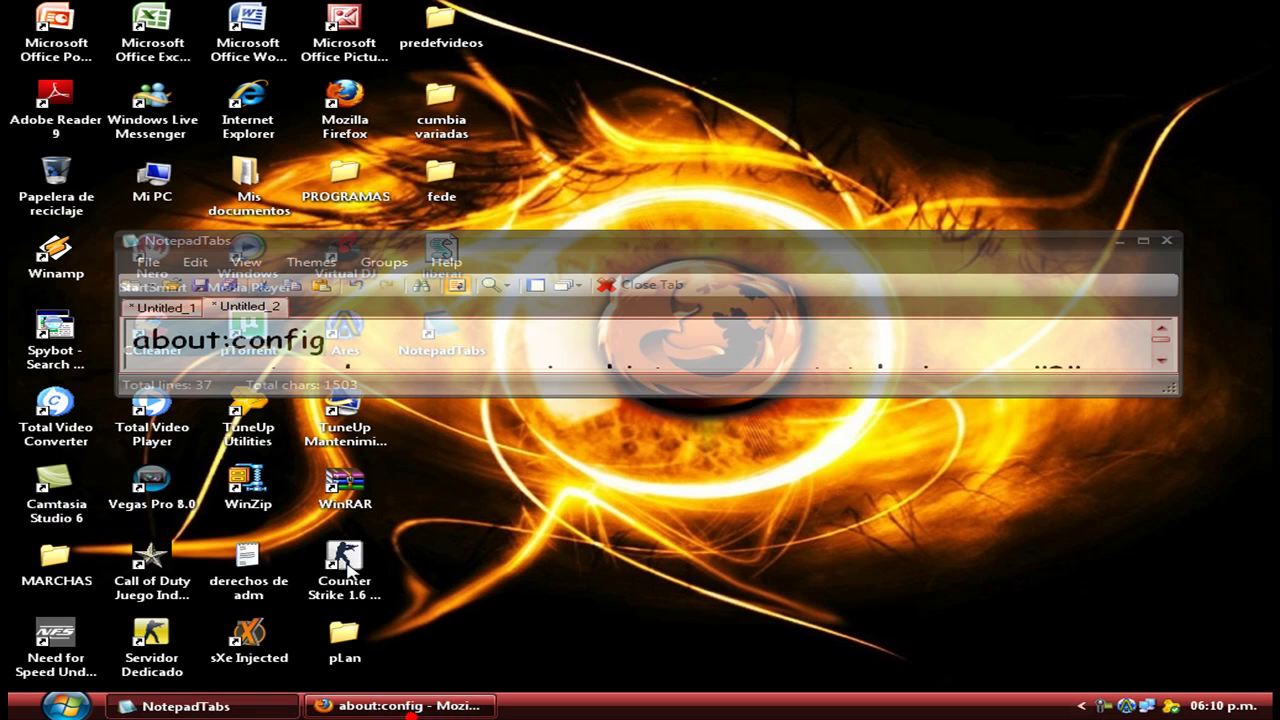
{"action": "left_click", "coordinate": [696, 340]}
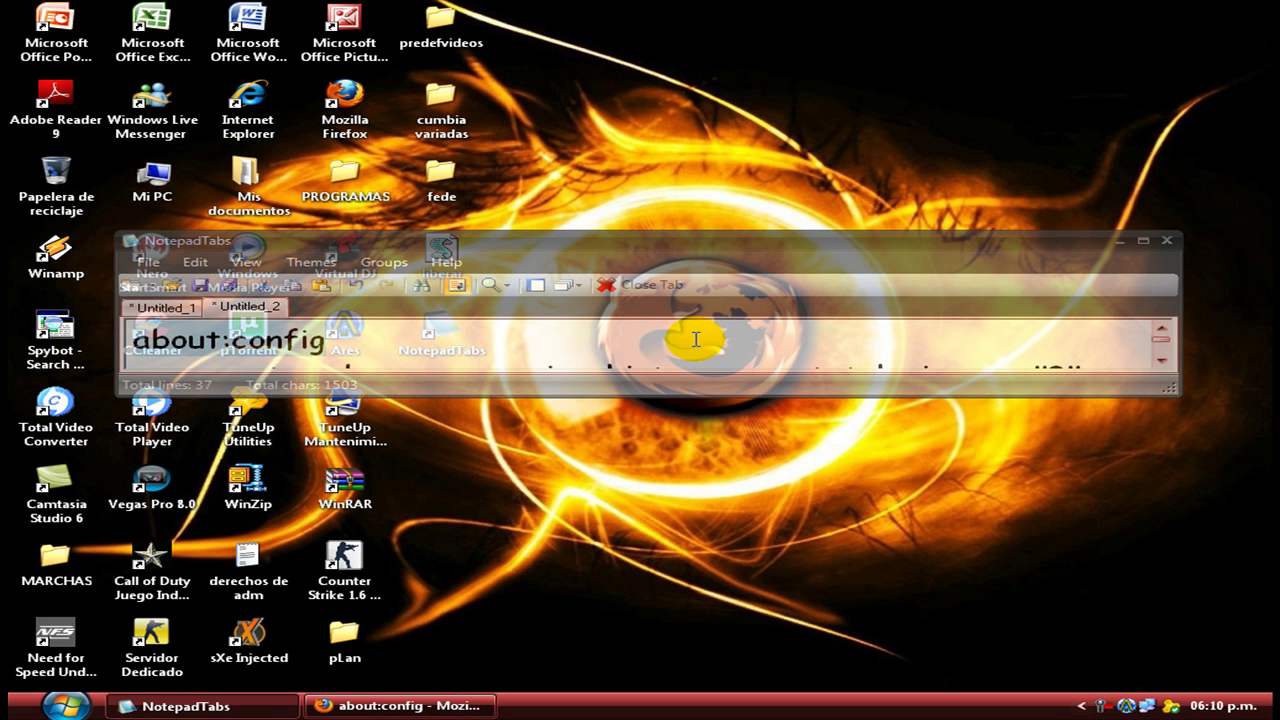
{"action": "left_click", "coordinate": [1160, 360]}
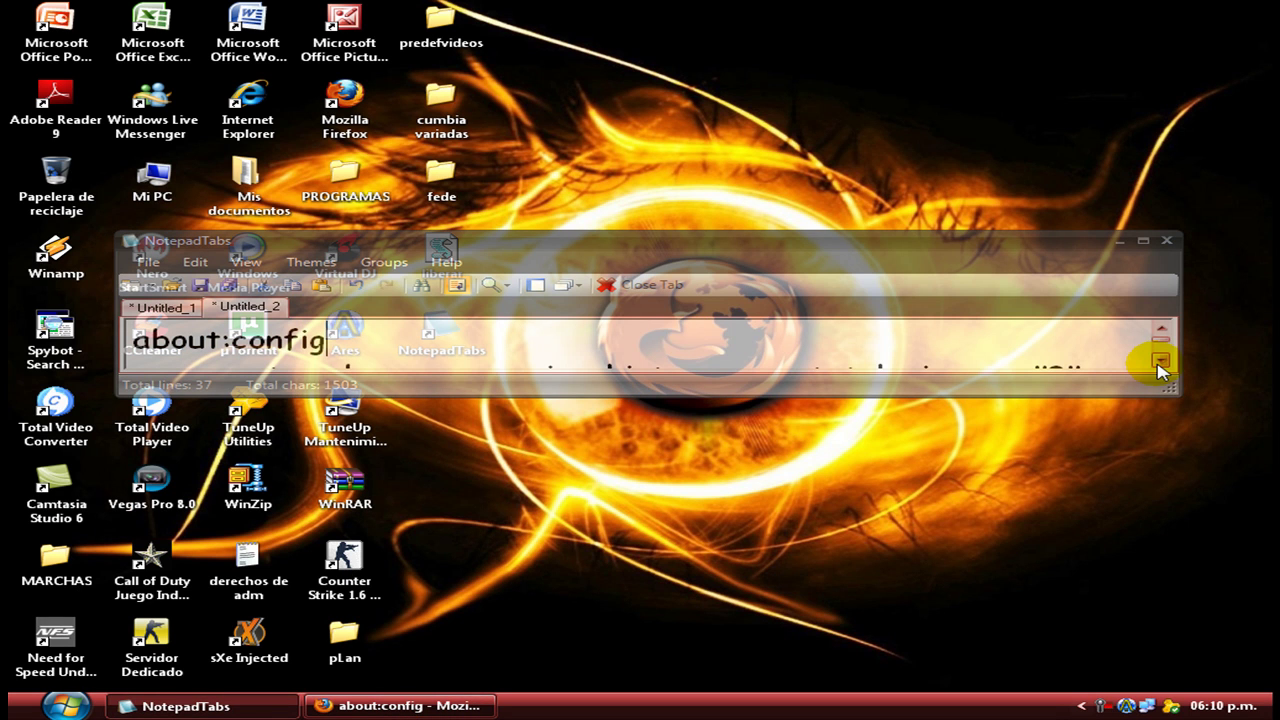
{"action": "left_click", "coordinate": [1160, 362]}
{"action": "left_click", "coordinate": [514, 366]}
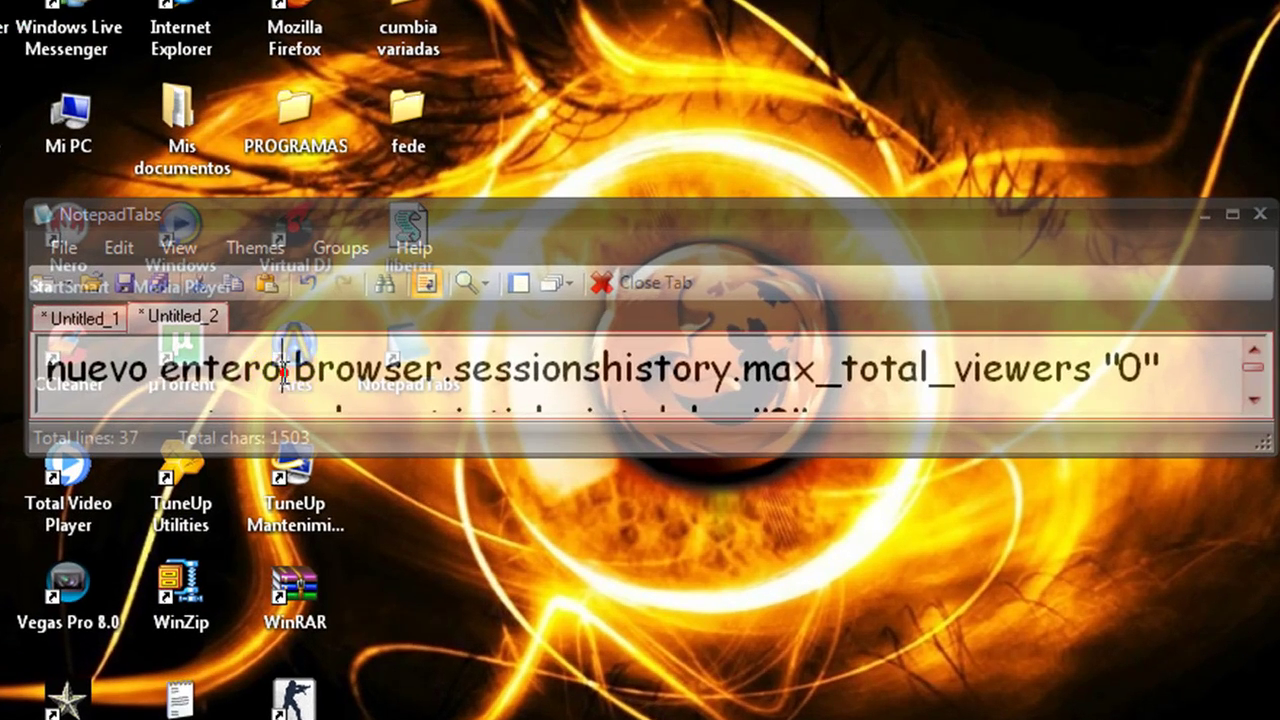
{"action": "left_click_drag", "start_coordinate": [57, 371], "coordinate": [200, 385]}
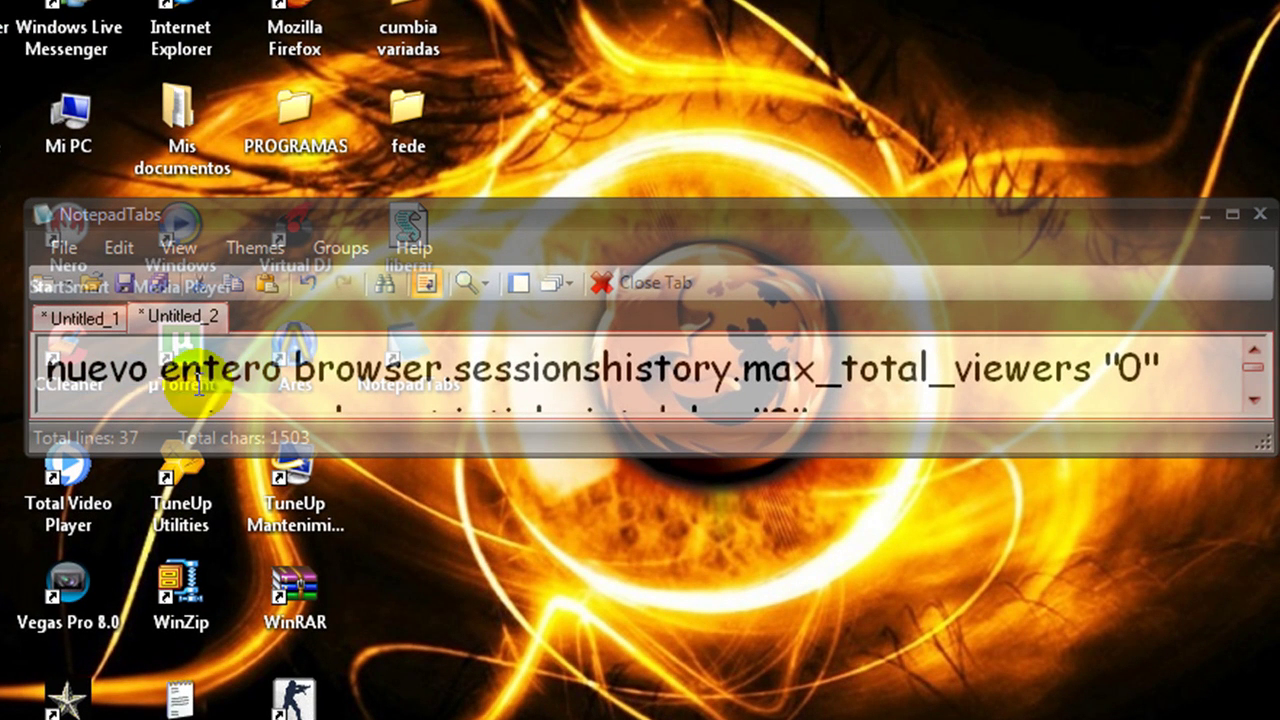
{"action": "left_click_drag", "start_coordinate": [295, 372], "coordinate": [1027, 375]}
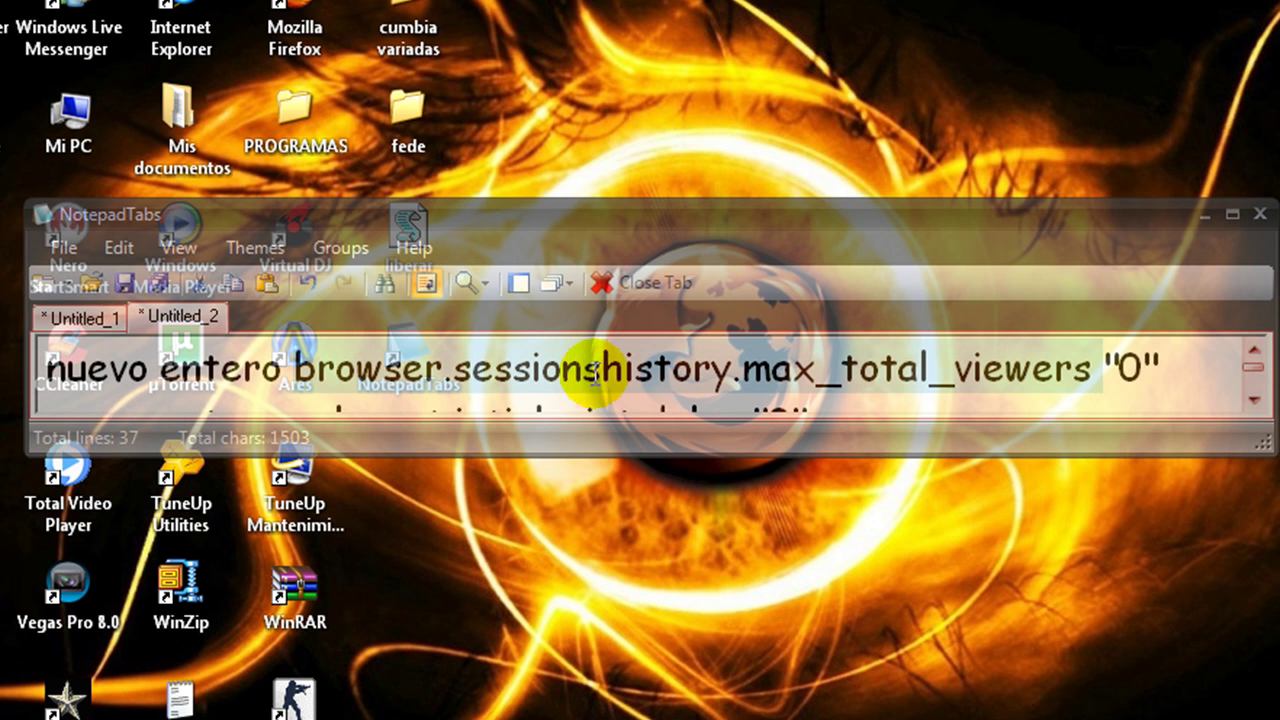
{"action": "left_click", "coordinate": [1163, 374]}
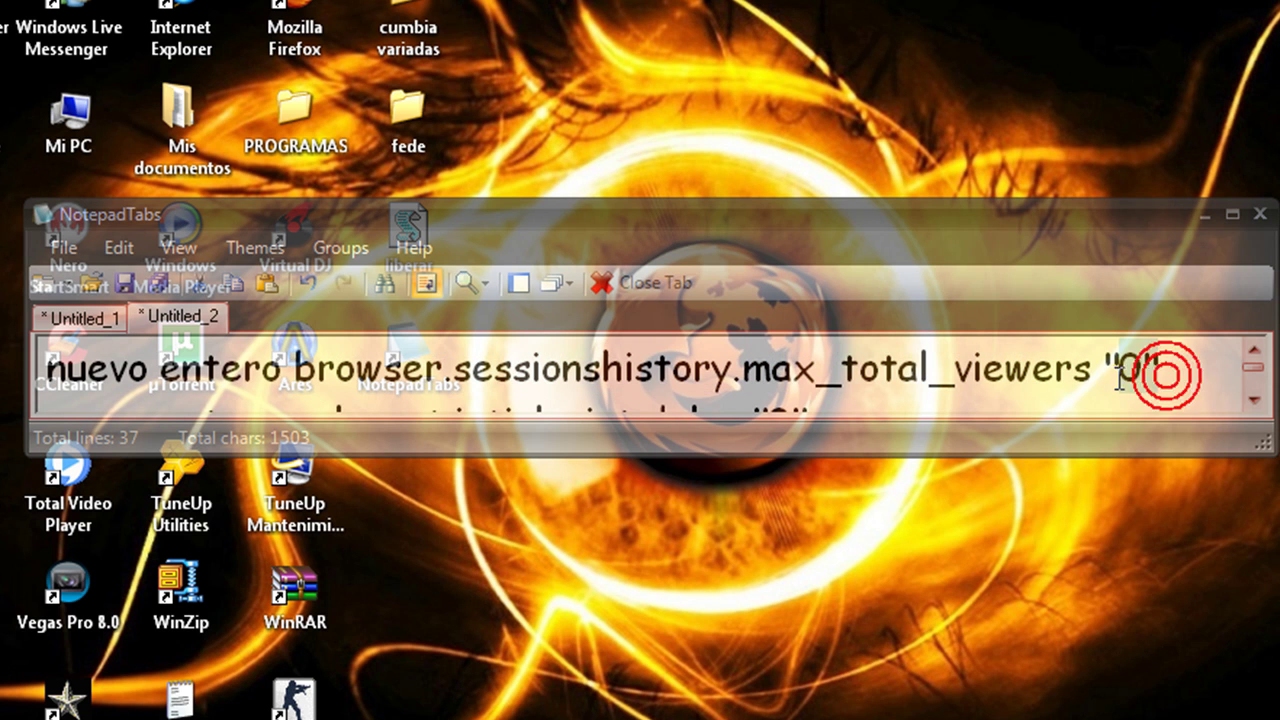
- Copy the preference name browser.sessionshistory.max_total_viewers from the code line, leaving out its type and value
{"action": "left_click_drag", "start_coordinate": [1123, 374], "coordinate": [352, 380]}
{"action": "right_click", "coordinate": [436, 369]}
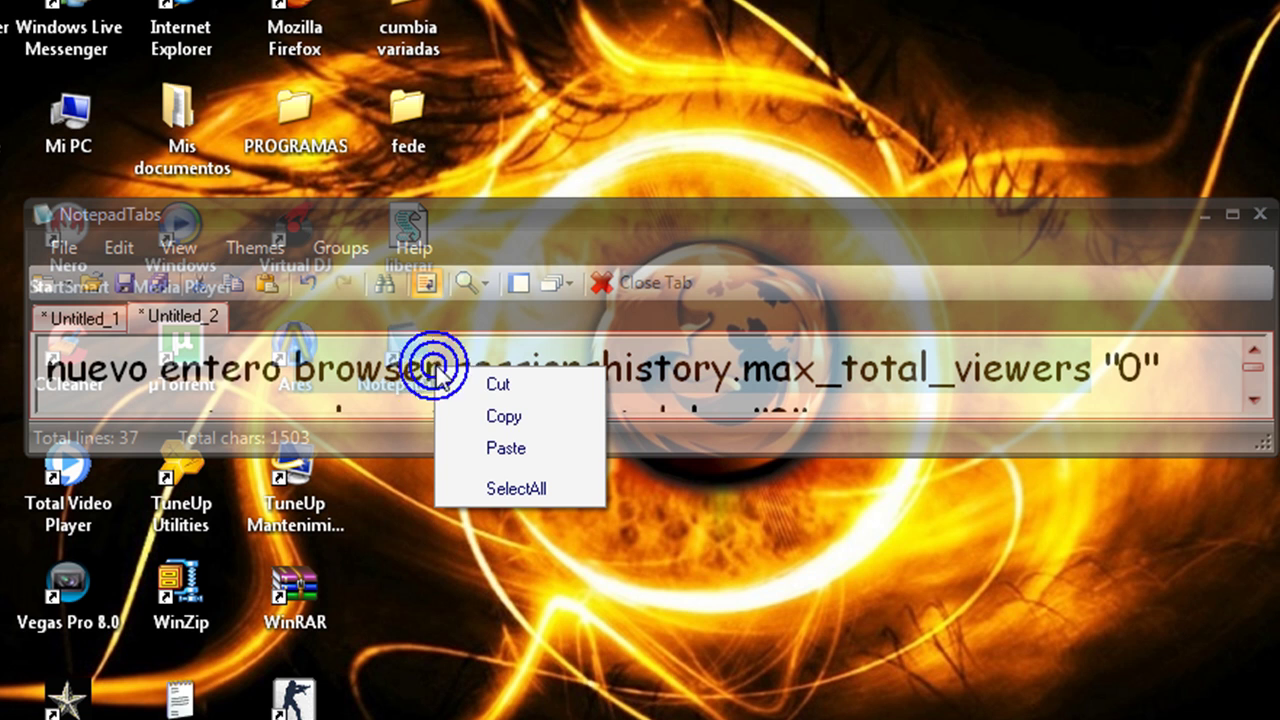
{"action": "left_click", "coordinate": [507, 420]}
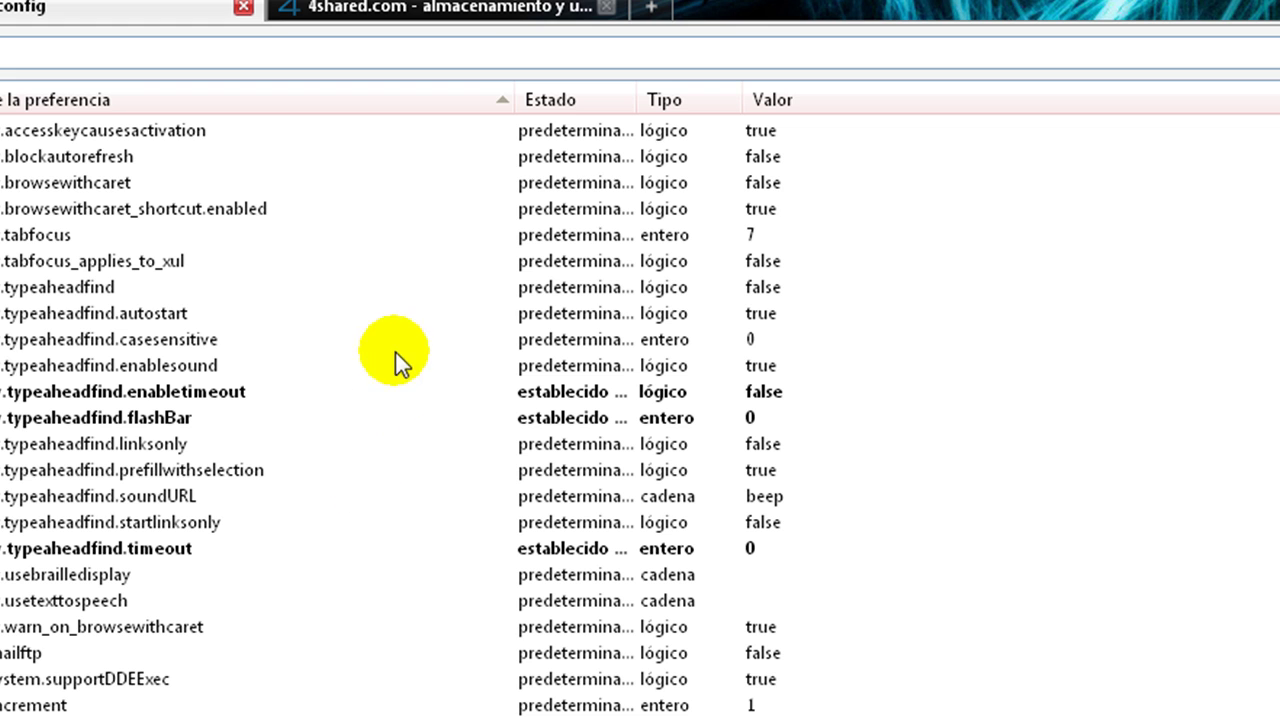
- In Firefox's about:config list, start a new integer preference and name it with the copied browser.sessionshistory.max_total_viewers
{"action": "right_click", "coordinate": [388, 338]}
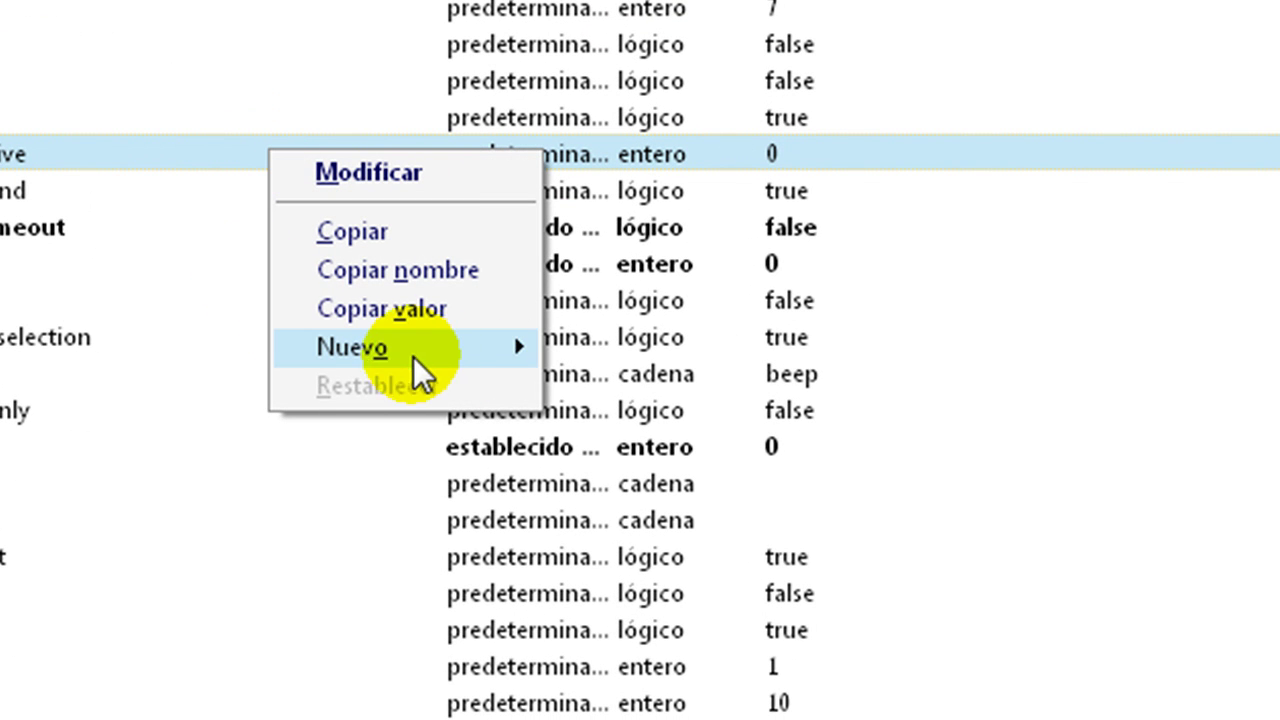
{"action": "mouse_move", "coordinate": [512, 347]}
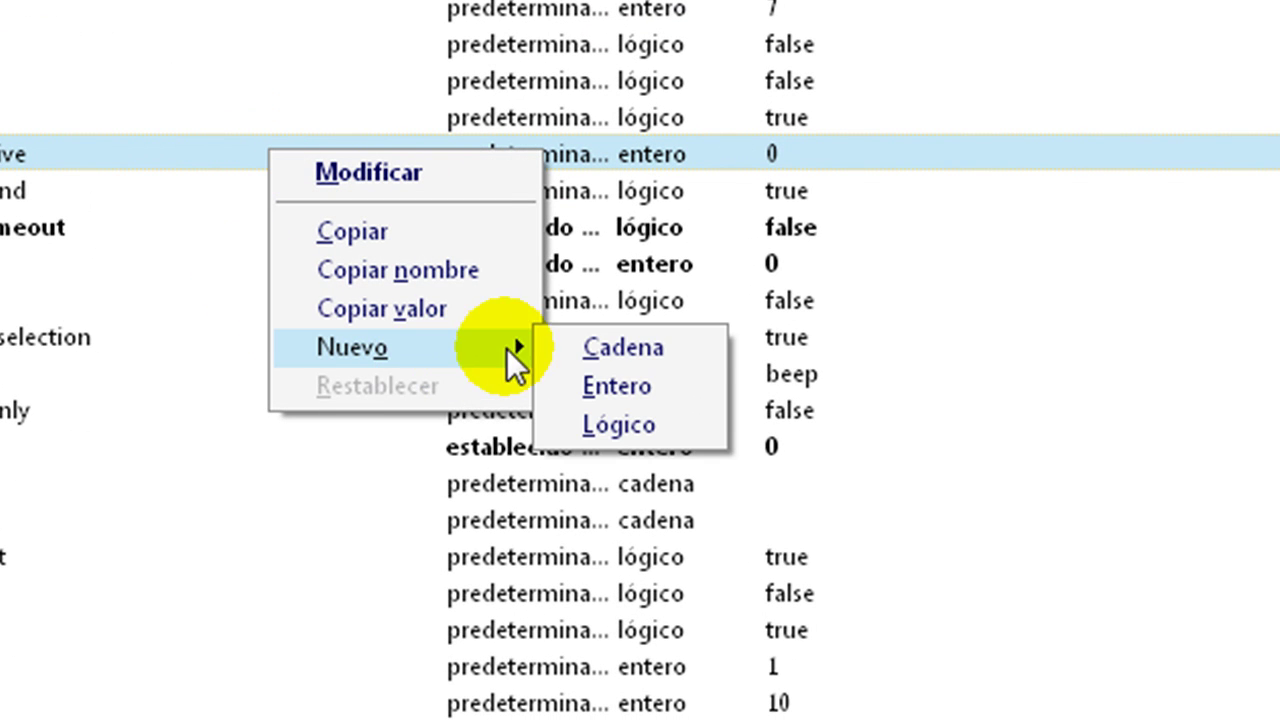
{"action": "left_click", "coordinate": [656, 384]}
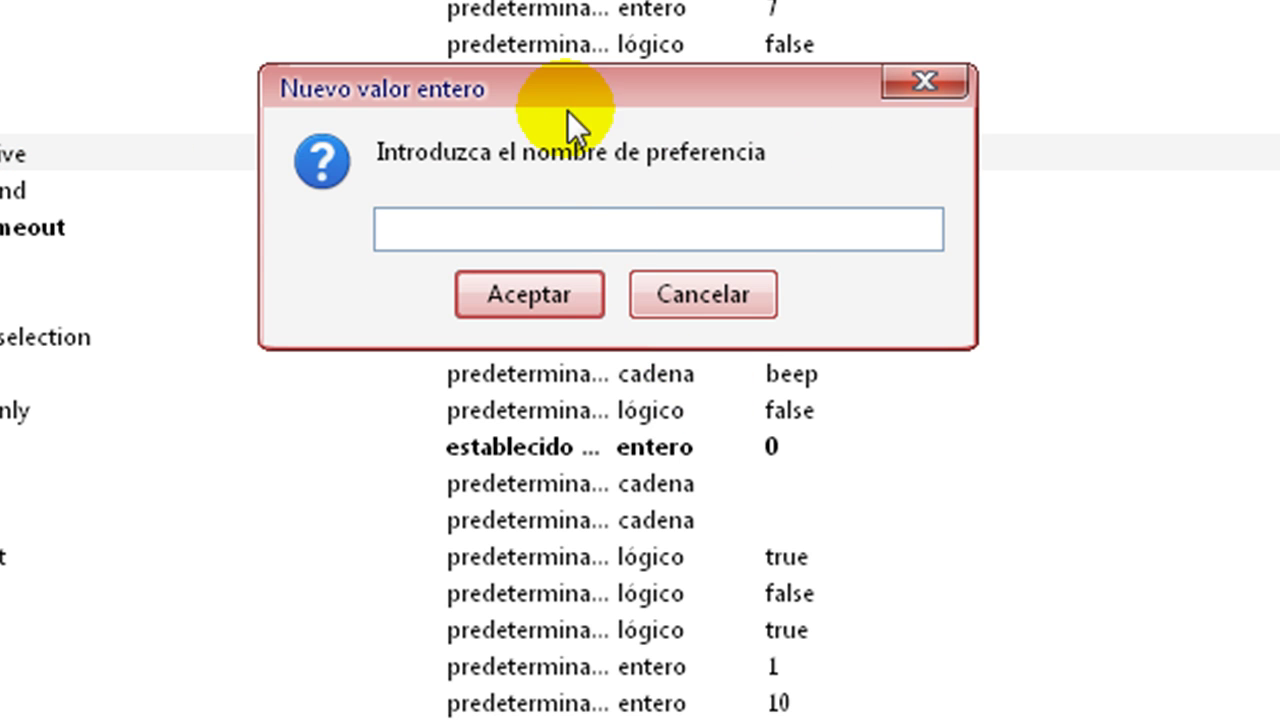
{"action": "right_click", "coordinate": [500, 229]}
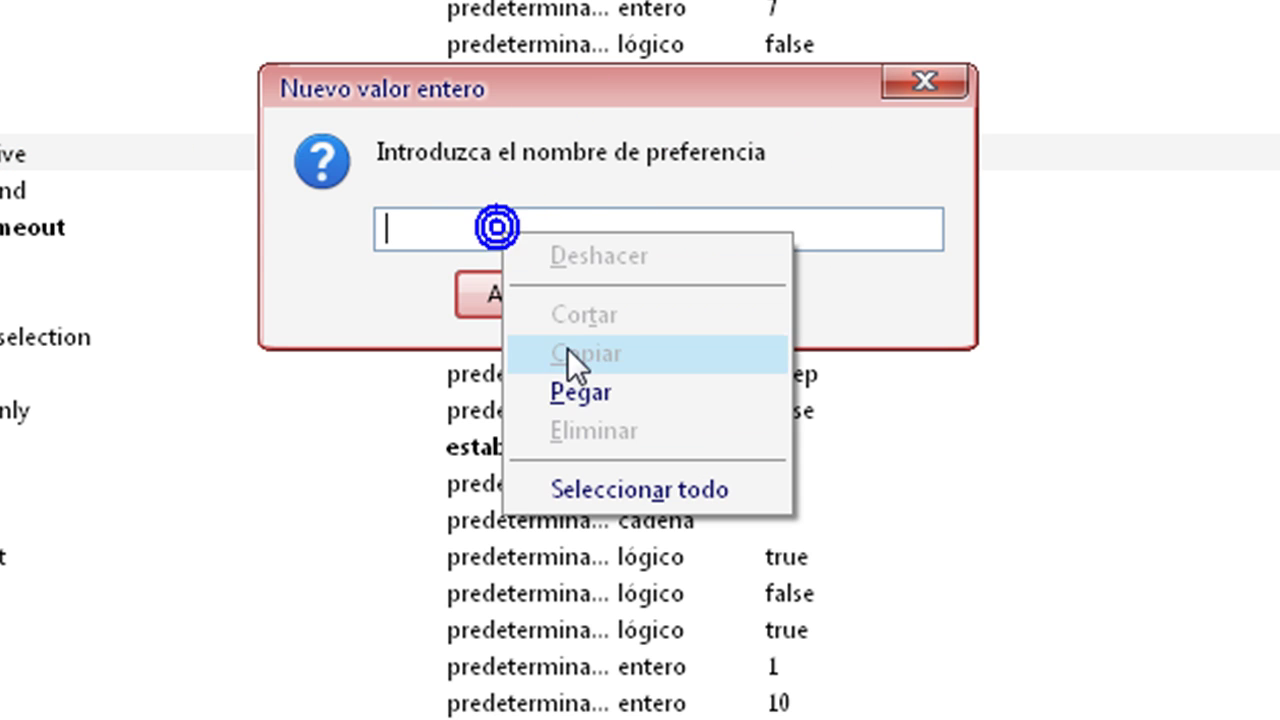
{"action": "left_click", "coordinate": [606, 393]}
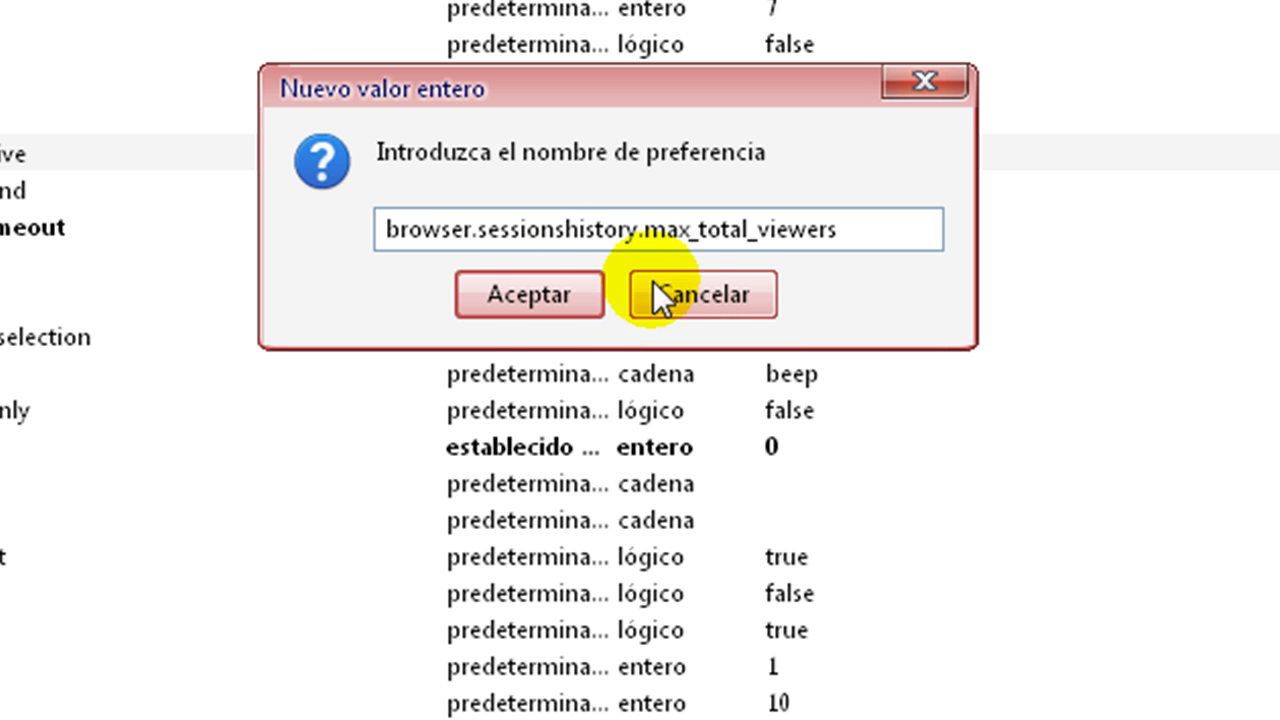
{"action": "left_click", "coordinate": [557, 293]}
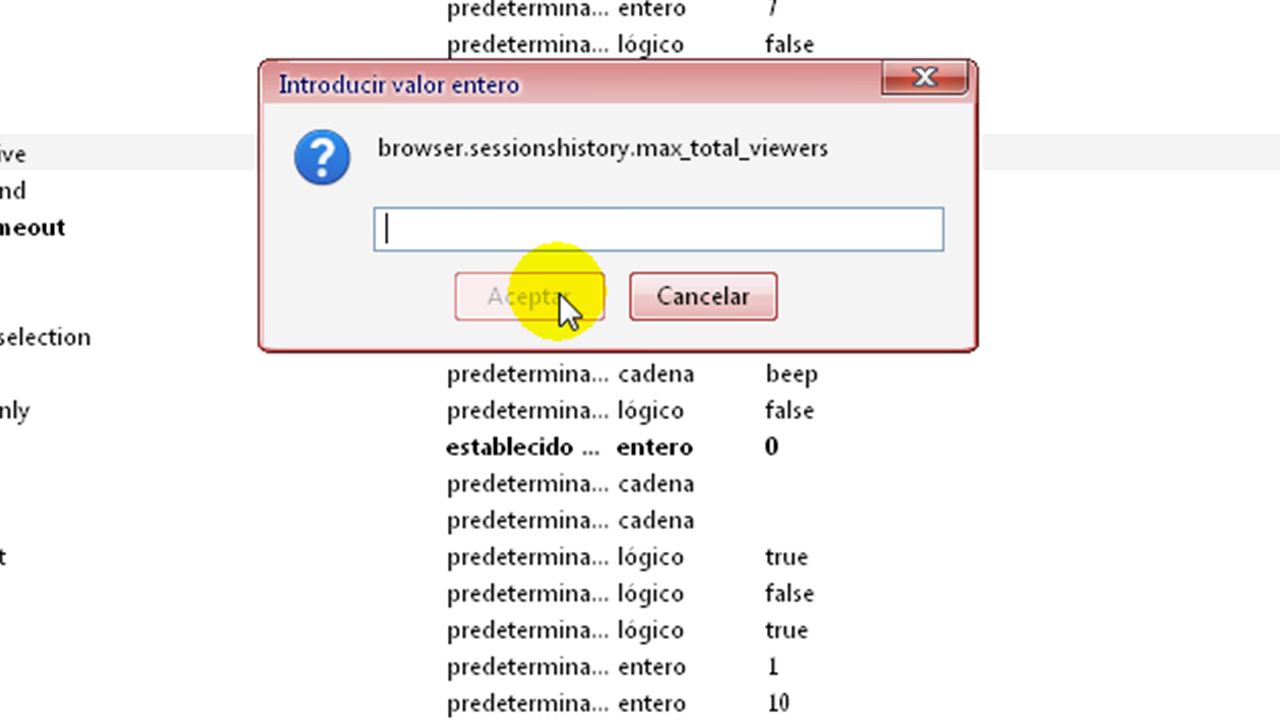
- Give the new integer preference browser.sessionshistory.max_total_viewers the value 0 and save it
{"action": "left_click", "coordinate": [499, 228]}
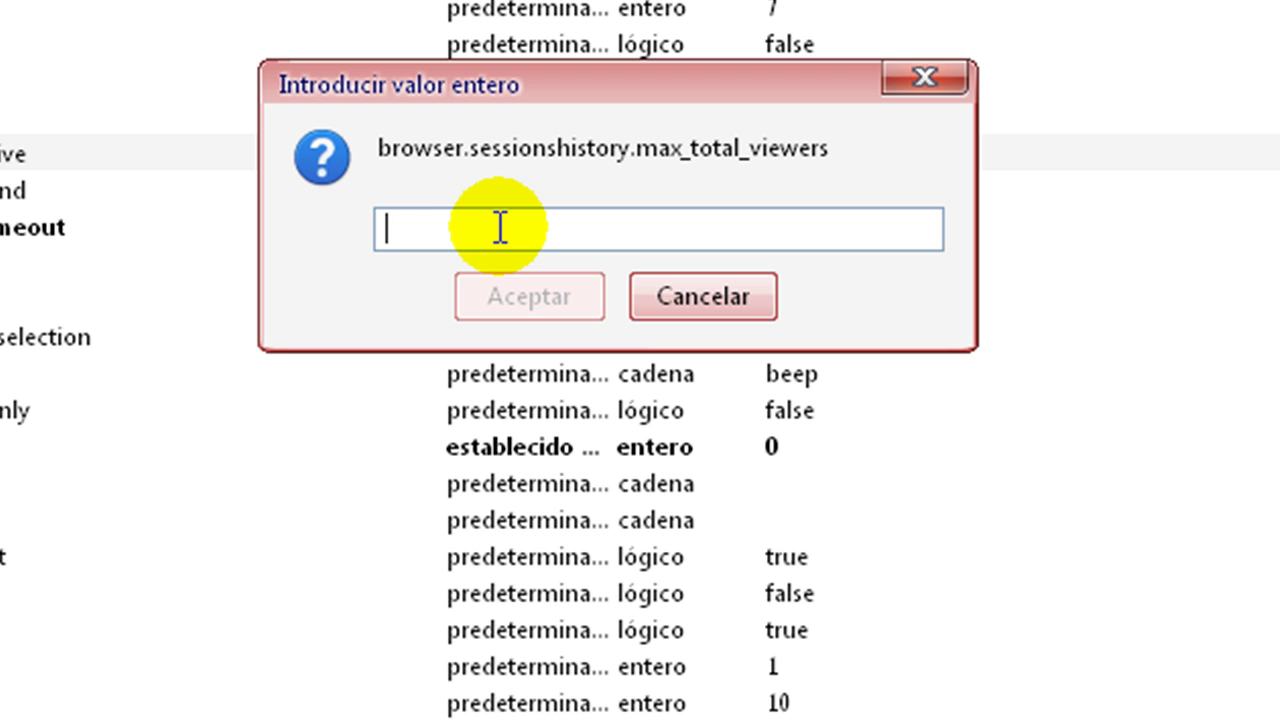
{"action": "type", "text": "0"}
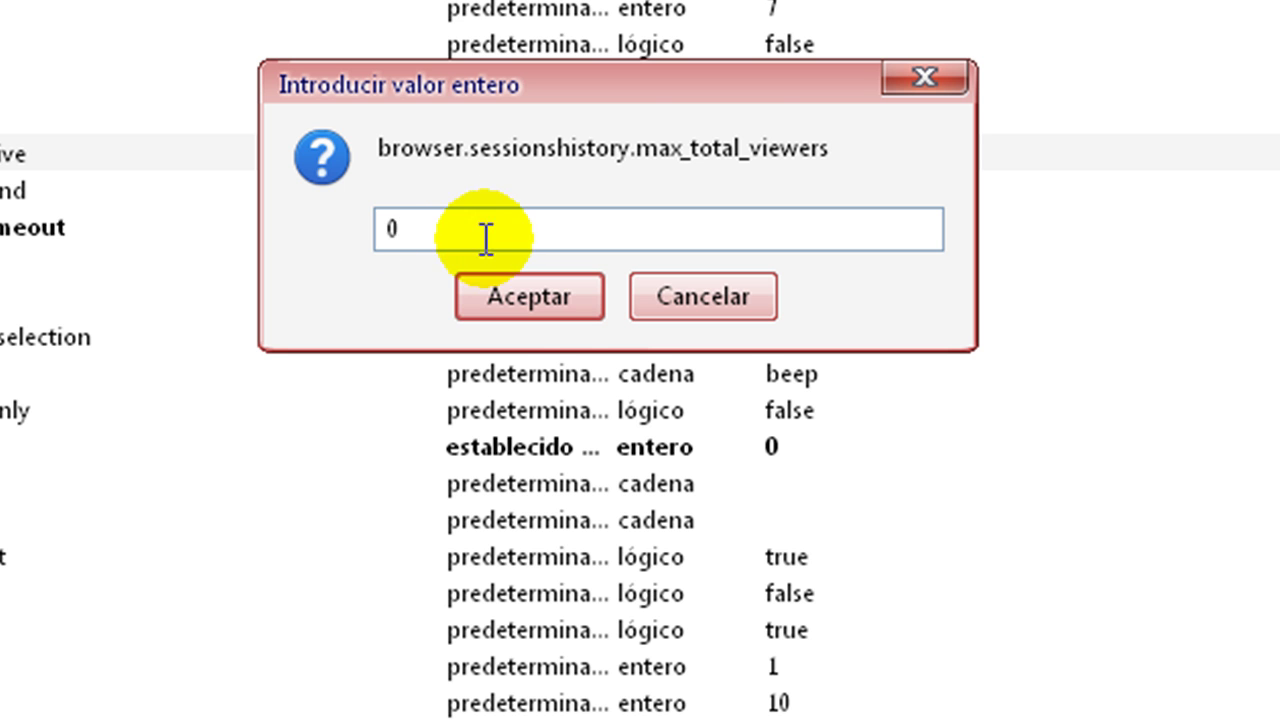
{"action": "left_click", "coordinate": [535, 299]}
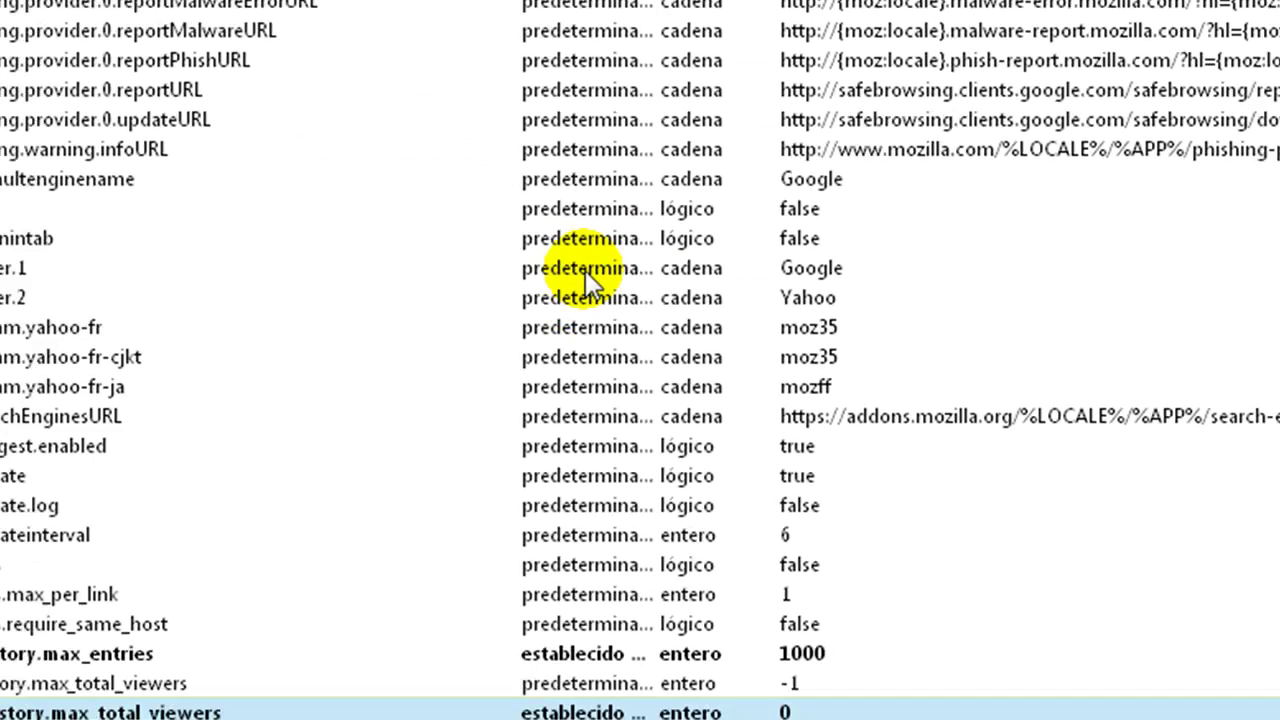
{"action": "scroll", "coordinate": [510, 547], "scroll_direction": "down", "scroll_amount": 3}
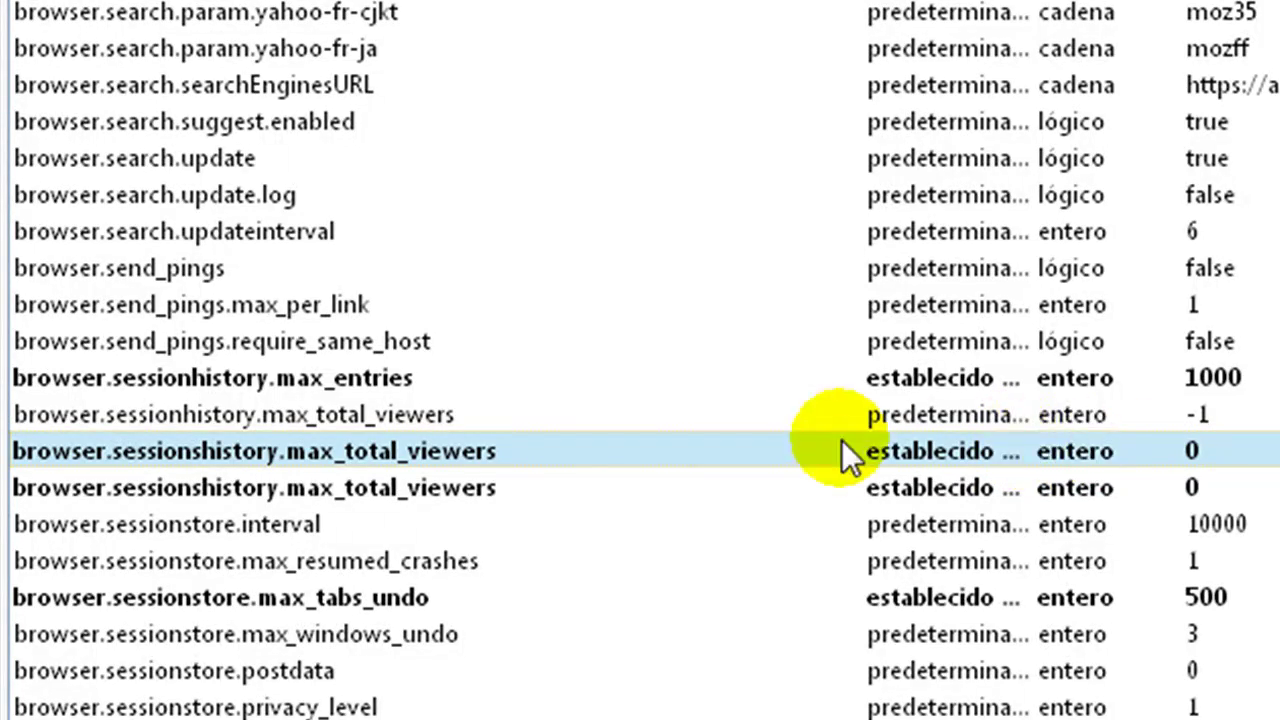
{"action": "scroll", "coordinate": [888, 307], "scroll_direction": "up", "scroll_amount": 10}
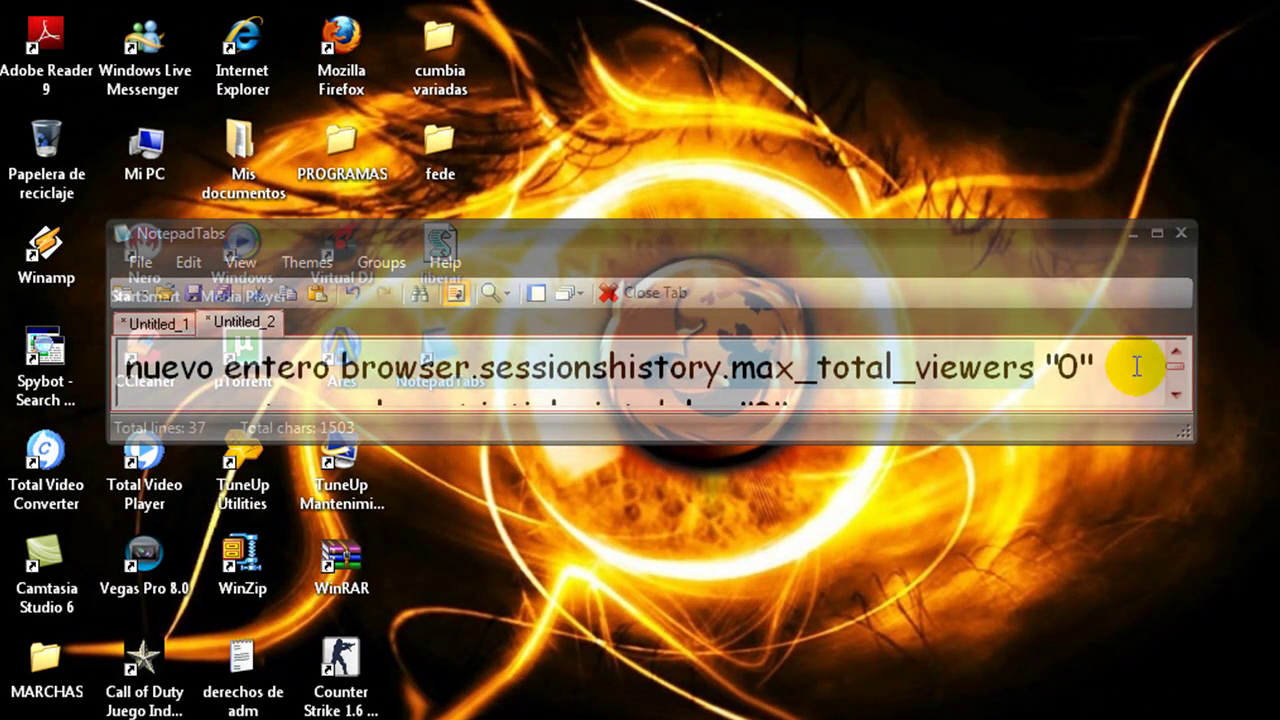
- In the Untitled_2 note in NotepadTabs, copy the preference name config.trim_on_minimize, leaving out its type and value
{"action": "left_click", "coordinate": [1120, 368]}
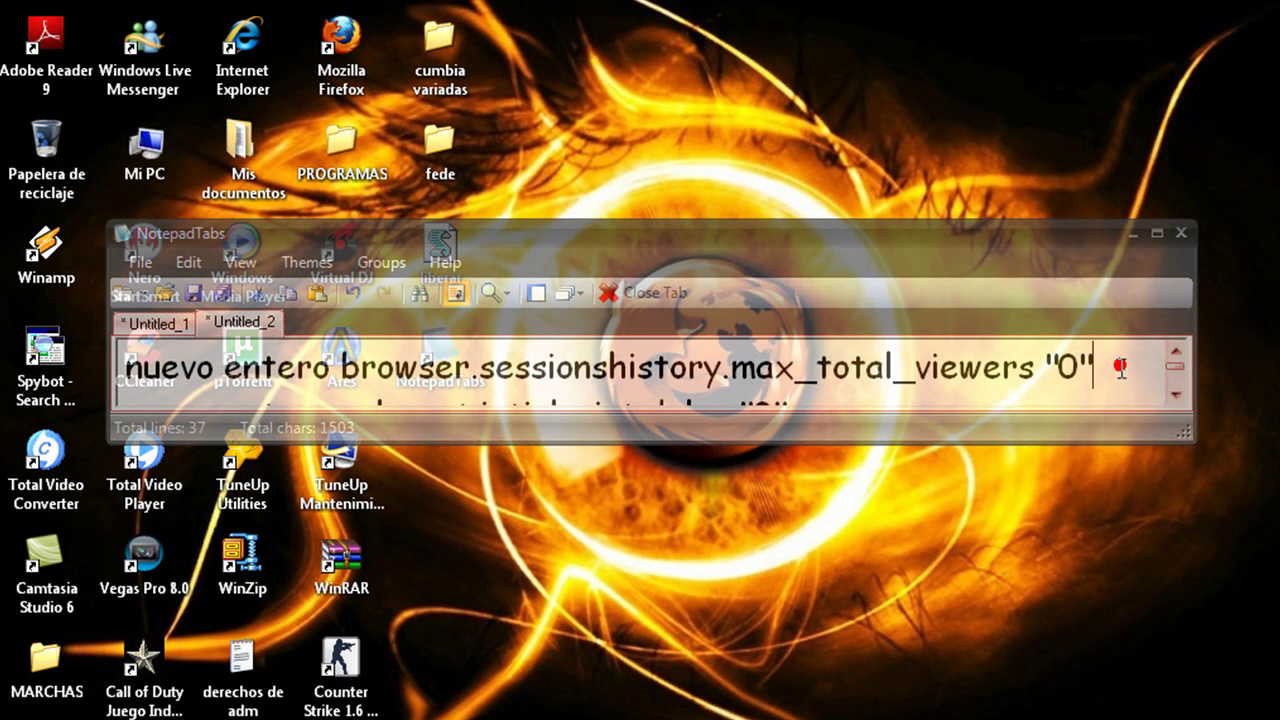
{"action": "left_click", "coordinate": [1180, 397]}
{"action": "left_click", "coordinate": [1180, 397]}
{"action": "left_click", "coordinate": [1180, 397]}
{"action": "left_click", "coordinate": [1180, 397]}
{"action": "left_click", "coordinate": [1180, 397]}
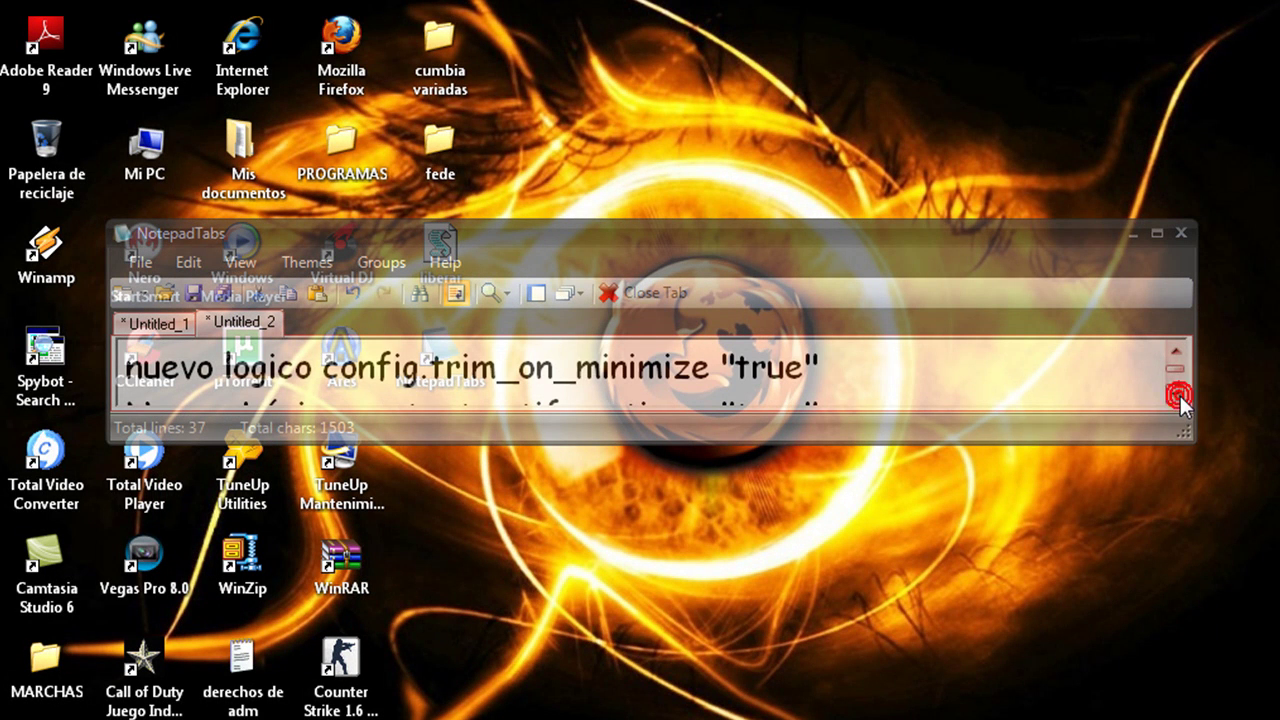
{"action": "left_click", "coordinate": [127, 362]}
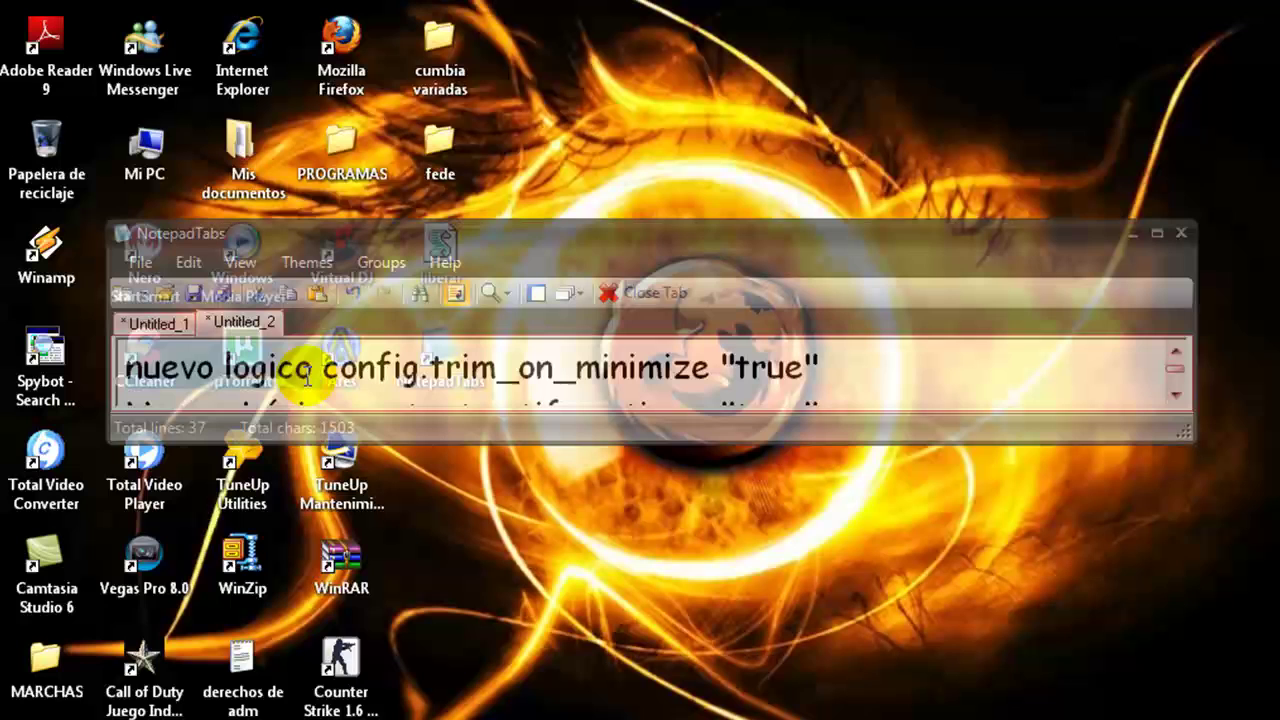
{"action": "left_click_drag", "start_coordinate": [328, 369], "coordinate": [705, 372]}
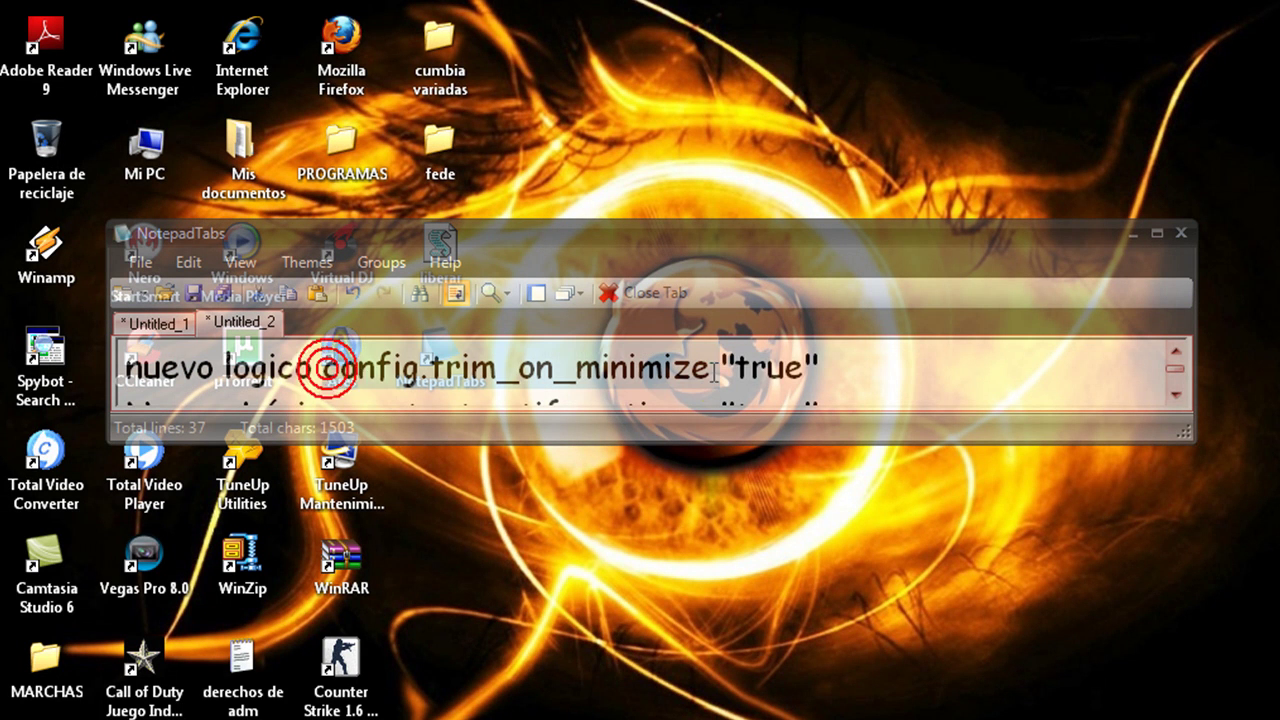
{"action": "left_click", "coordinate": [866, 366]}
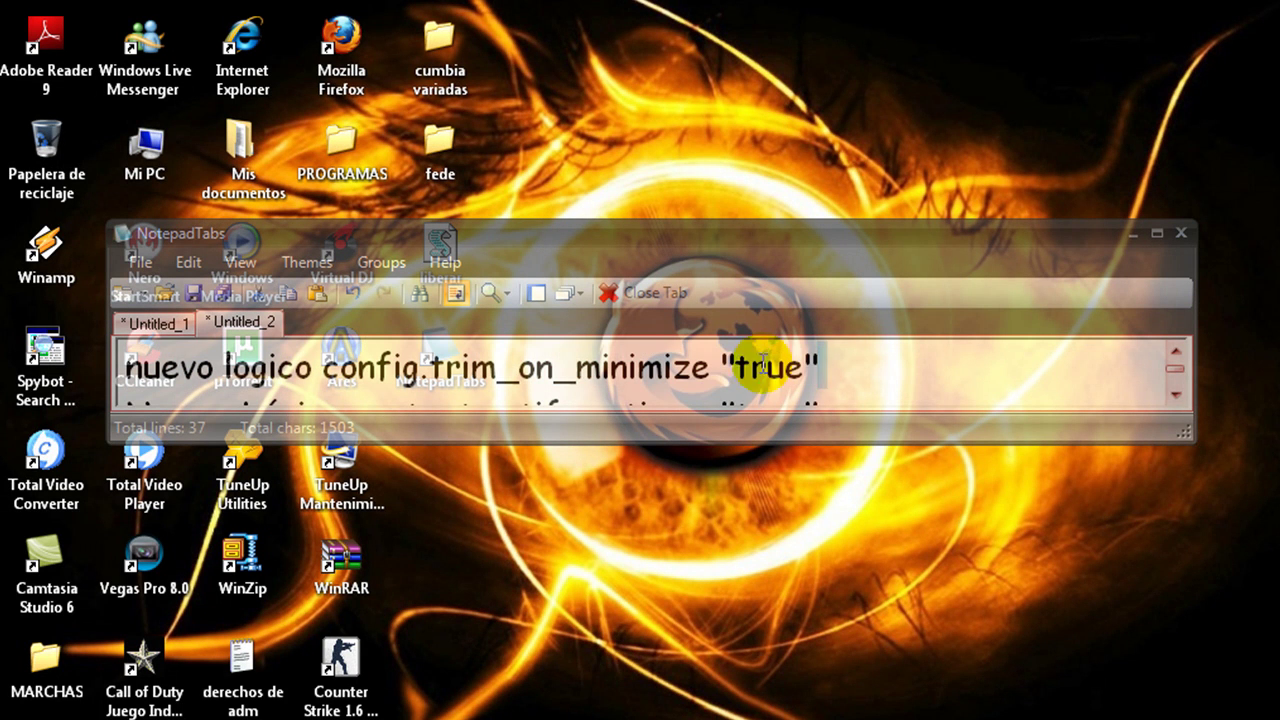
{"action": "left_click_drag", "start_coordinate": [706, 372], "coordinate": [330, 370]}
{"action": "right_click", "coordinate": [455, 368]}
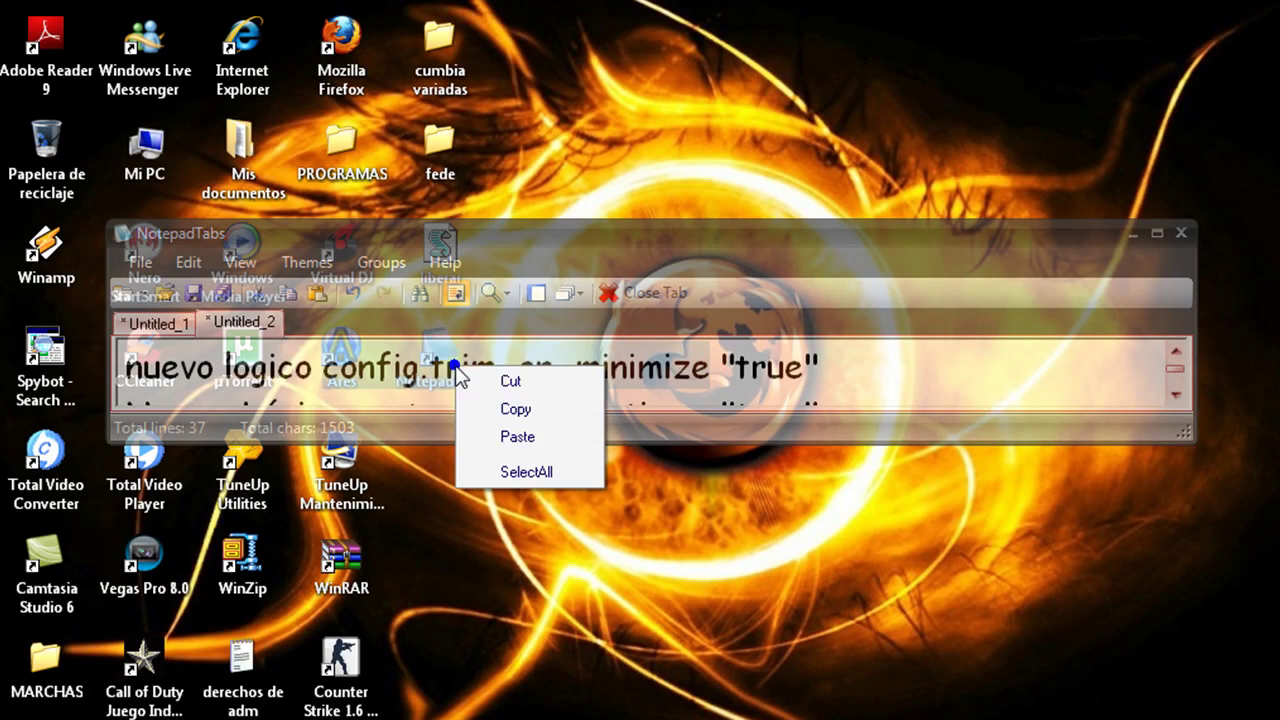
{"action": "left_click", "coordinate": [492, 410]}
- Switch back to about:config in Firefox and start a new boolean preference named with the copied config.trim_on_minimize
{"action": "key", "text": "super+d"}
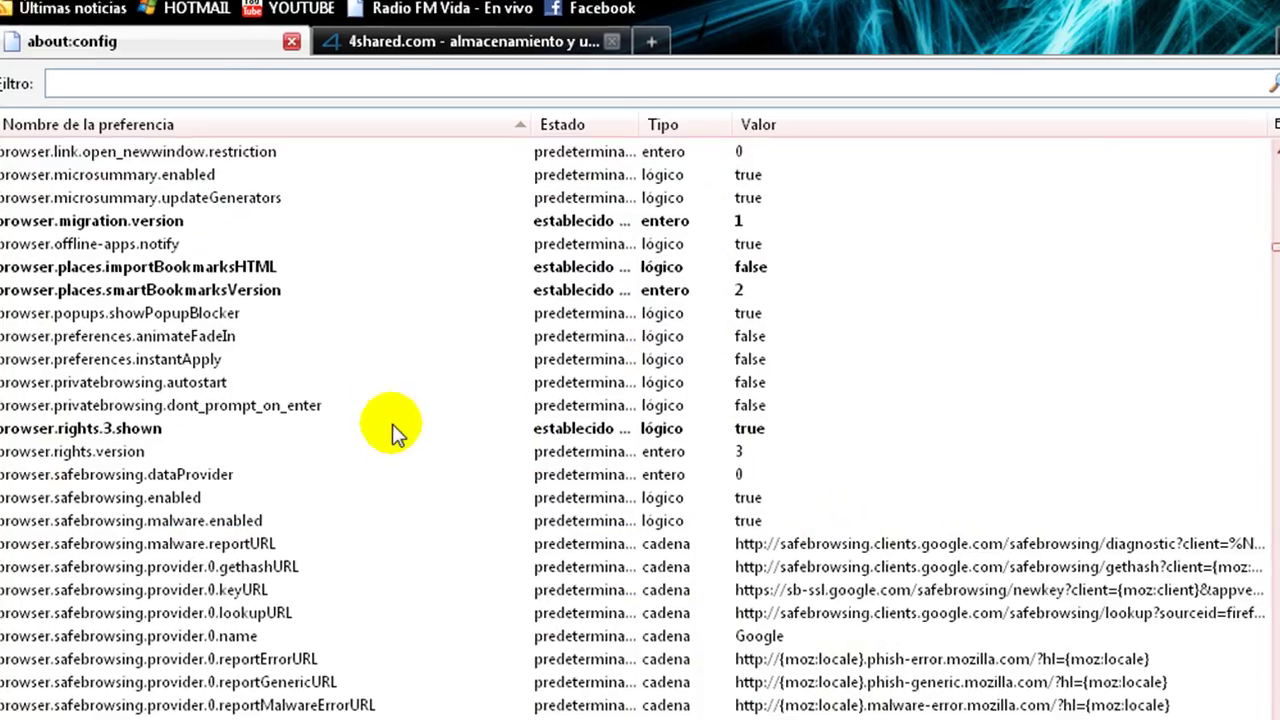
{"action": "right_click", "coordinate": [394, 429]}
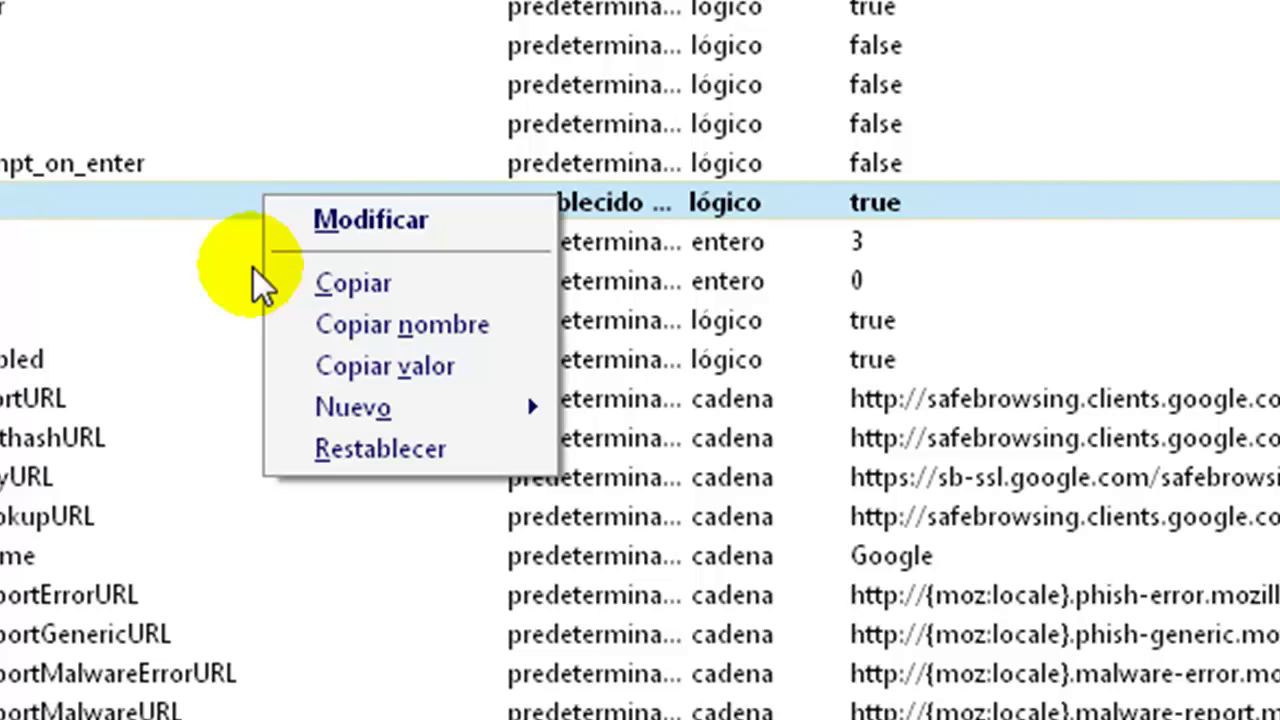
{"action": "mouse_move", "coordinate": [366, 409]}
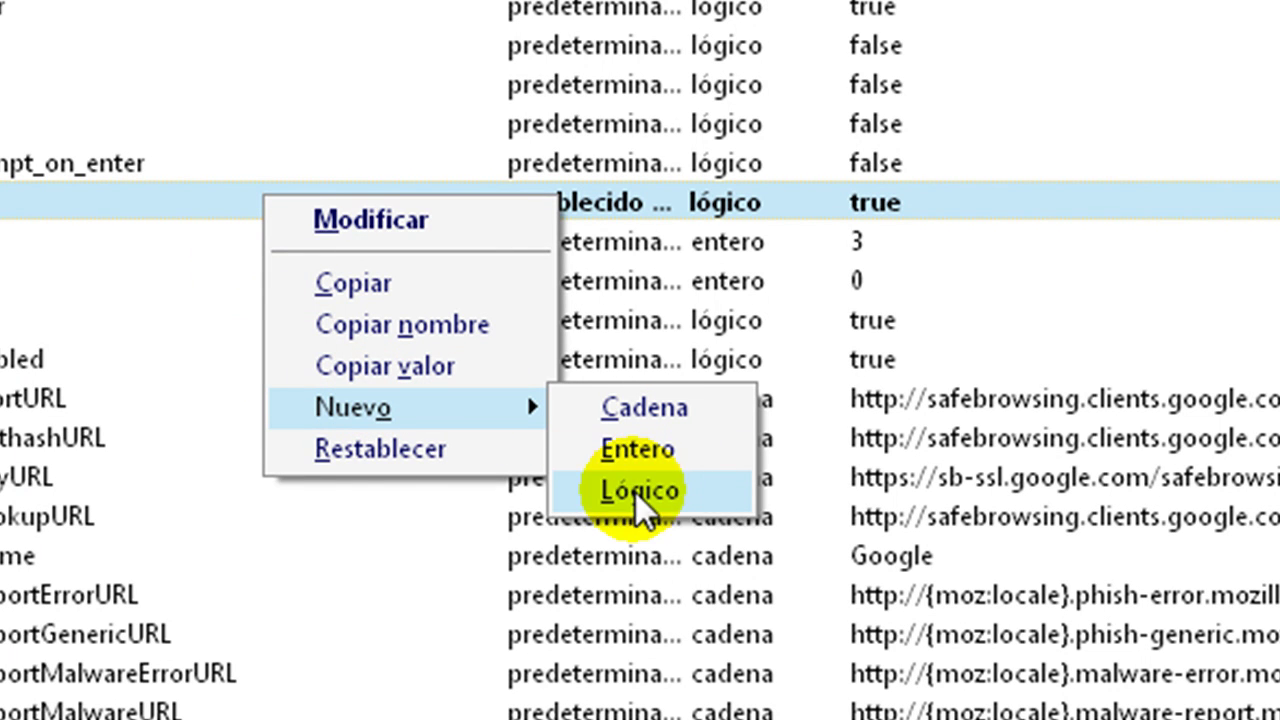
{"action": "left_click", "coordinate": [662, 493]}
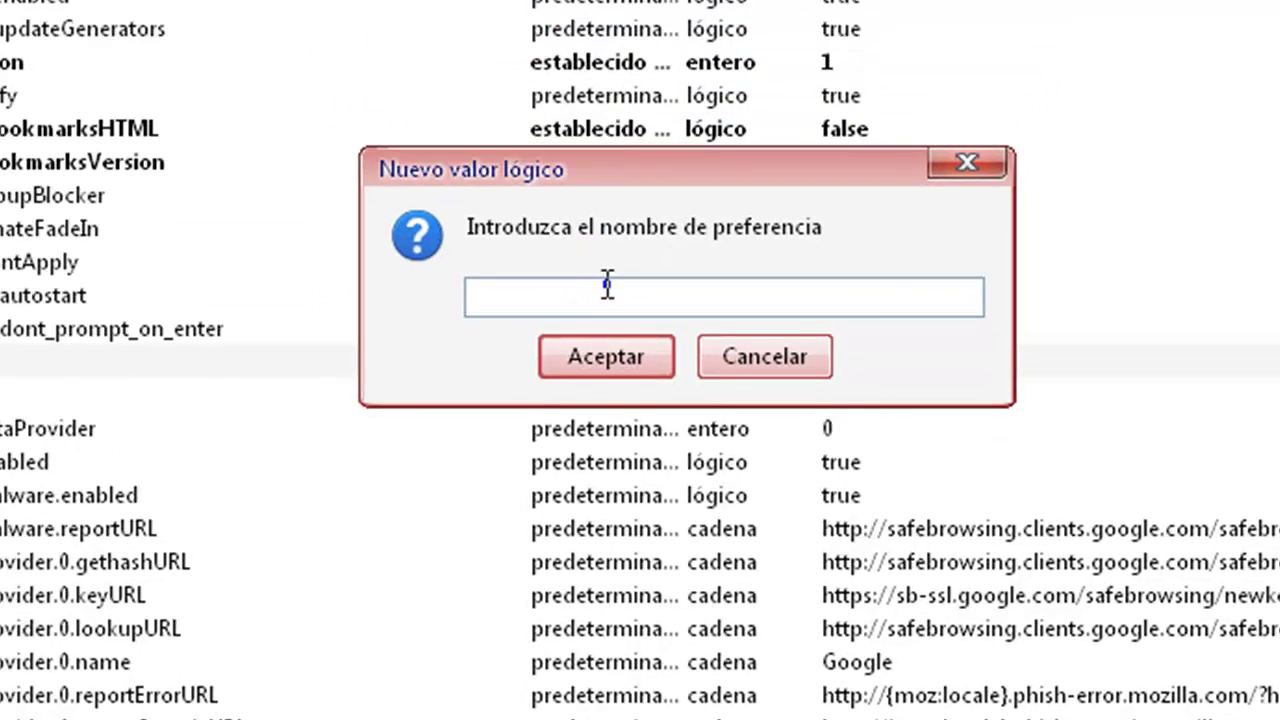
{"action": "right_click", "coordinate": [596, 112]}
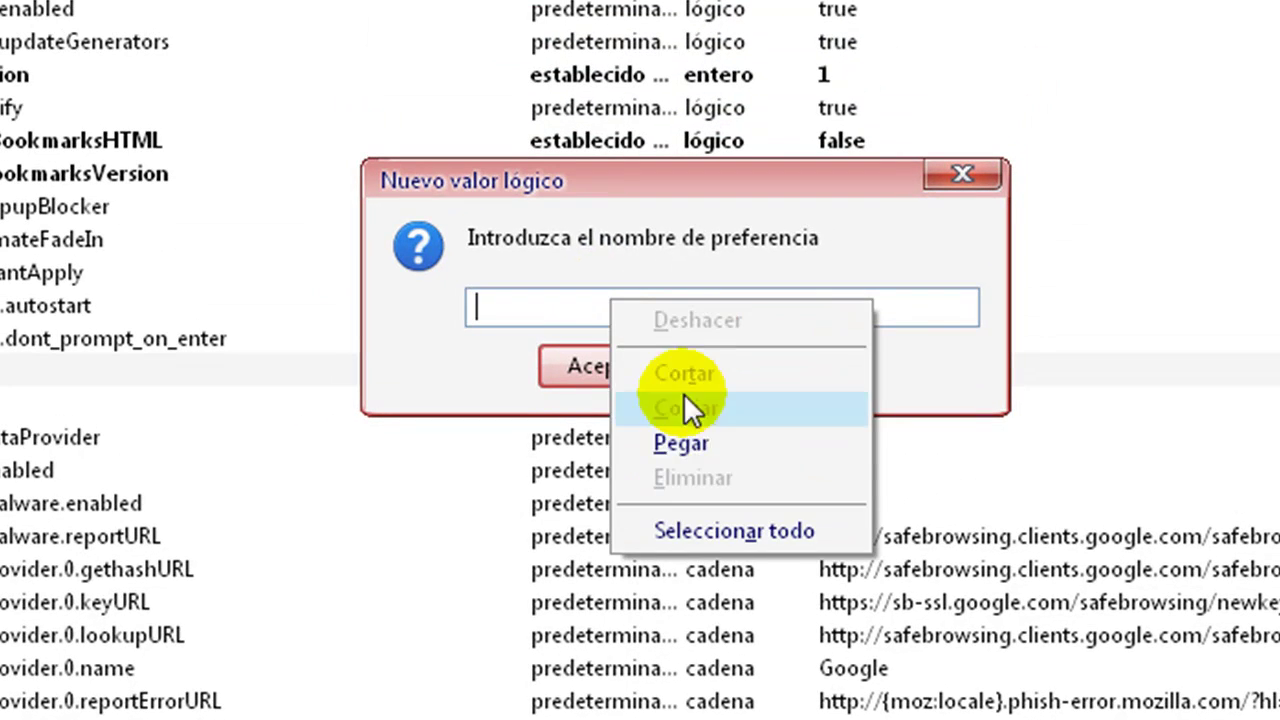
{"action": "left_click", "coordinate": [725, 455]}
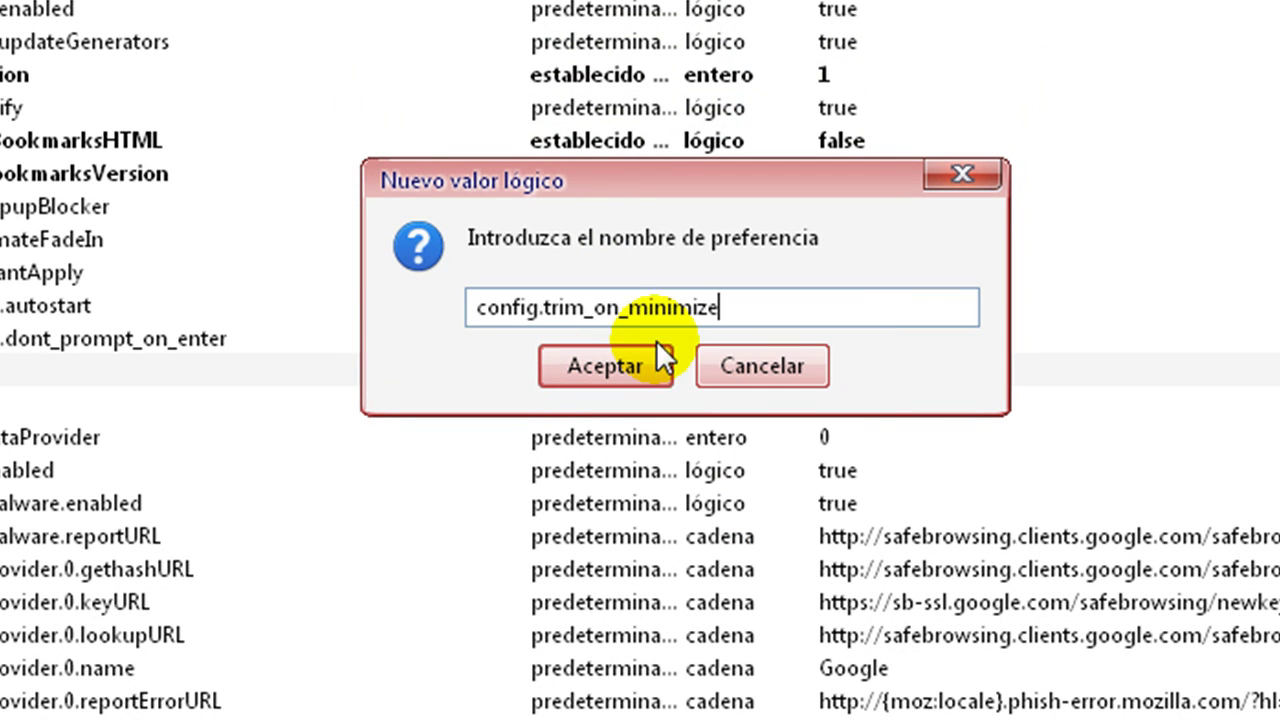
{"action": "left_click", "coordinate": [601, 362]}
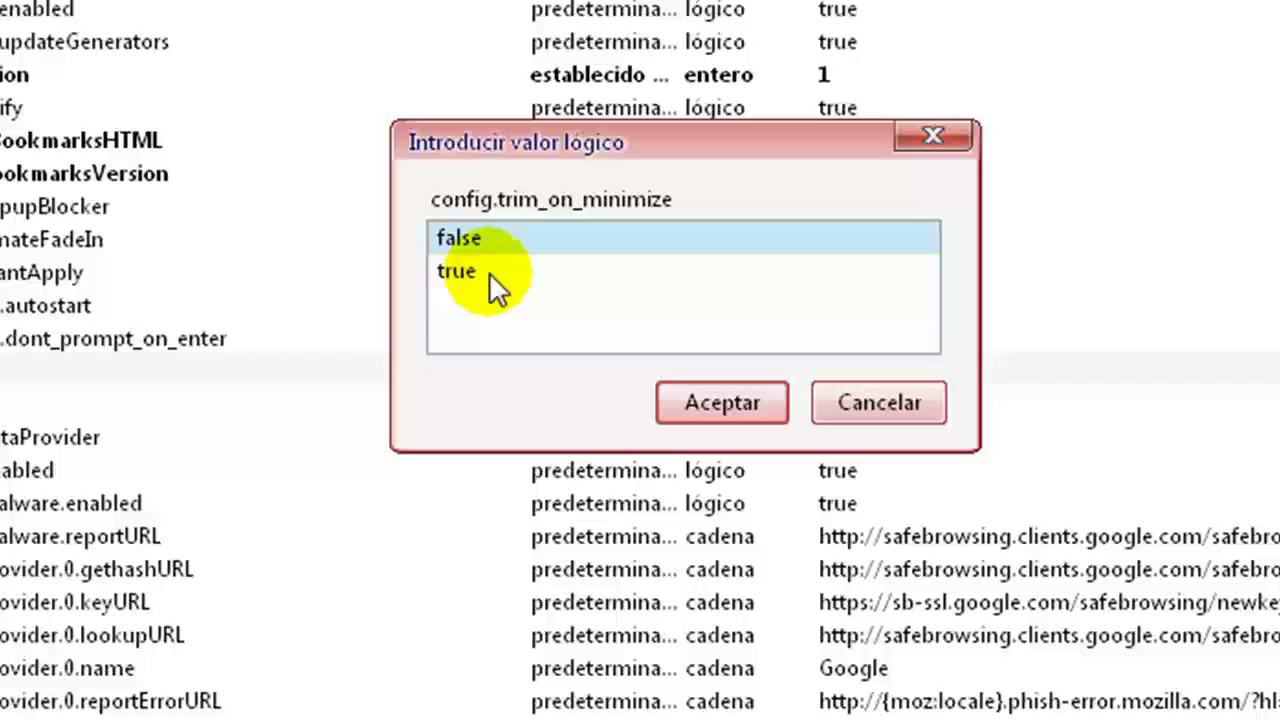
- Give the new boolean preference config.trim_on_minimize the value true and save it
{"action": "left_click", "coordinate": [486, 273]}
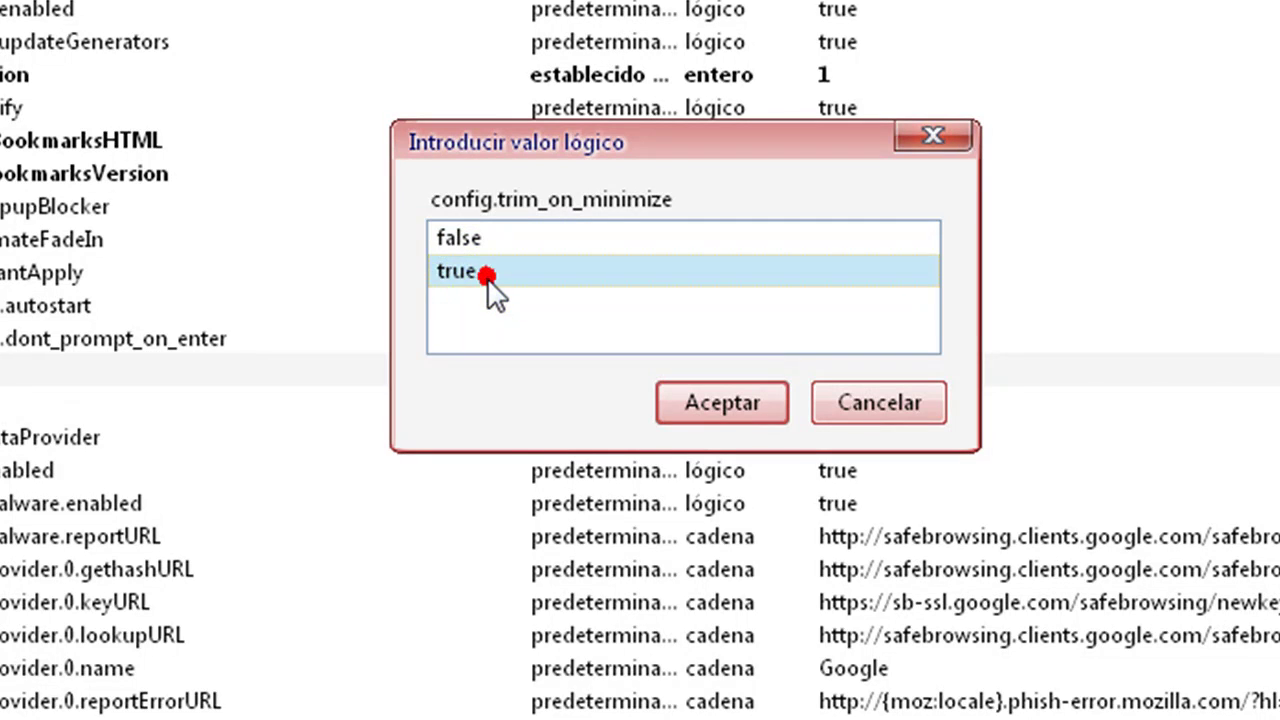
{"action": "left_click", "coordinate": [749, 407]}
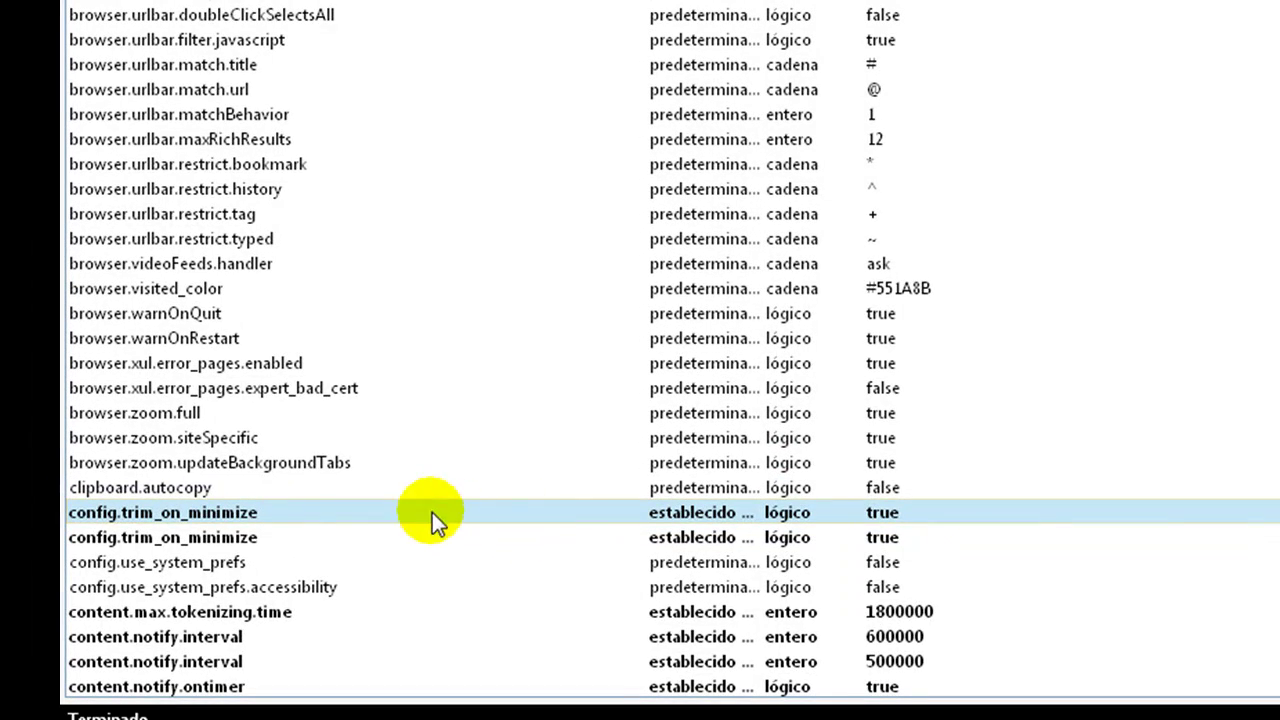
{"action": "scroll", "coordinate": [458, 389], "scroll_direction": "up", "scroll_amount": 7}
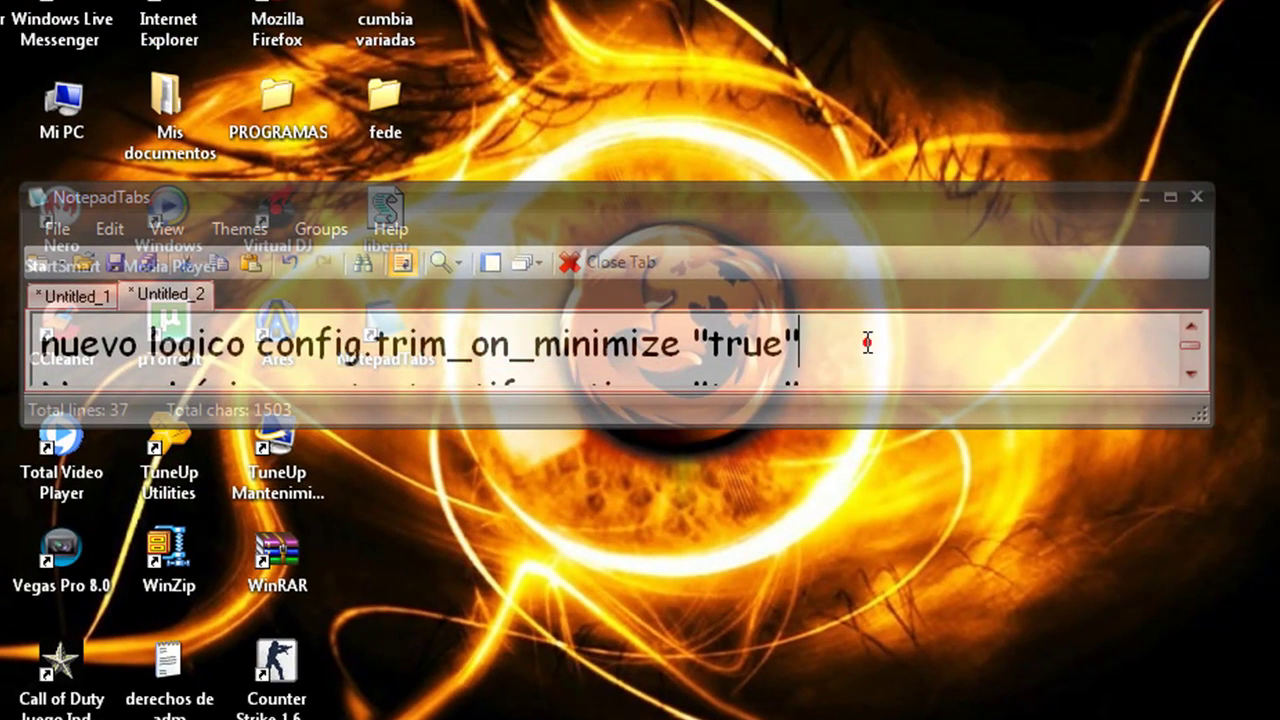
- In the NotepadTabs note, copy the preference name accessibility.typeaheadfind.flashBar without its value
{"action": "left_click", "coordinate": [1187, 372]}
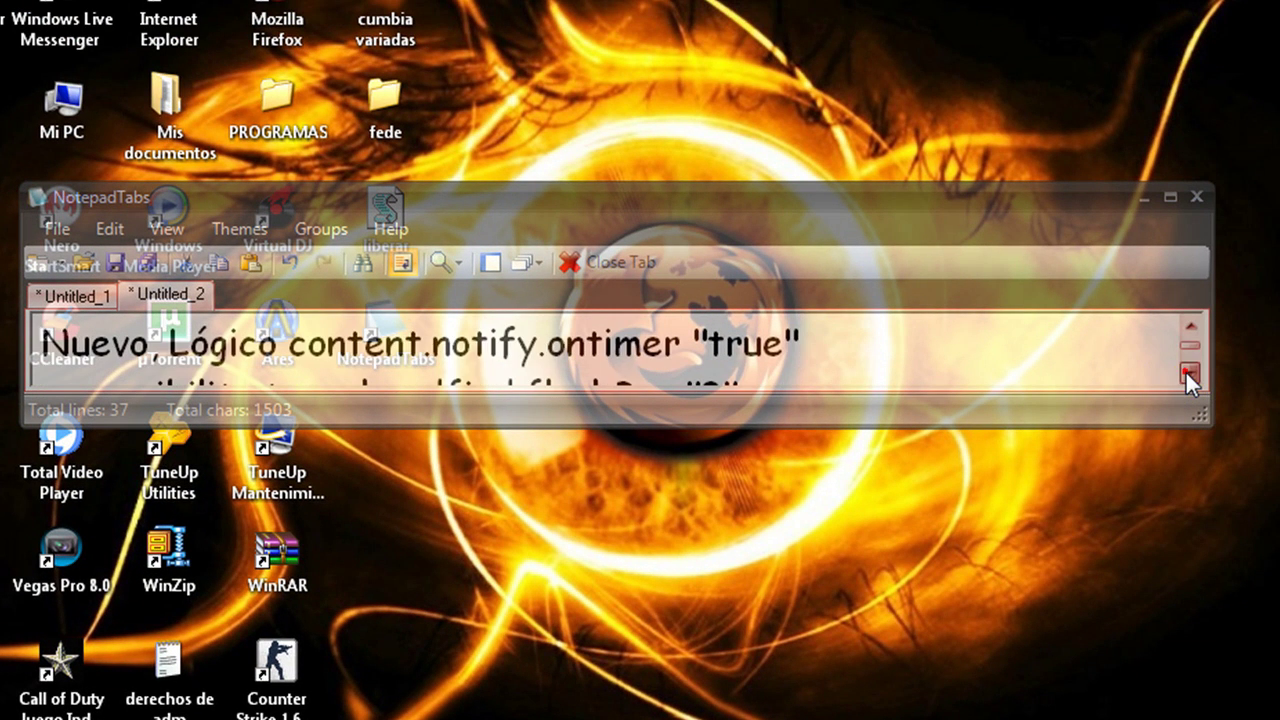
{"action": "left_click", "coordinate": [1188, 372]}
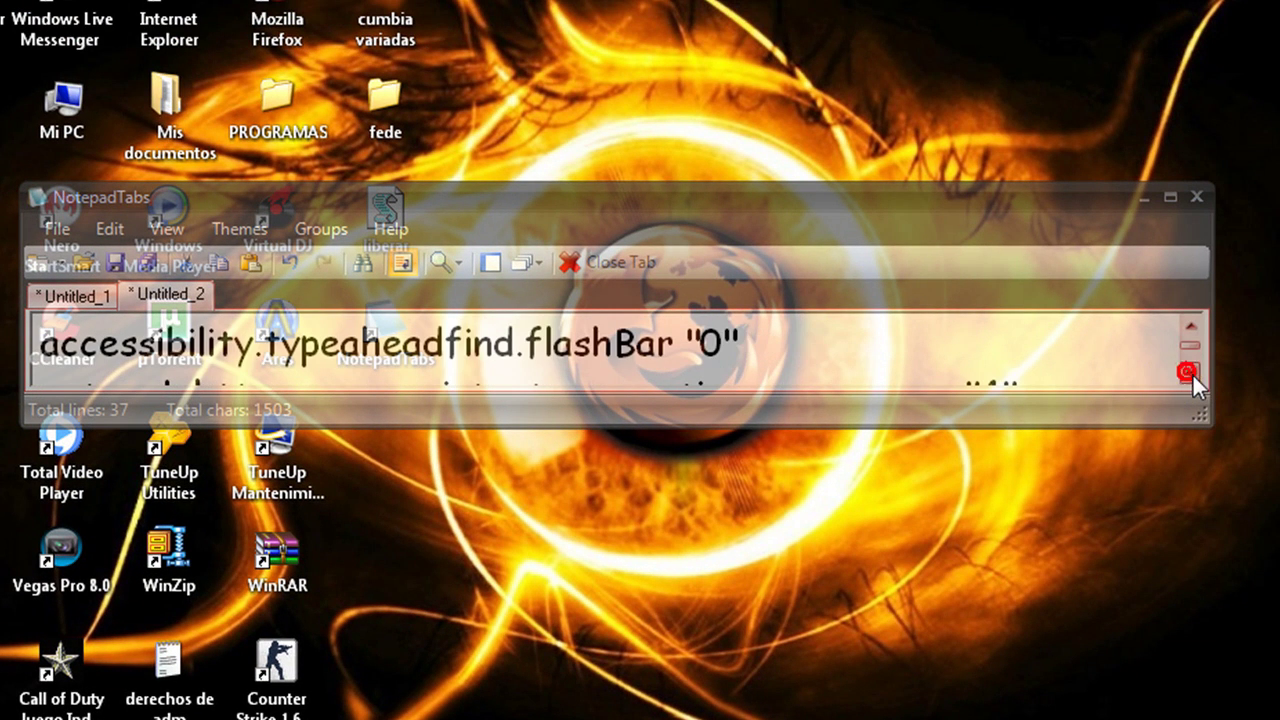
{"action": "left_click", "coordinate": [683, 350]}
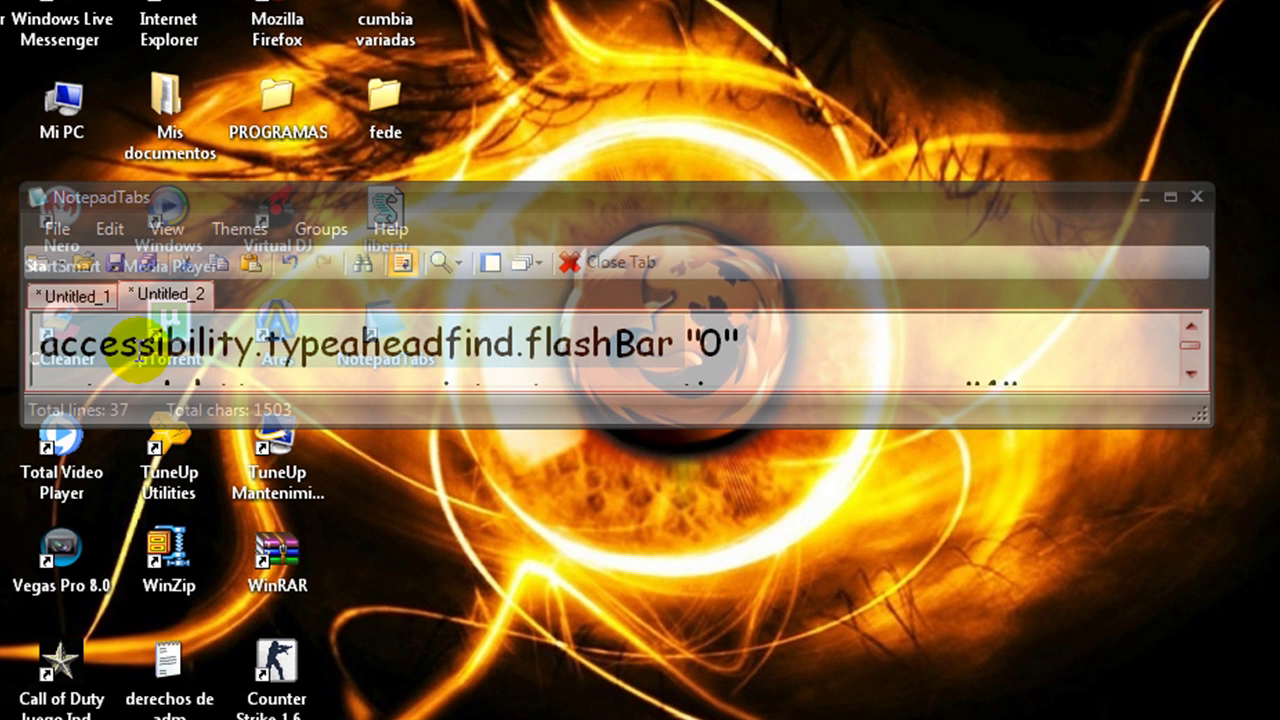
{"action": "right_click", "coordinate": [248, 338]}
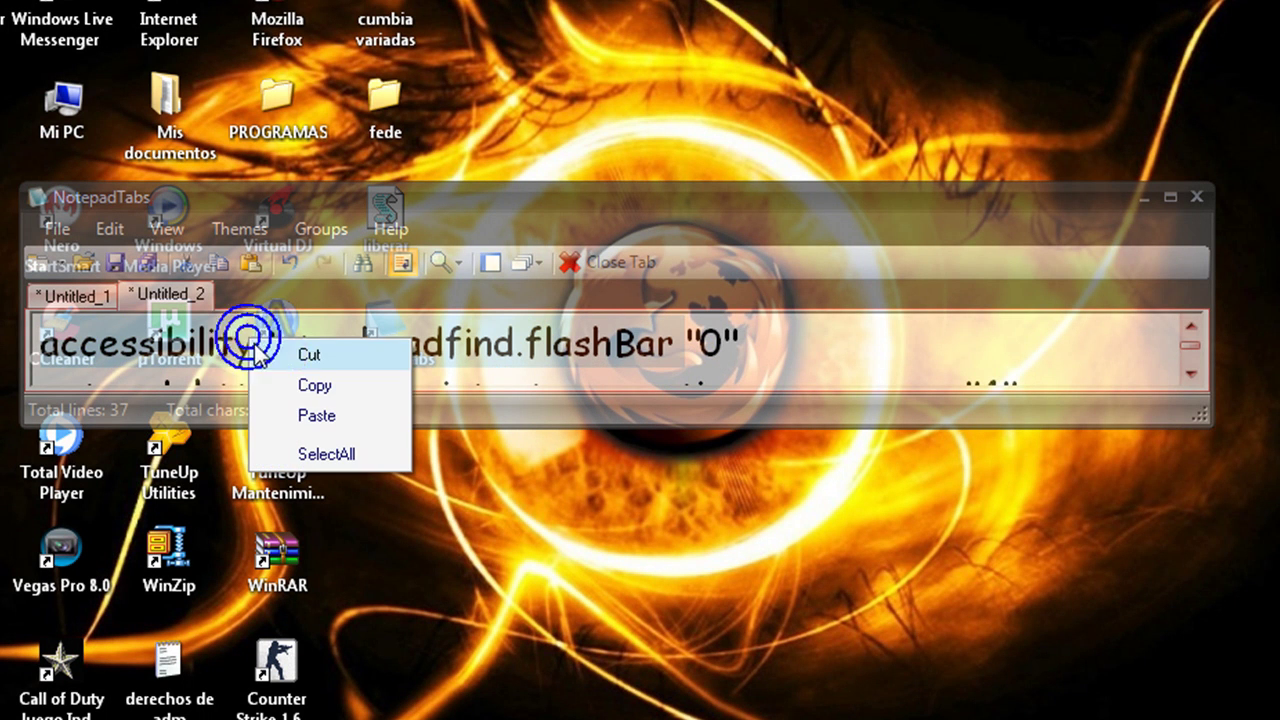
{"action": "left_click", "coordinate": [318, 385]}
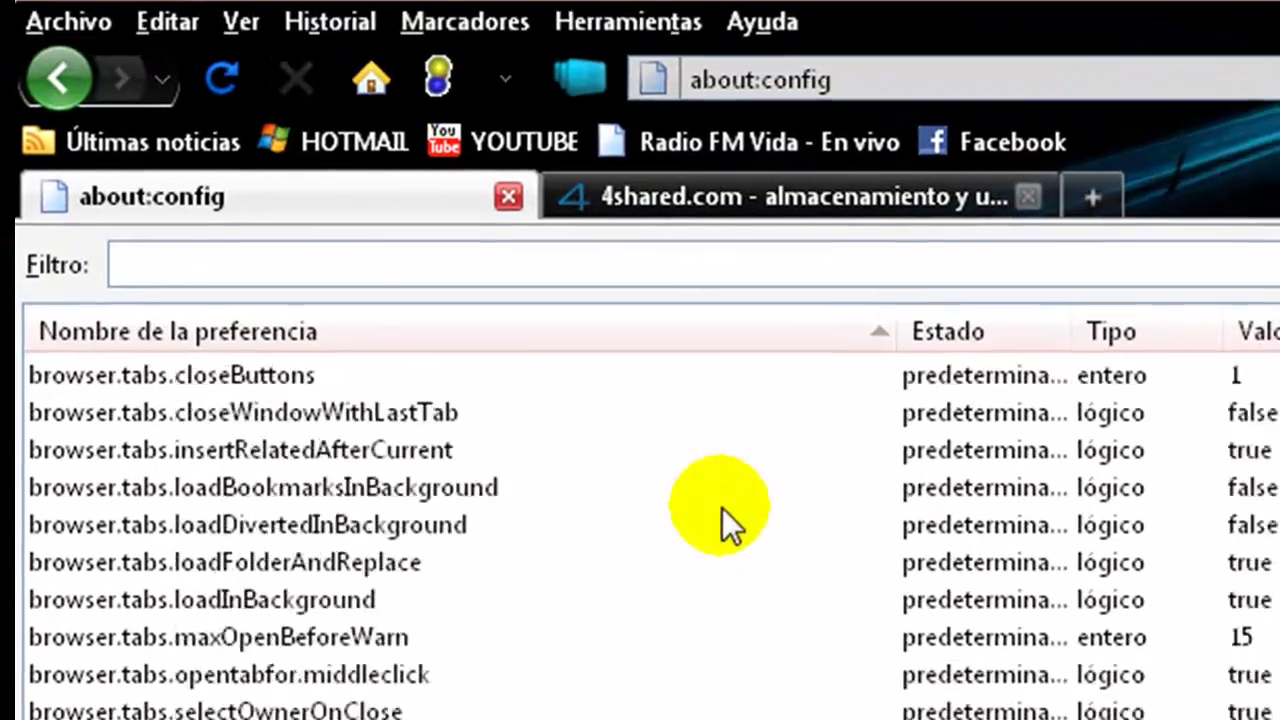
- Back in Firefox, filter the about:config preferences by the copied name accessibility.typeaheadfind.flashBar
{"action": "scroll", "coordinate": [720, 523], "scroll_direction": "up", "scroll_amount": 1}
{"action": "left_click", "coordinate": [520, 258]}
{"action": "right_click", "coordinate": [524, 262]}
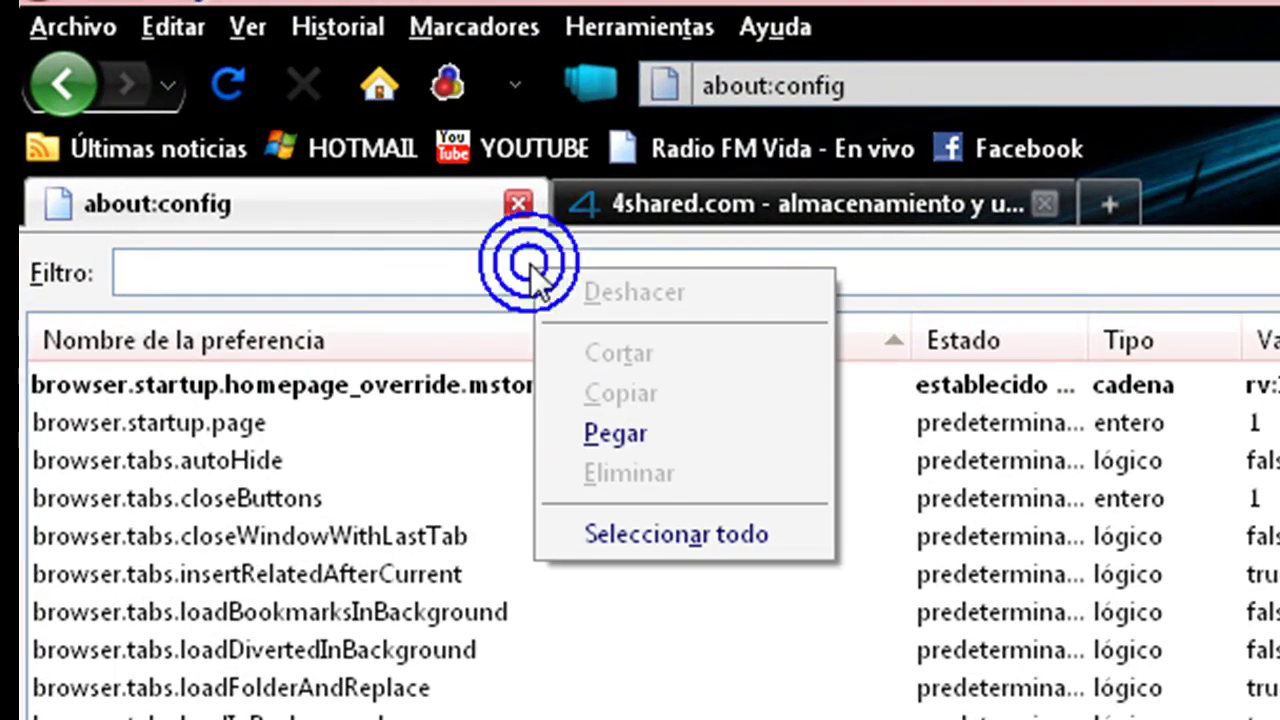
{"action": "left_click", "coordinate": [668, 445]}
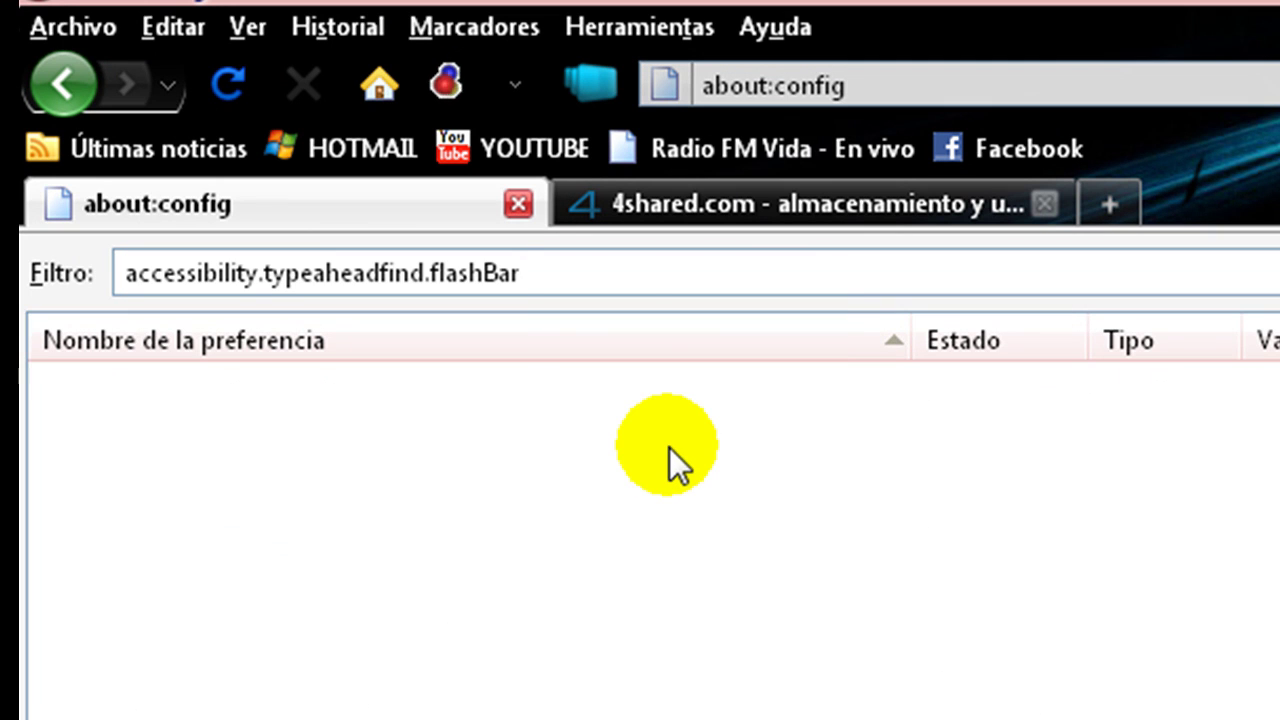
{"action": "left_click", "coordinate": [595, 272]}
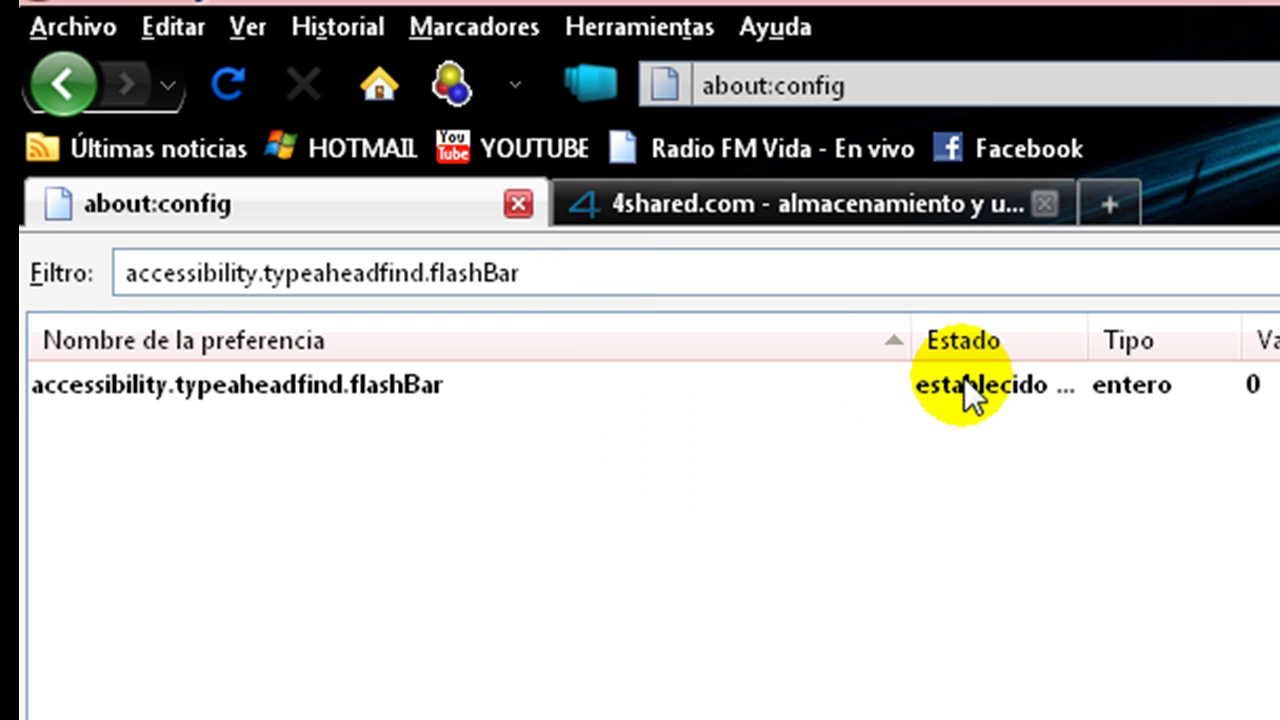
- Modify the accessibility.typeaheadfind.flashBar preference, entering the integer value 0, and save it
{"action": "right_click", "coordinate": [963, 380]}
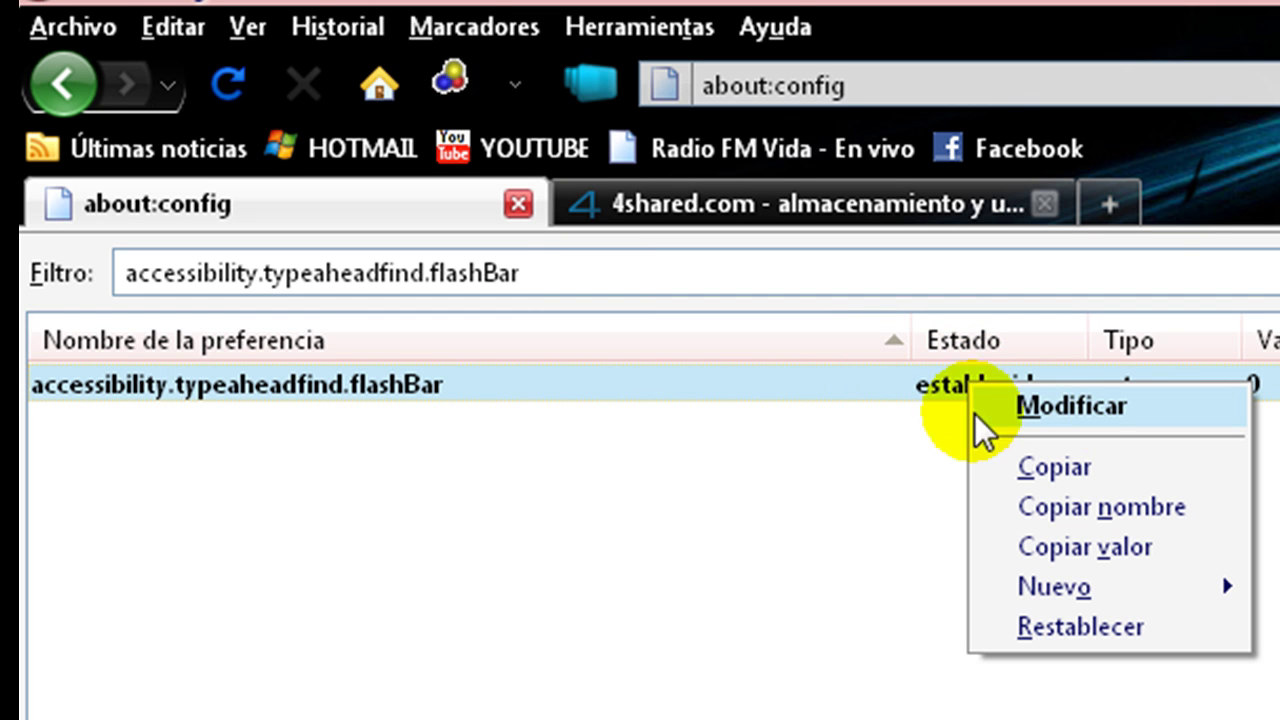
{"action": "left_click", "coordinate": [1111, 406]}
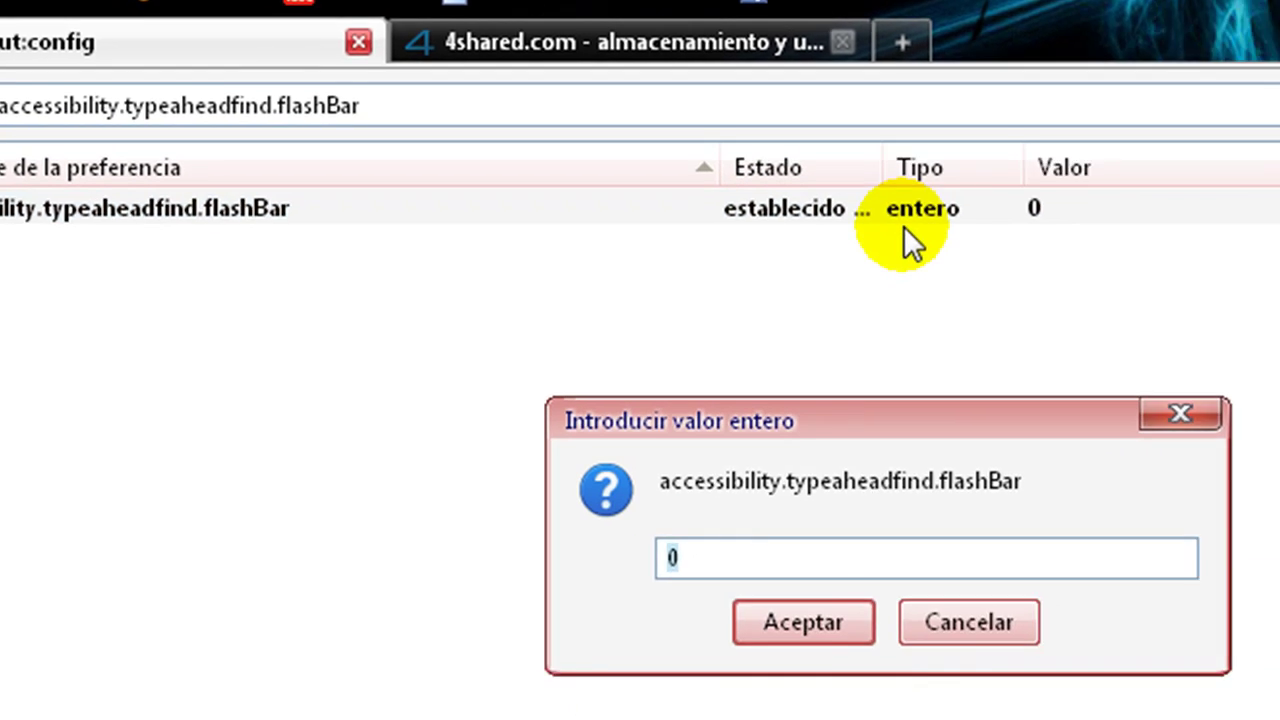
{"action": "double_click", "coordinate": [592, 432]}
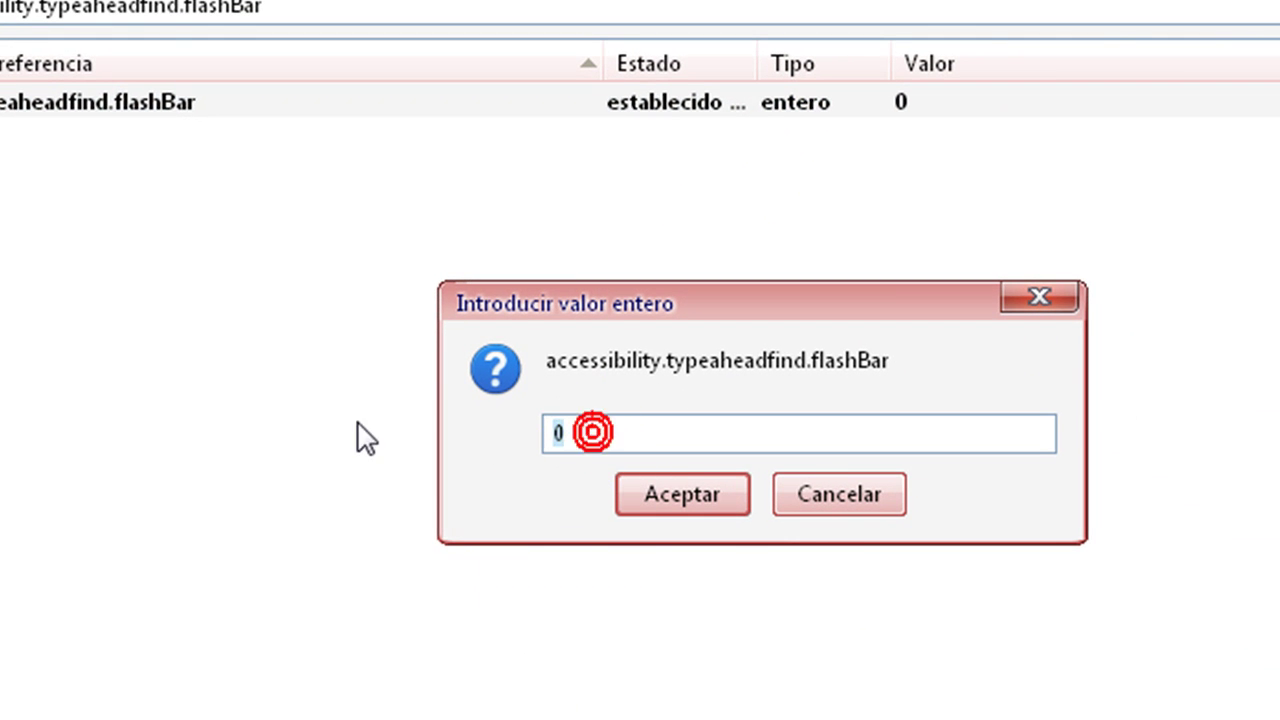
{"action": "type", "text": "0"}
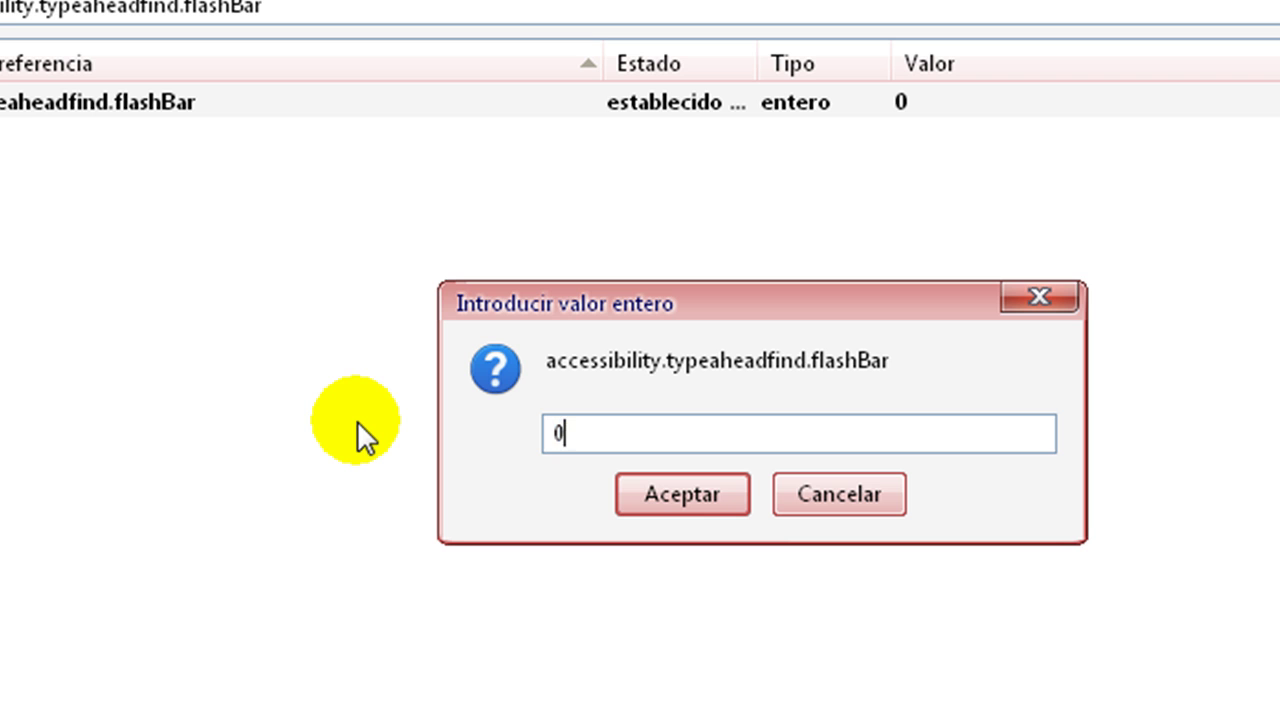
{"action": "left_click", "coordinate": [695, 498]}
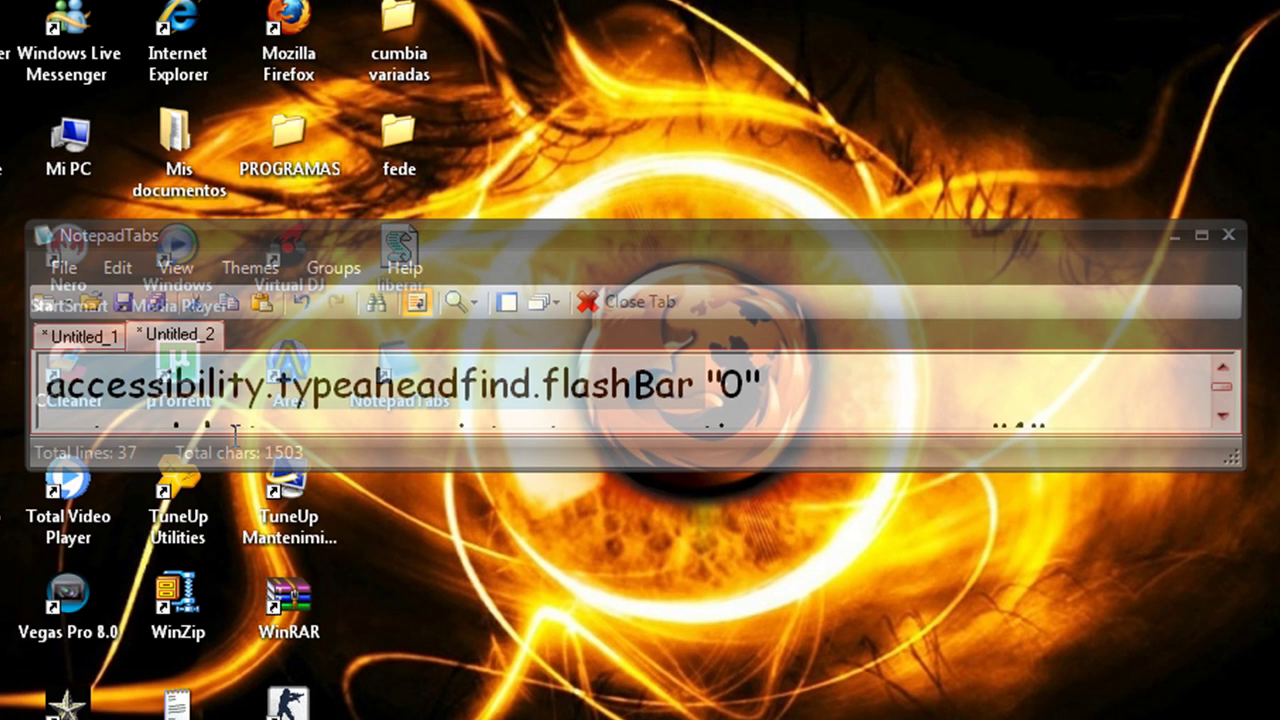
- In the Untitled_1 note of NotepadTabs, add the lines "bien lo que dicen nuevo entero y nuevo logico son valores" and "que tenemos que crear"
{"action": "left_click", "coordinate": [77, 337]}
{"action": "left_click", "coordinate": [314, 400]}
{"action": "key", "text": "Return"}
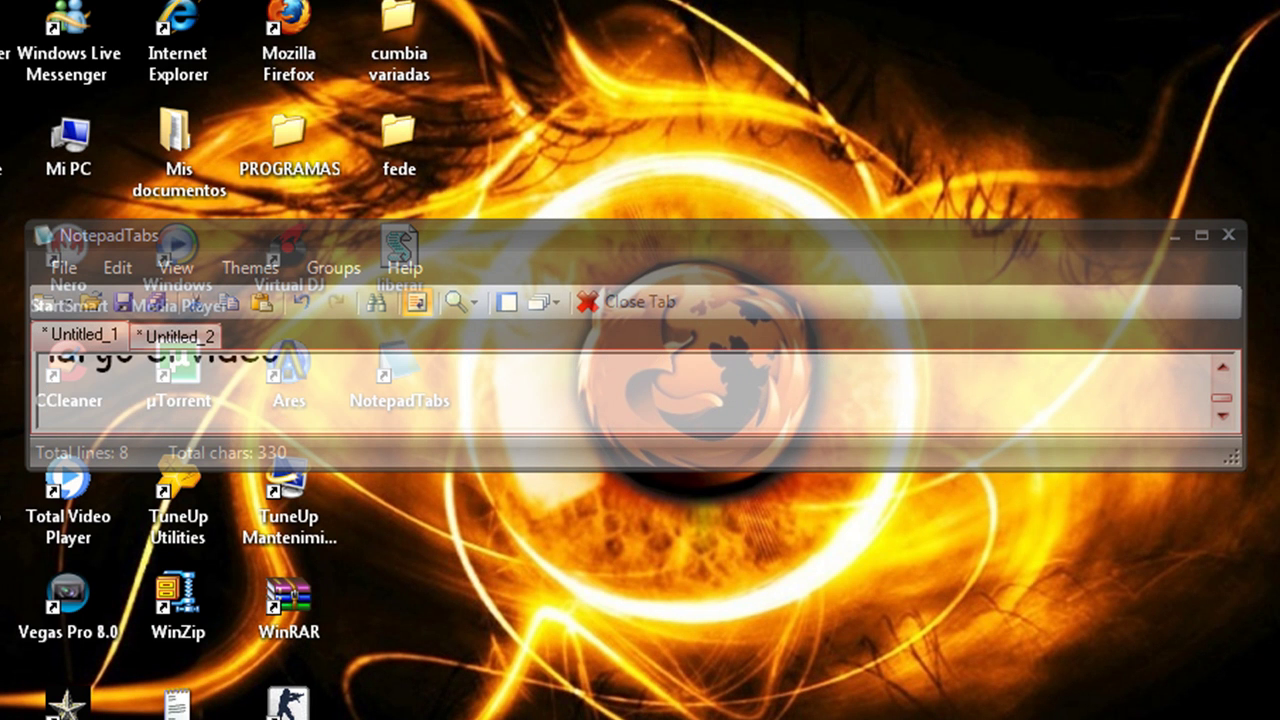
{"action": "type", "text": "bien lo que dicen nuevo"}
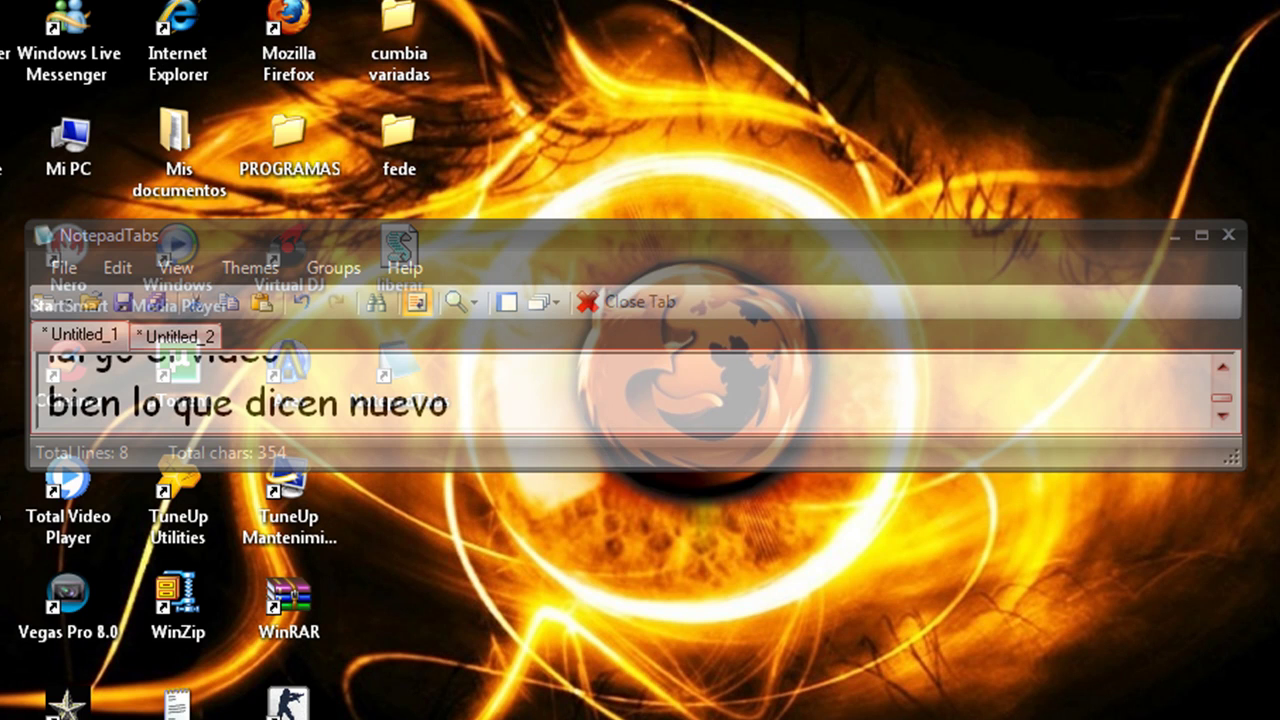
{"action": "type", "text": " entero y nuevo logico son valores"}
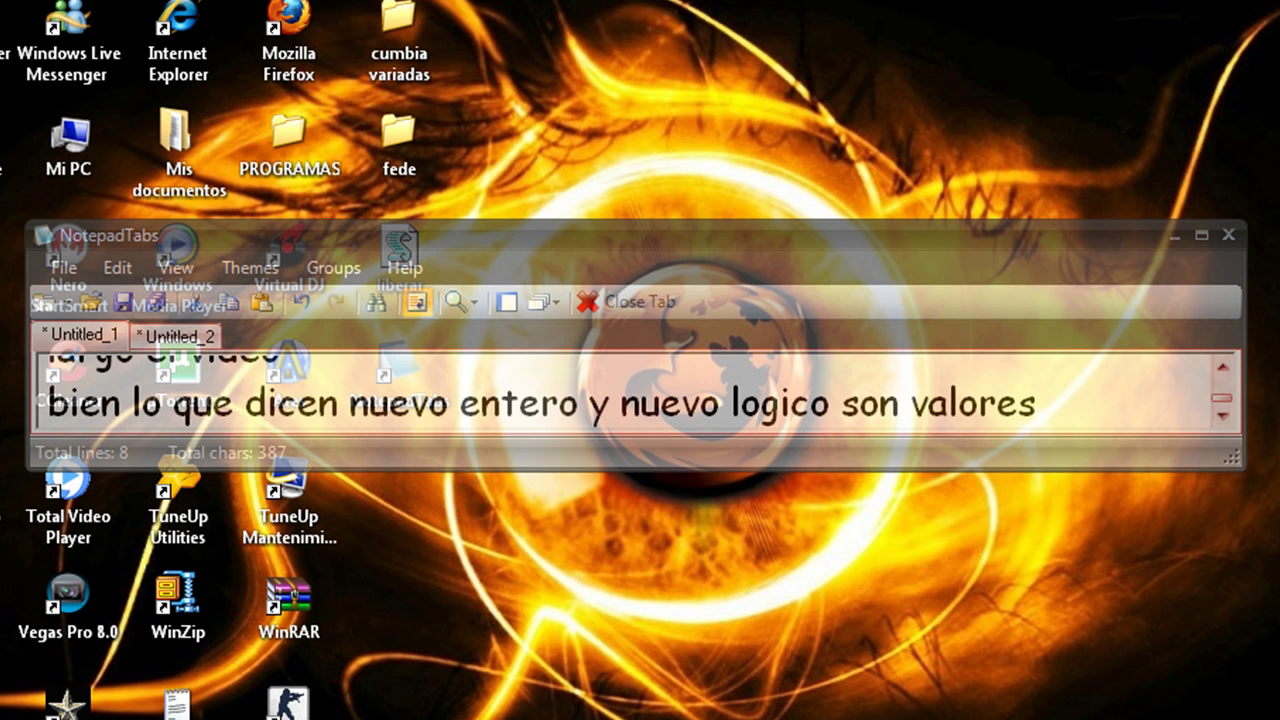
{"action": "key", "text": "Return"}
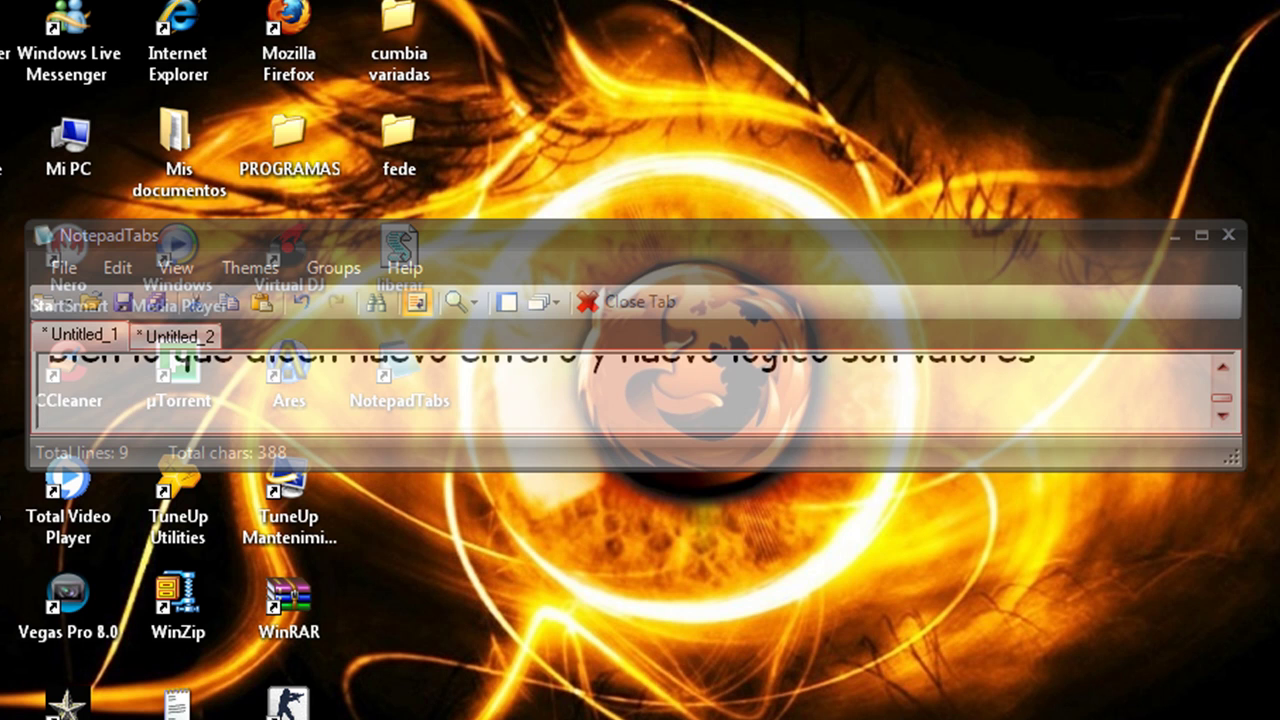
{"action": "type", "text": "que tenemo"}
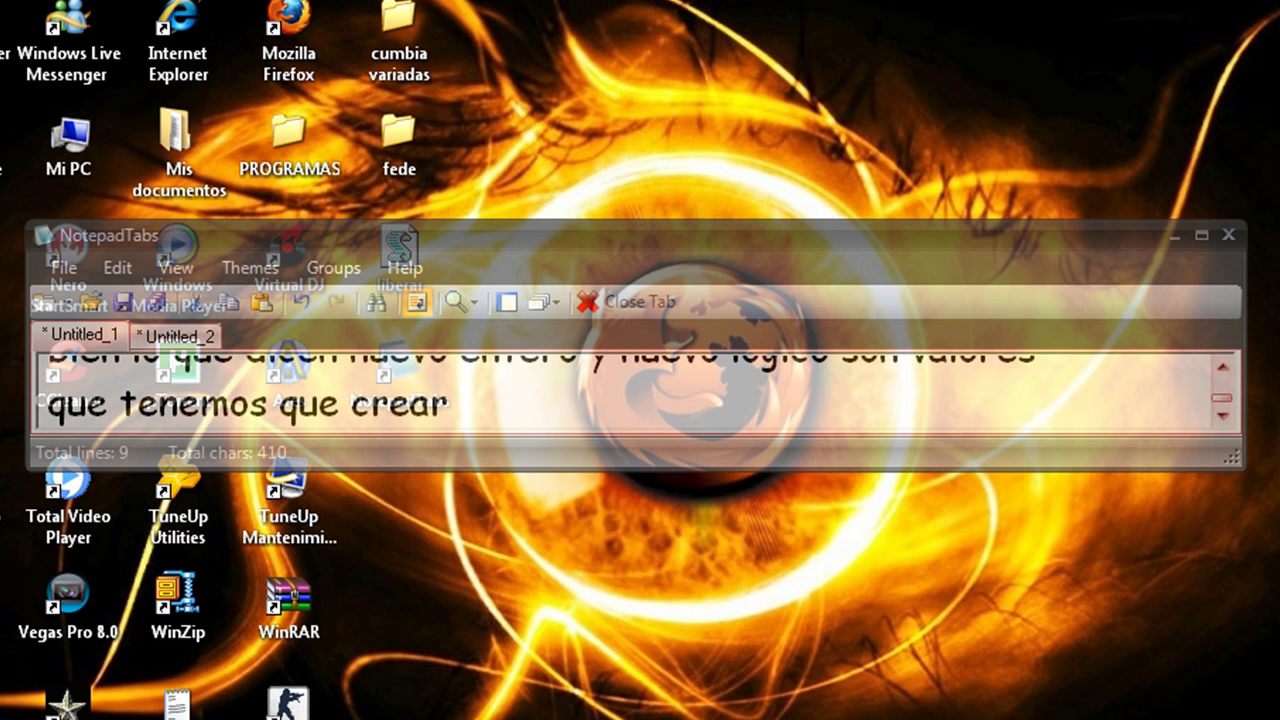
{"action": "type", "text": "s que crear"}
- Add the line "los demas son valores que tenemos que modificar" to the note
{"action": "key", "text": "Return"}
{"action": "type", "text": "los "}
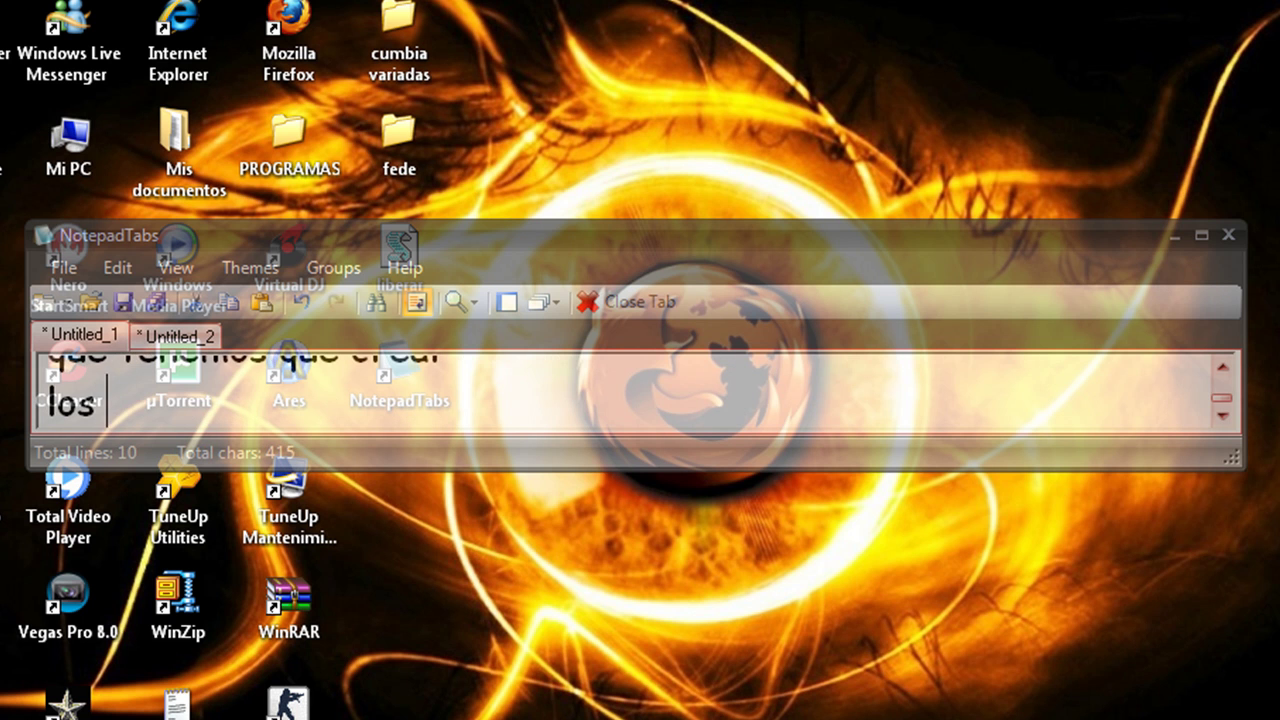
{"action": "type", "text": "demas "}
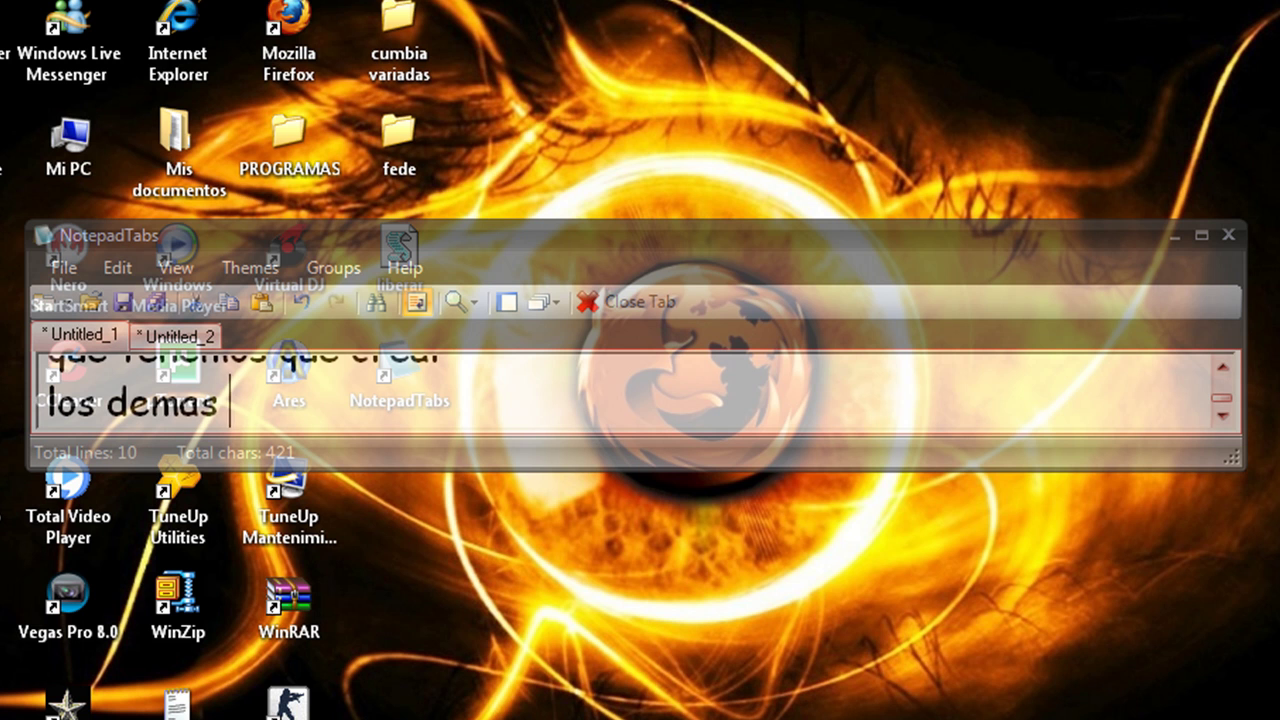
{"action": "type", "text": "son valores que tenemos que mo"}
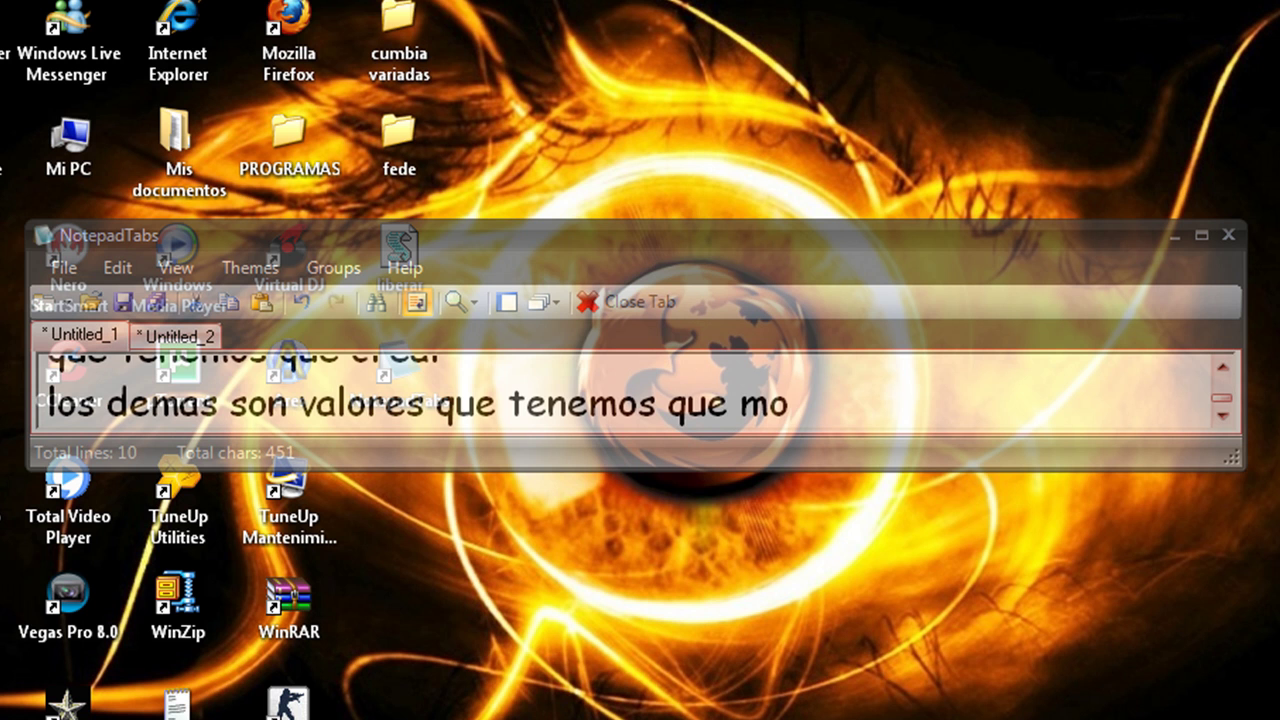
{"action": "type", "text": "dificar"}
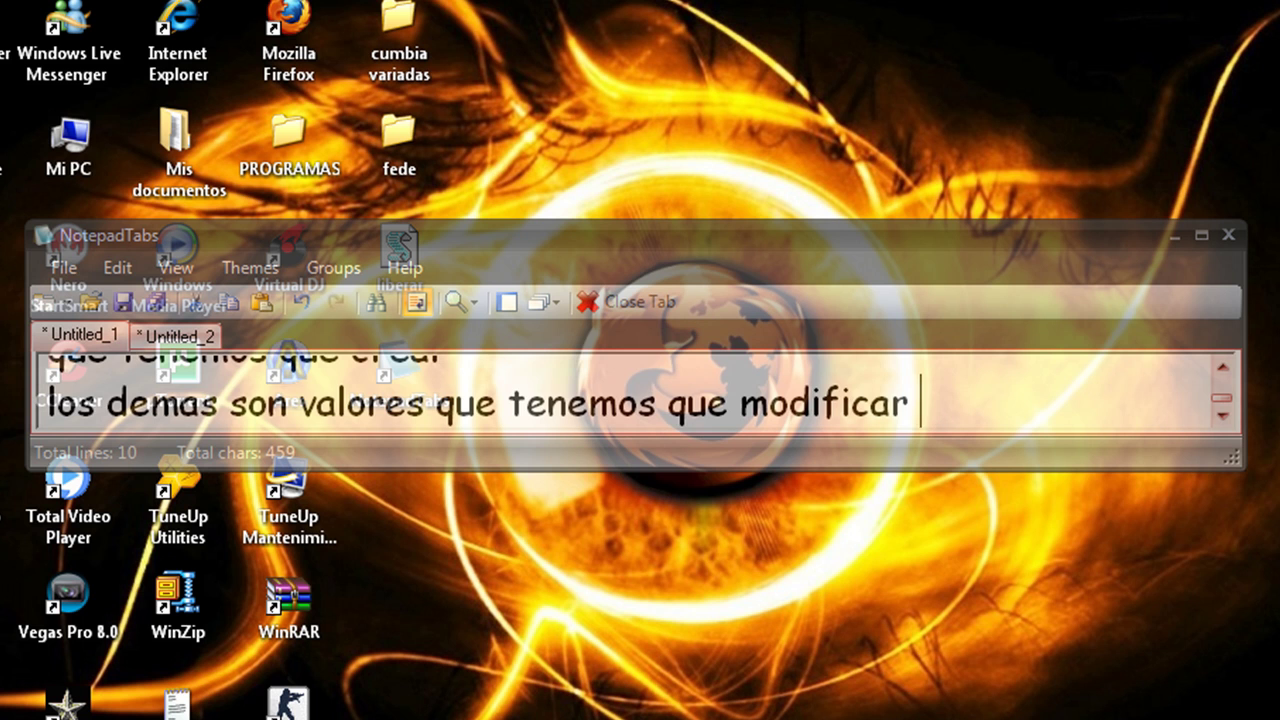
- Add the line "a ustedes se les vera asi un ejemplo" to the note
{"action": "key", "text": "Return"}
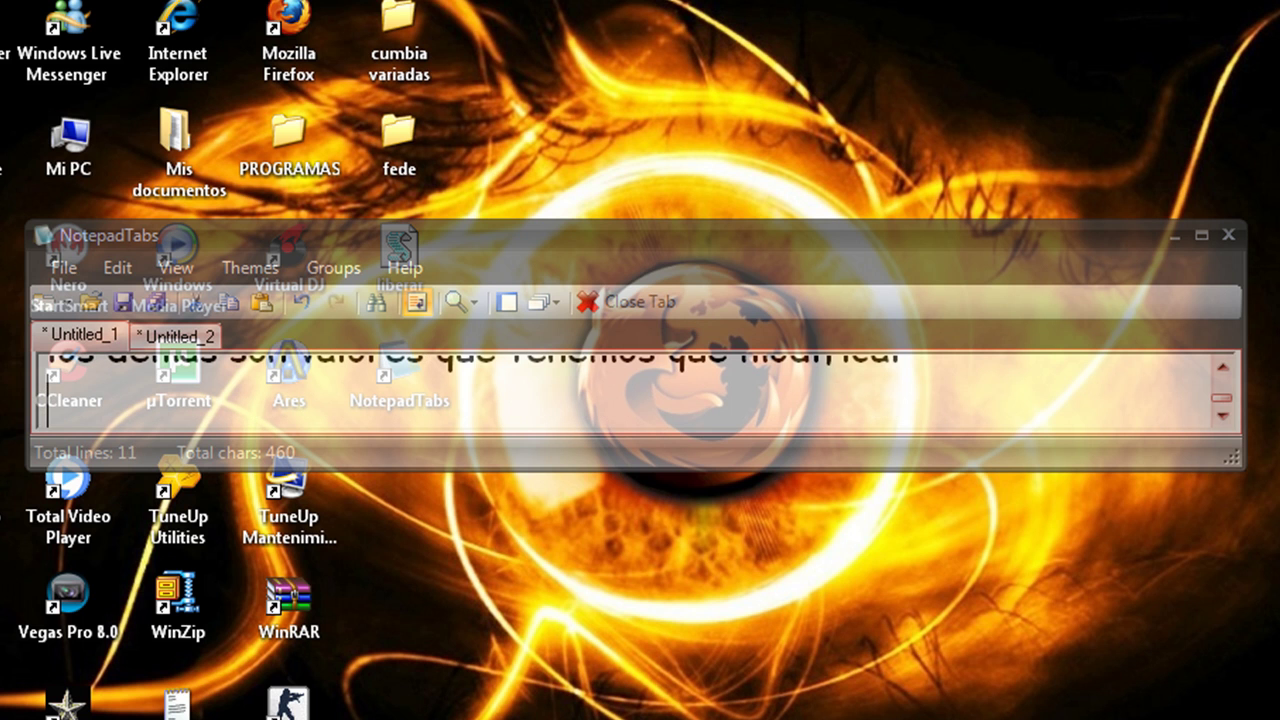
{"action": "type", "text": "a ustedes"}
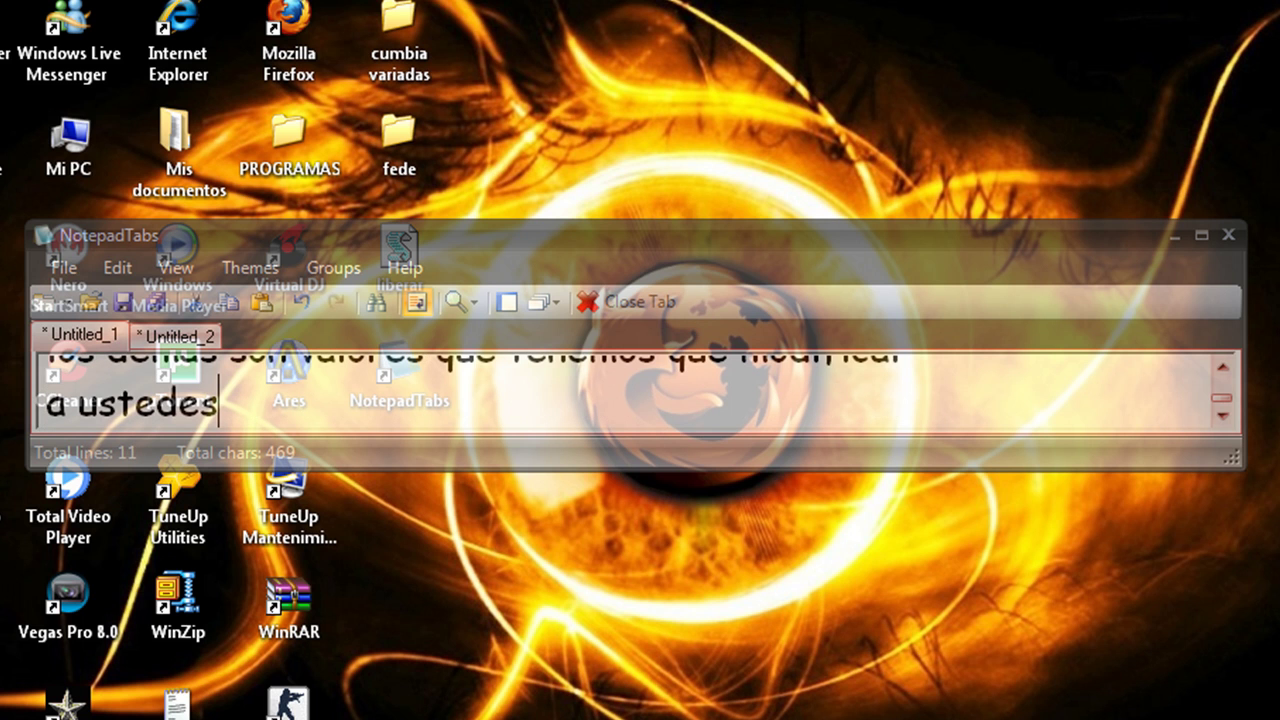
{"action": "type", "text": " se les v"}
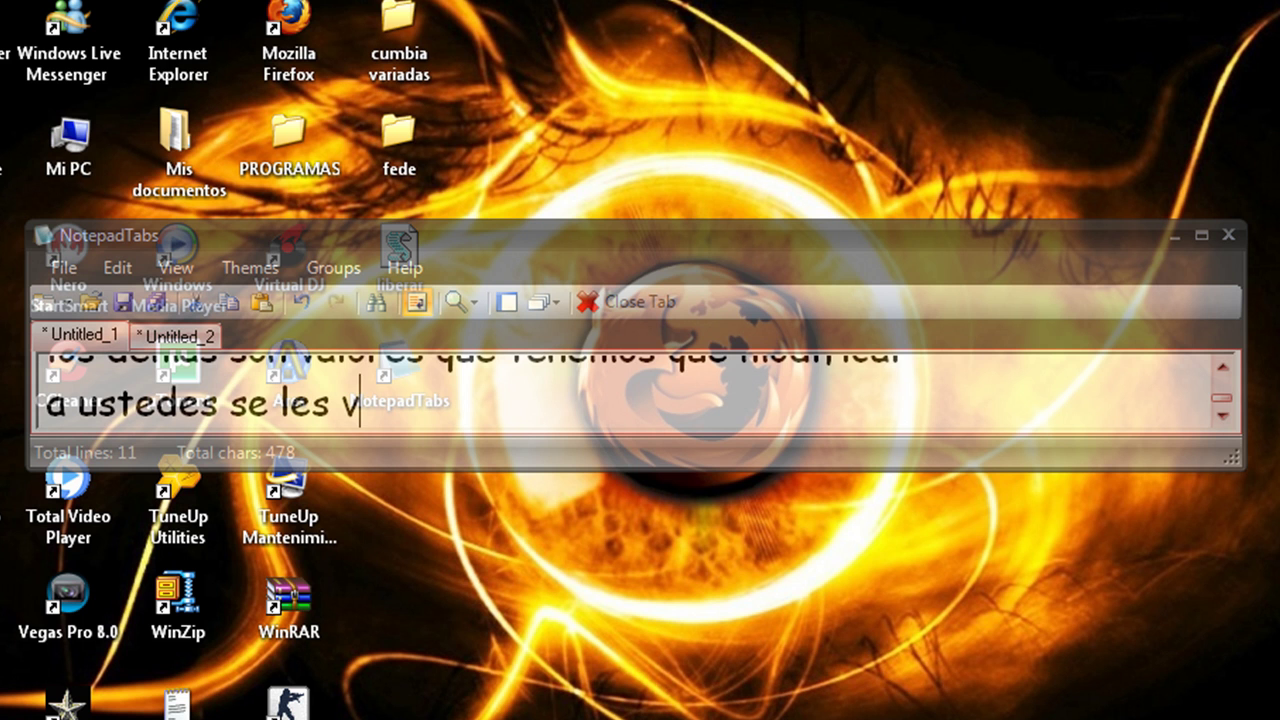
{"action": "type", "text": "era asi"}
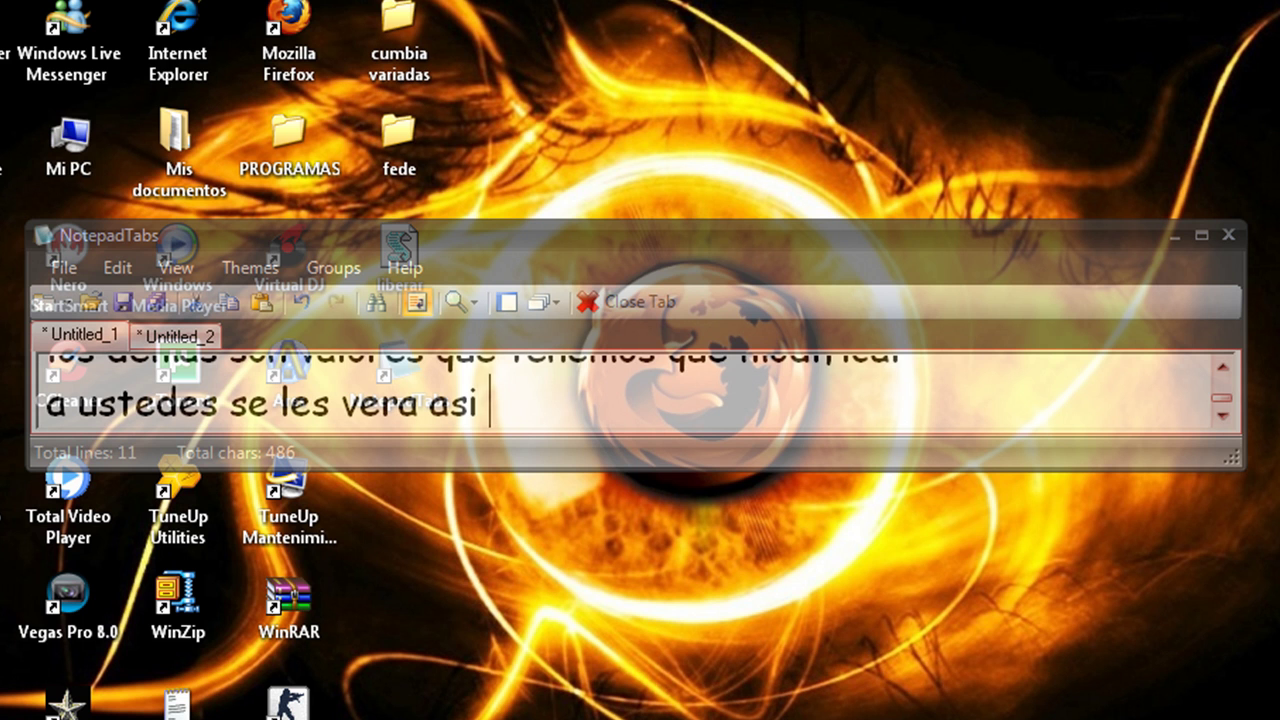
{"action": "type", "text": " un ejem"}
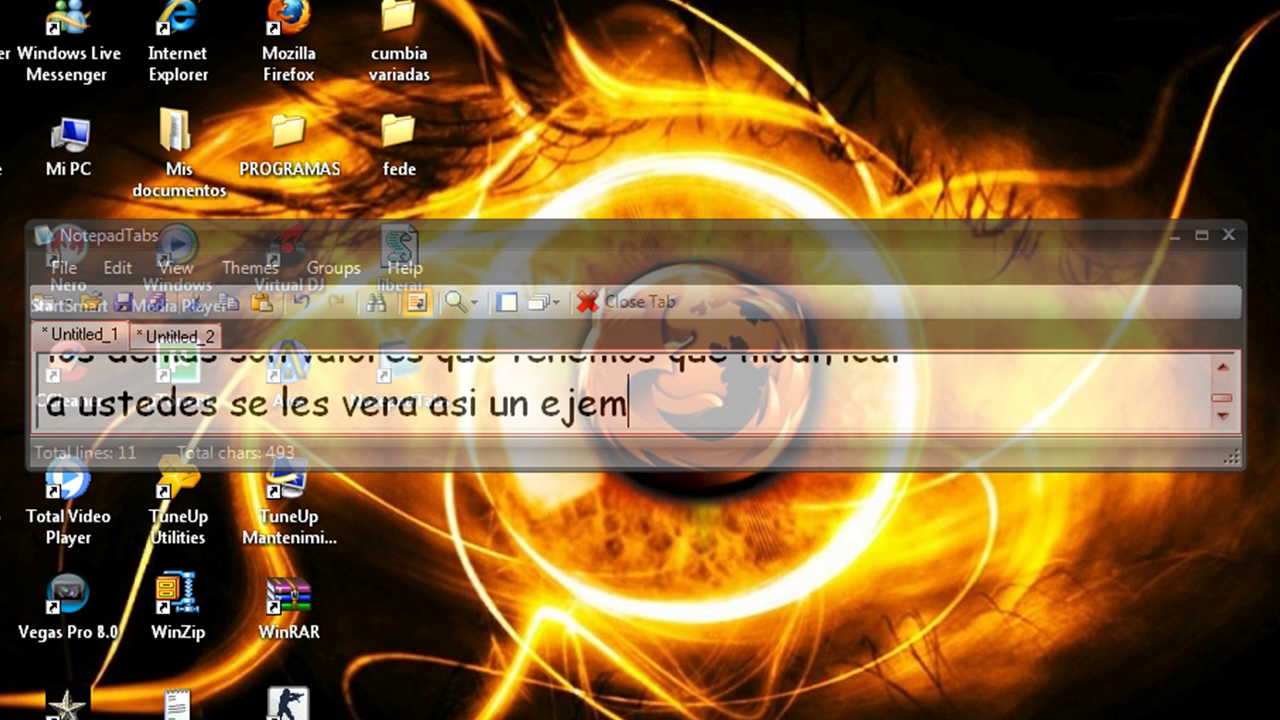
{"action": "type", "text": "plo"}
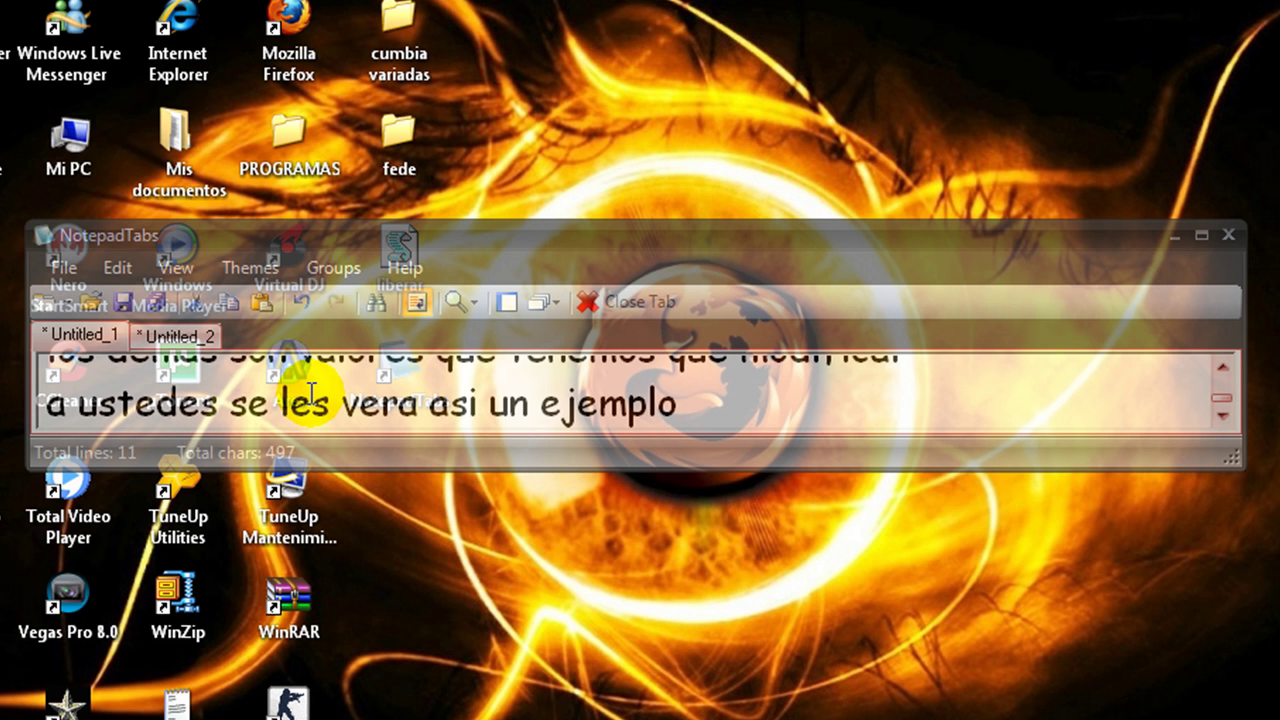
- In the Untitled_2 note, copy the preference name network.http.pipelining.maxrequests without its value
{"action": "left_click", "coordinate": [203, 336]}
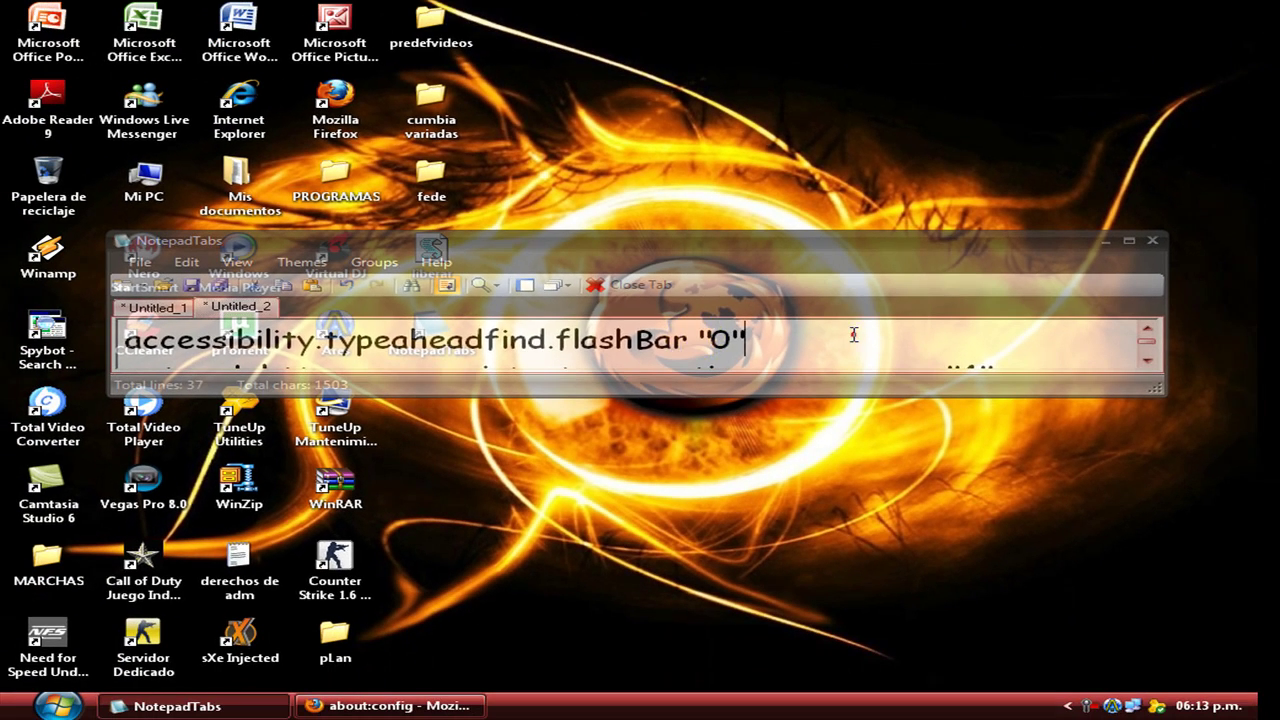
{"action": "left_click", "coordinate": [884, 376]}
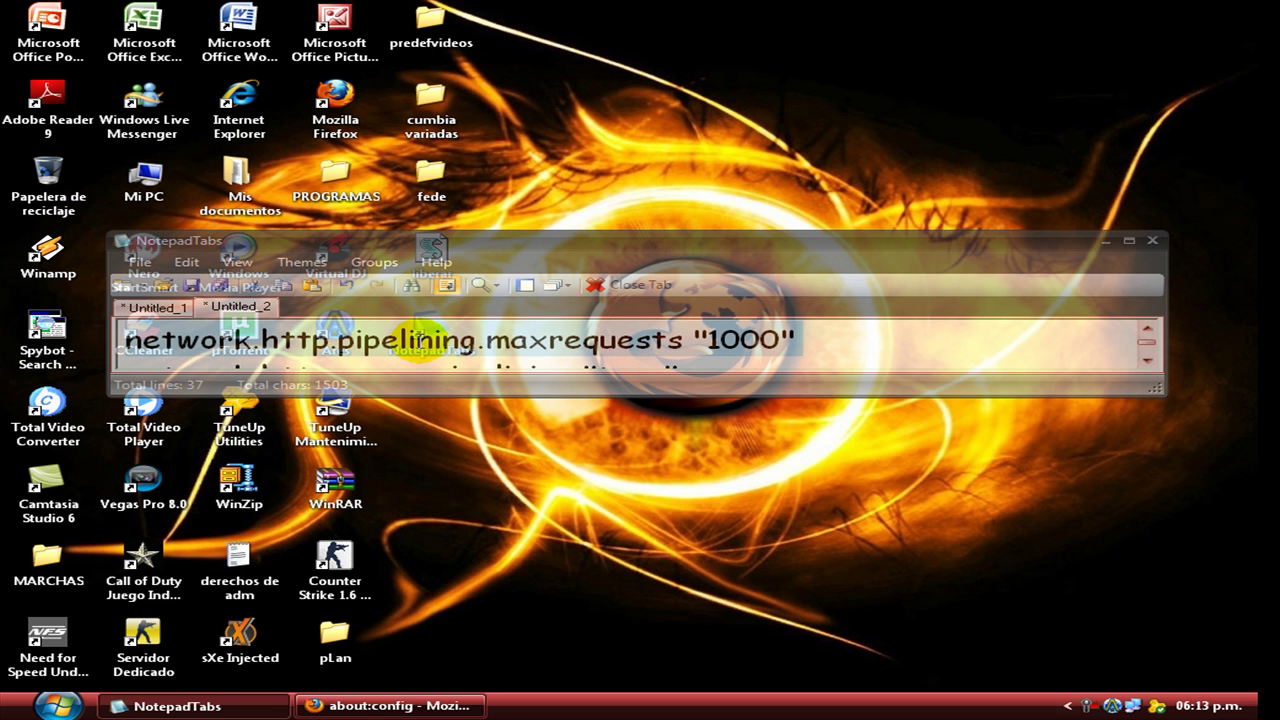
{"action": "left_click", "coordinate": [919, 331]}
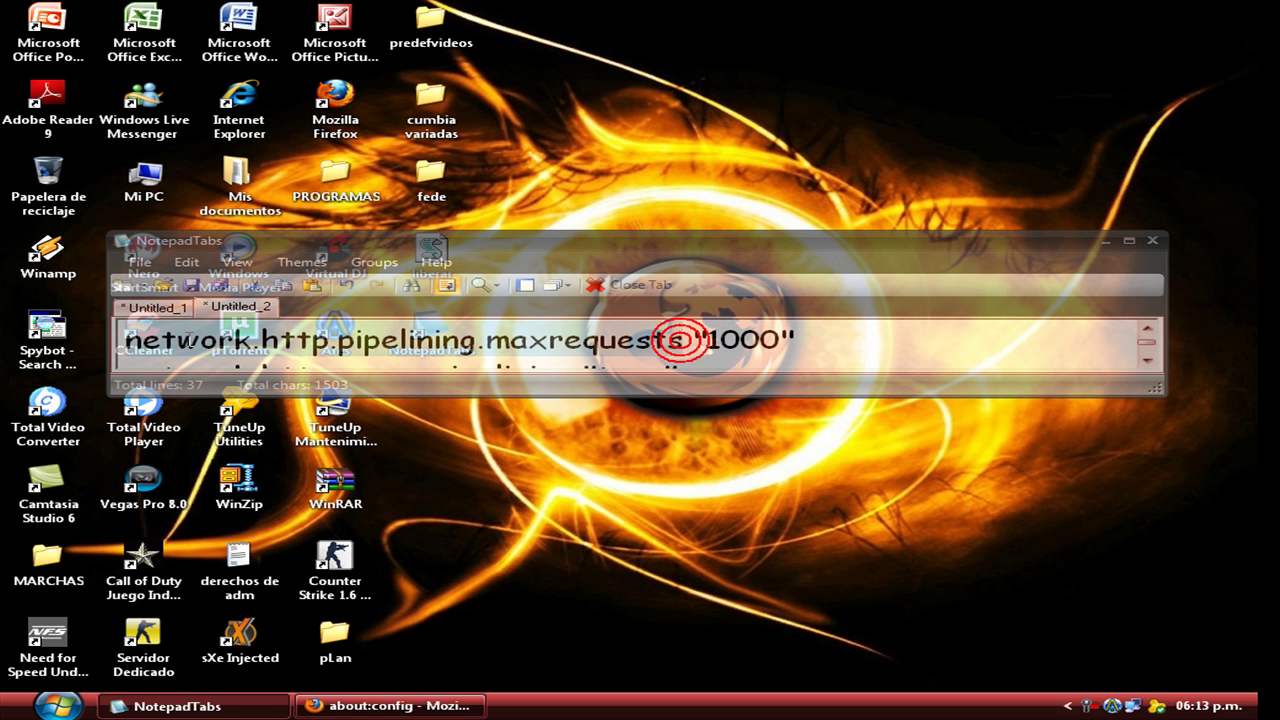
{"action": "right_click", "coordinate": [298, 342]}
{"action": "left_click", "coordinate": [355, 374]}
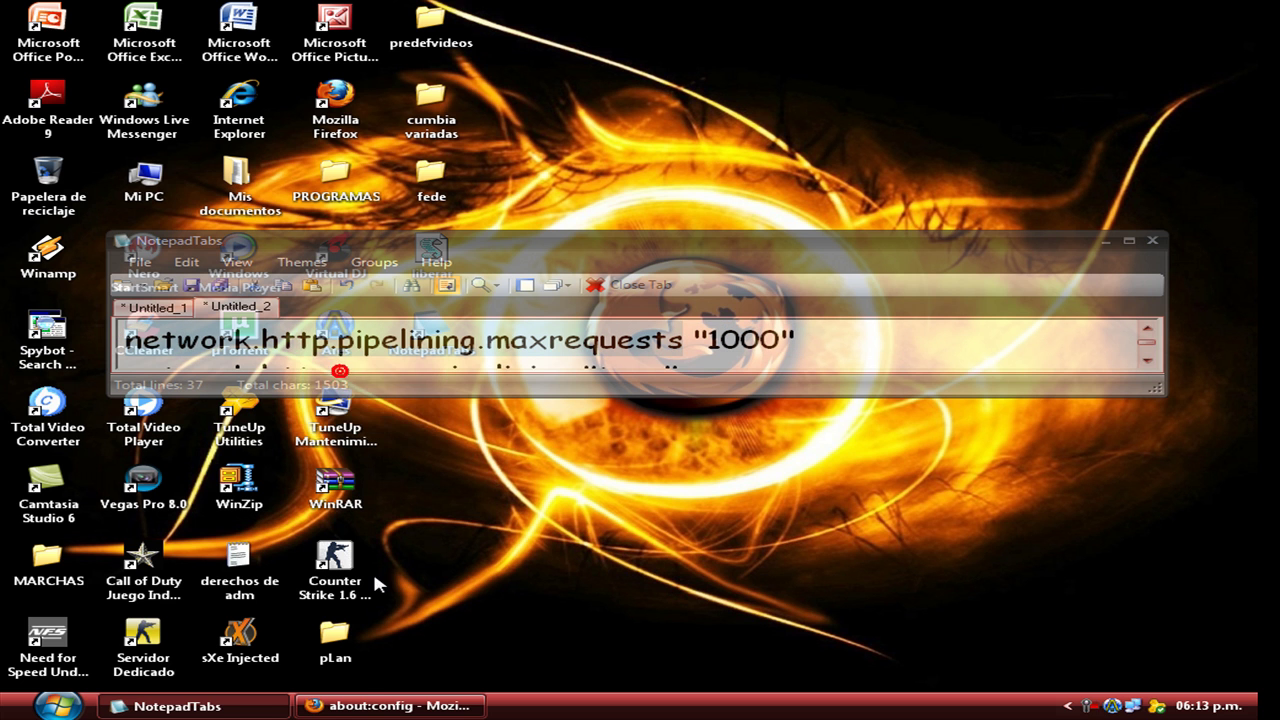
- Switch to Firefox and replace the about:config filter with the copied name network.http.pipelining.maxrequests
{"action": "left_click", "coordinate": [390, 706]}
{"action": "left_click", "coordinate": [397, 134]}
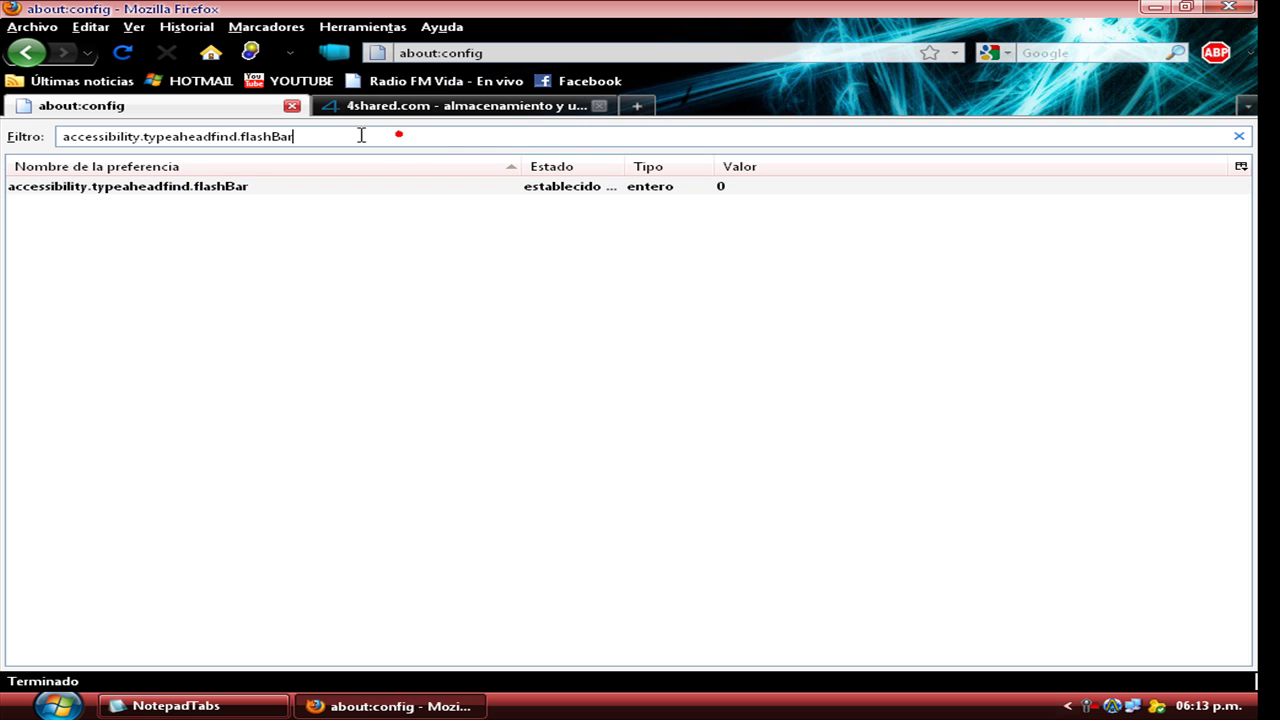
{"action": "key", "text": "ctrl+a"}
{"action": "right_click", "coordinate": [128, 133]}
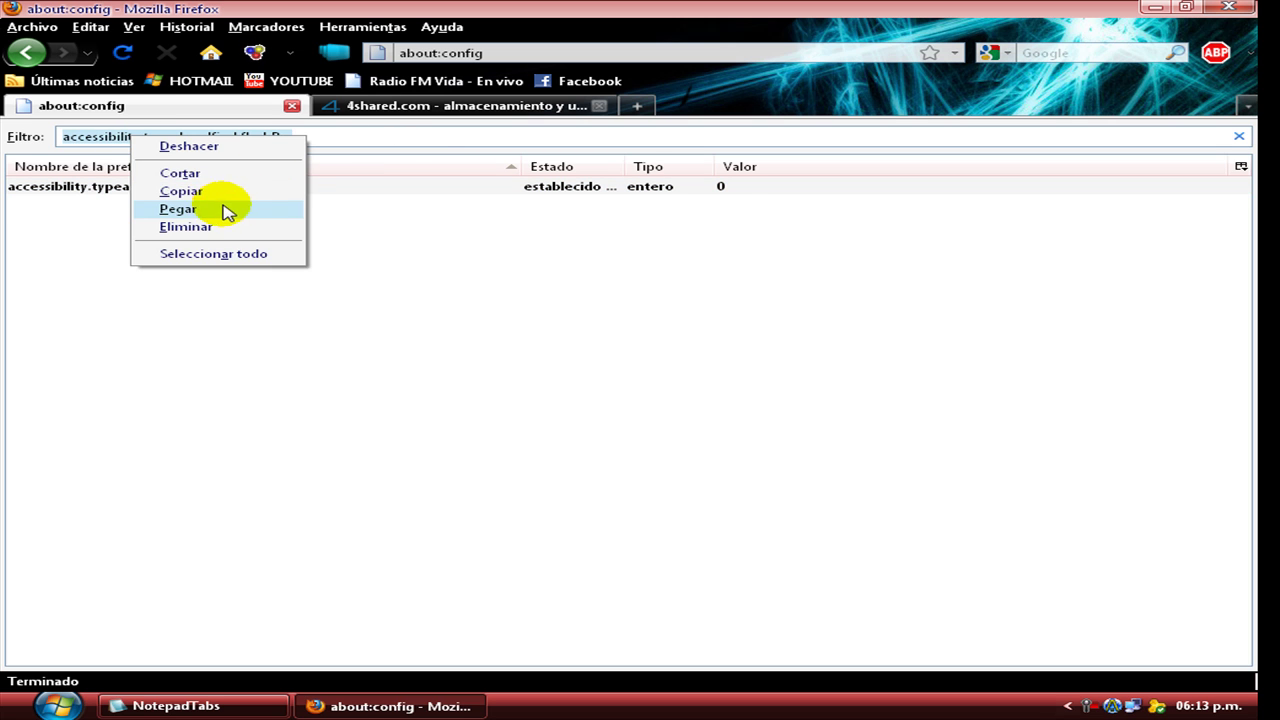
{"action": "left_click", "coordinate": [229, 209]}
- Reset the network.http.pipelining.maxrequests preference to its default value
{"action": "left_click", "coordinate": [519, 192]}
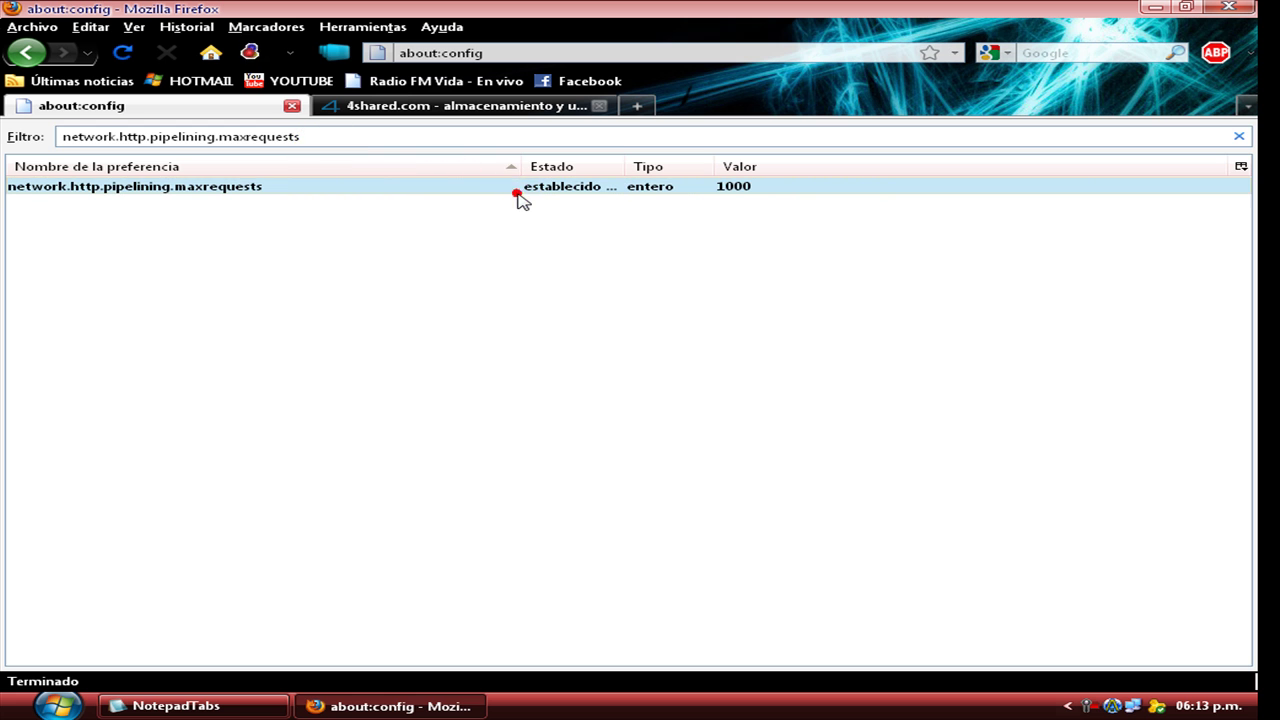
{"action": "right_click", "coordinate": [513, 195]}
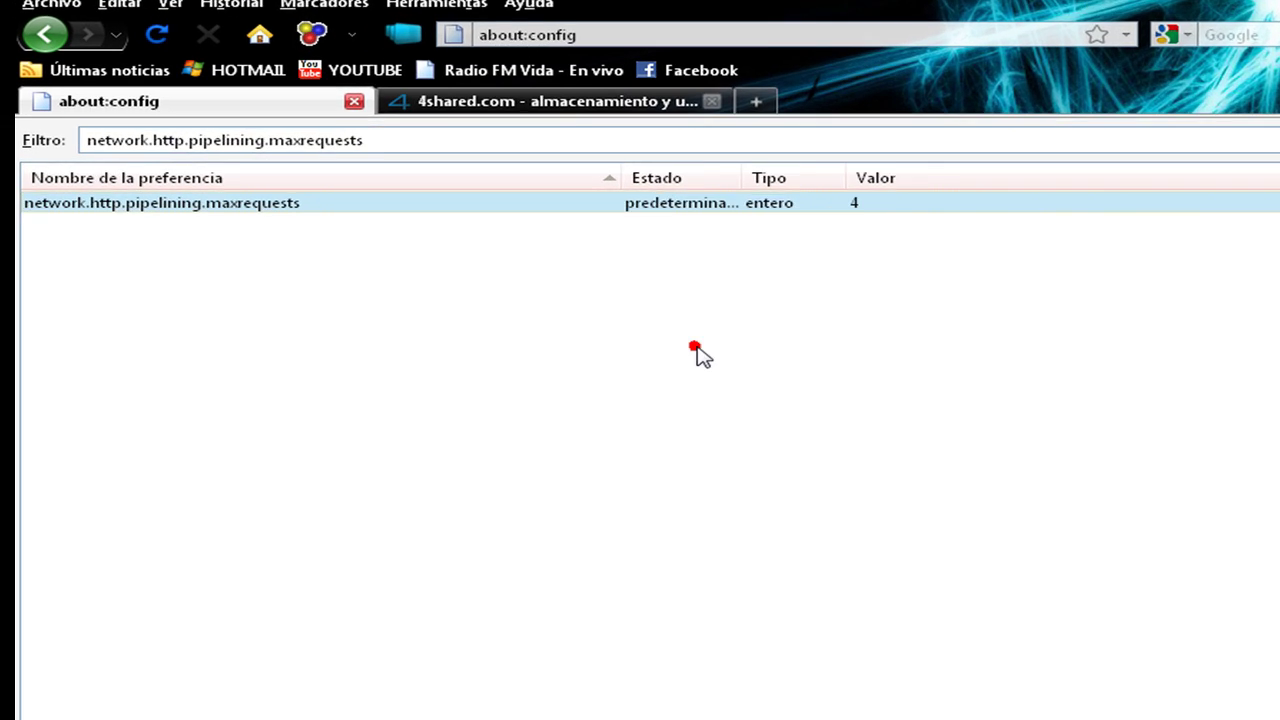
{"action": "left_click", "coordinate": [575, 300]}
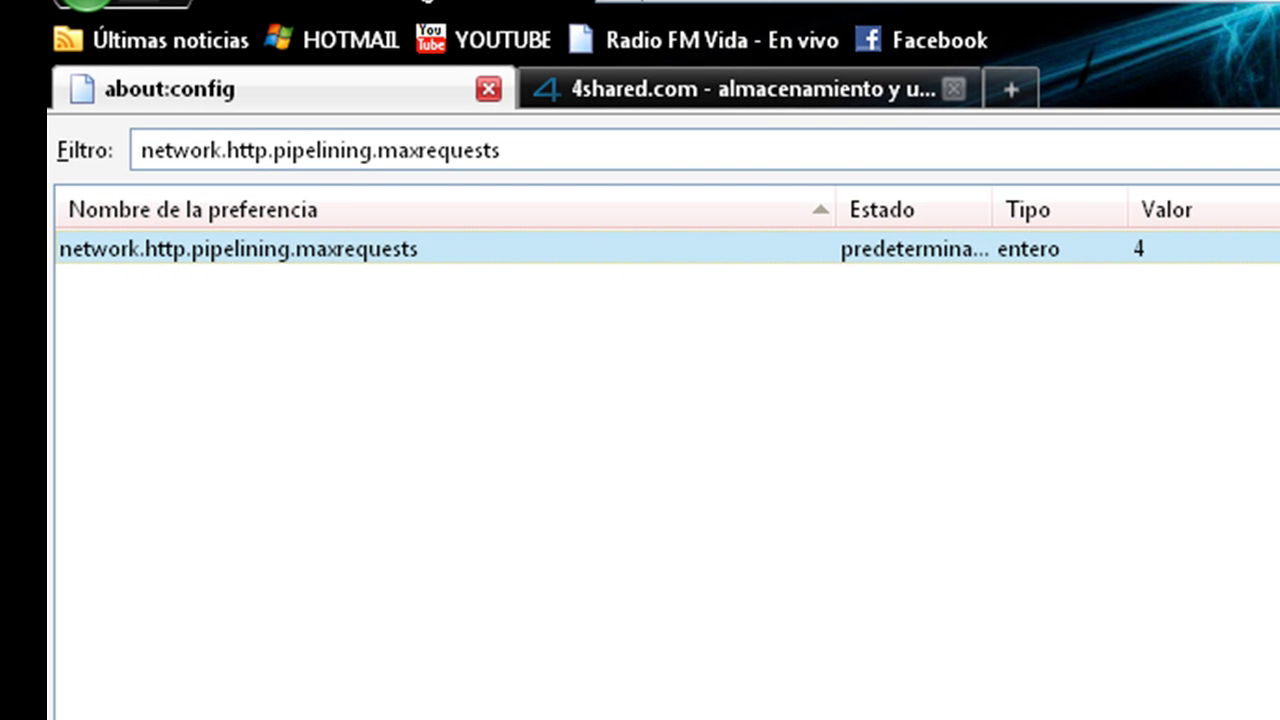
- Switch to NotepadTabs and add the line "asi se les vera y lo modificaremos" to the Untitled_1 note
{"action": "key", "text": "alt+Tab"}
{"action": "left_click", "coordinate": [285, 489]}
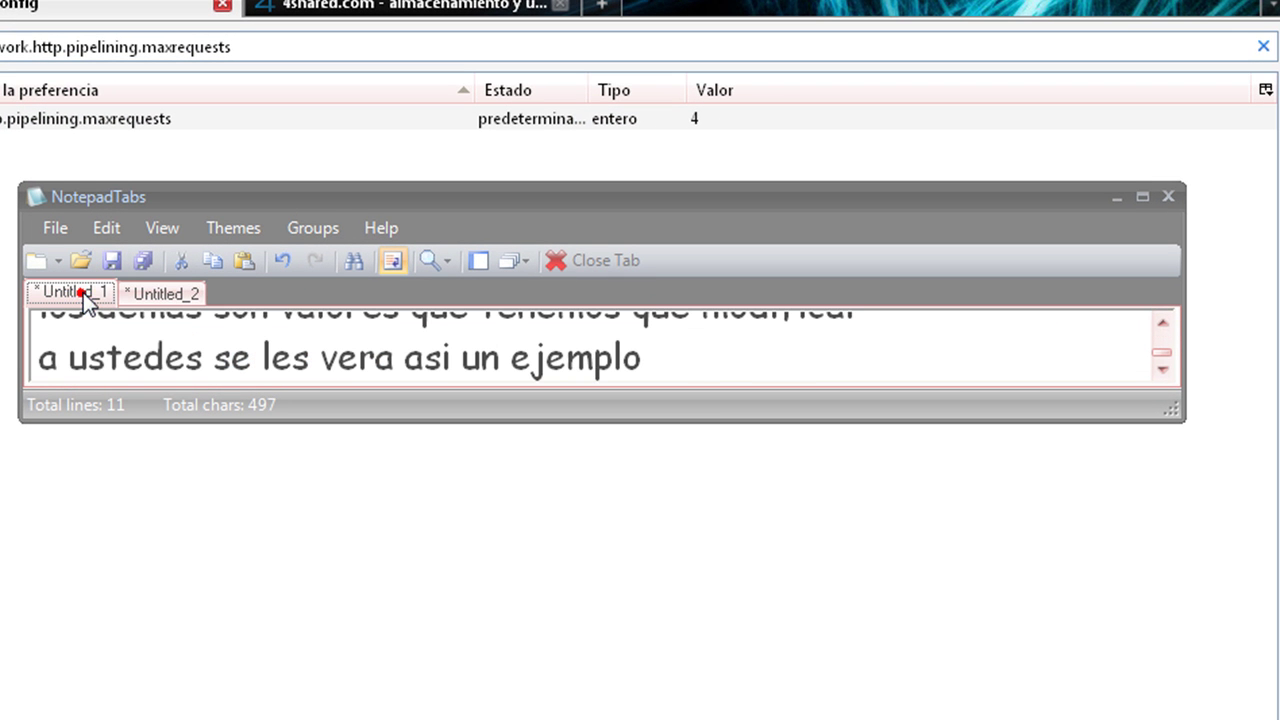
{"action": "key", "text": "Return"}
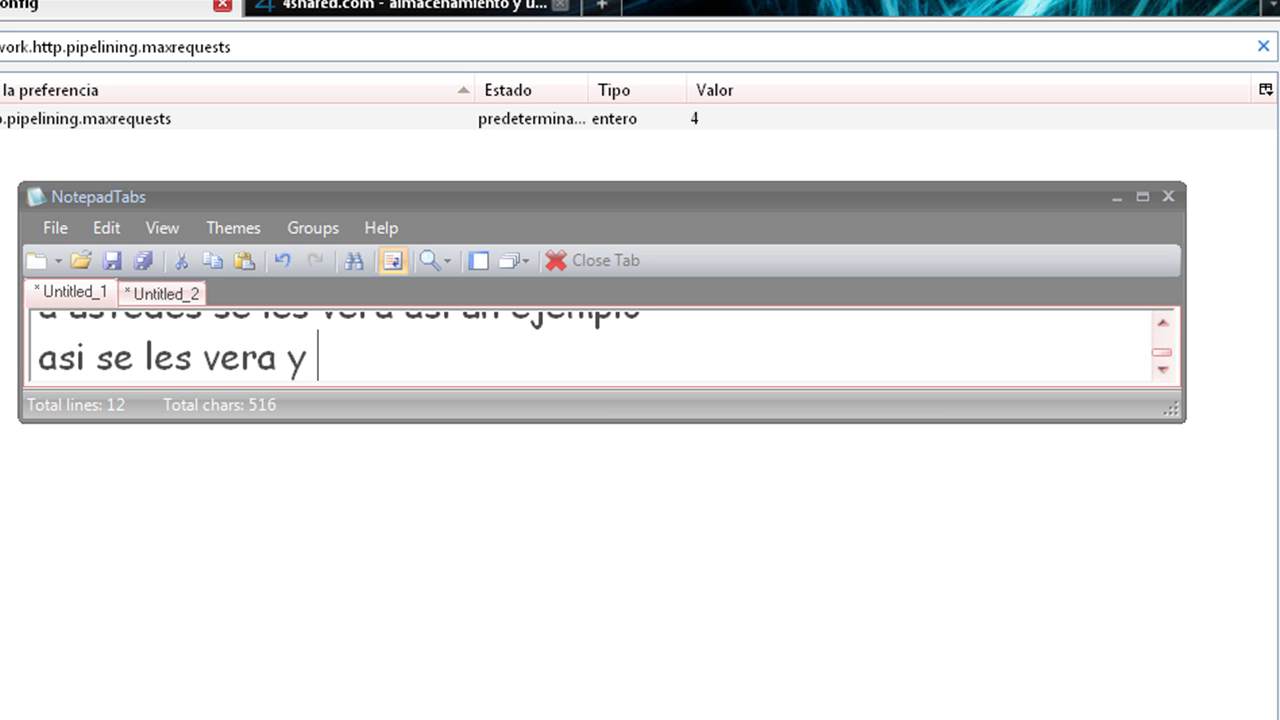
{"action": "type", "text": "ficaremos"}
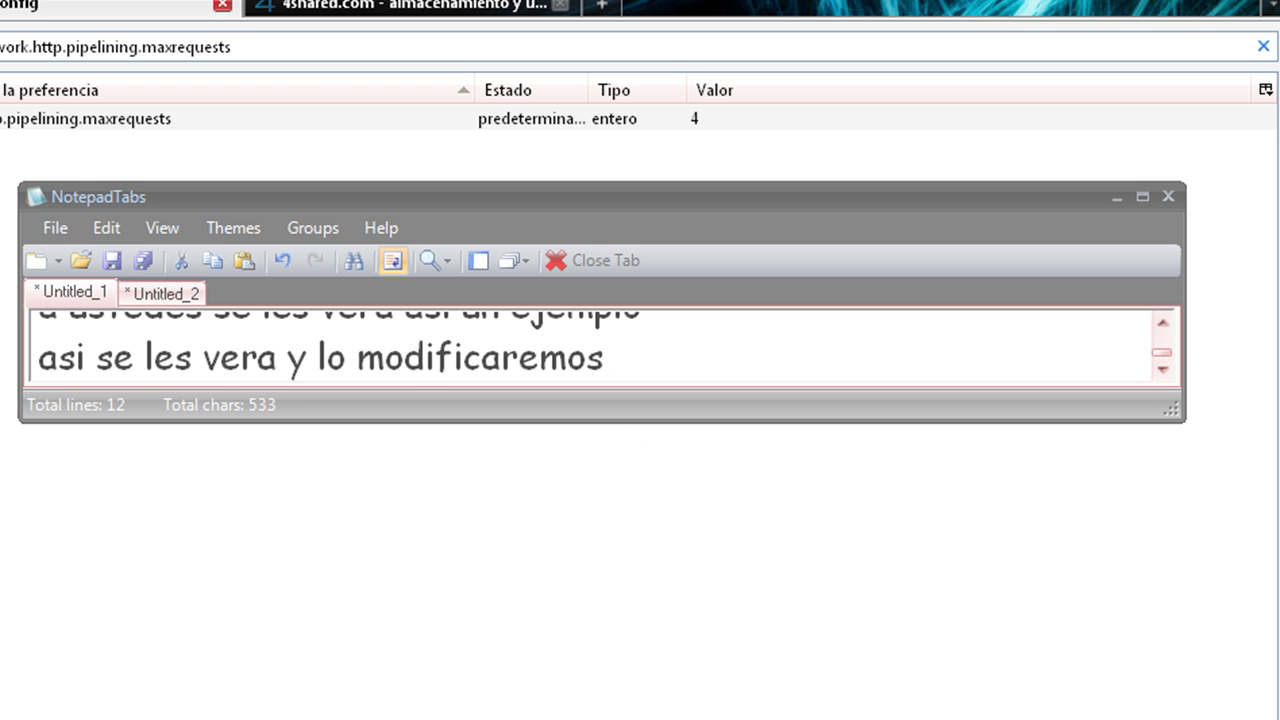
- Back in Firefox, set the network.http.pipelining.maxrequests preference to 1000 and save it
{"action": "key", "text": "alt+Tab"}
{"action": "right_click", "coordinate": [394, 121]}
{"action": "left_click", "coordinate": [403, 168]}
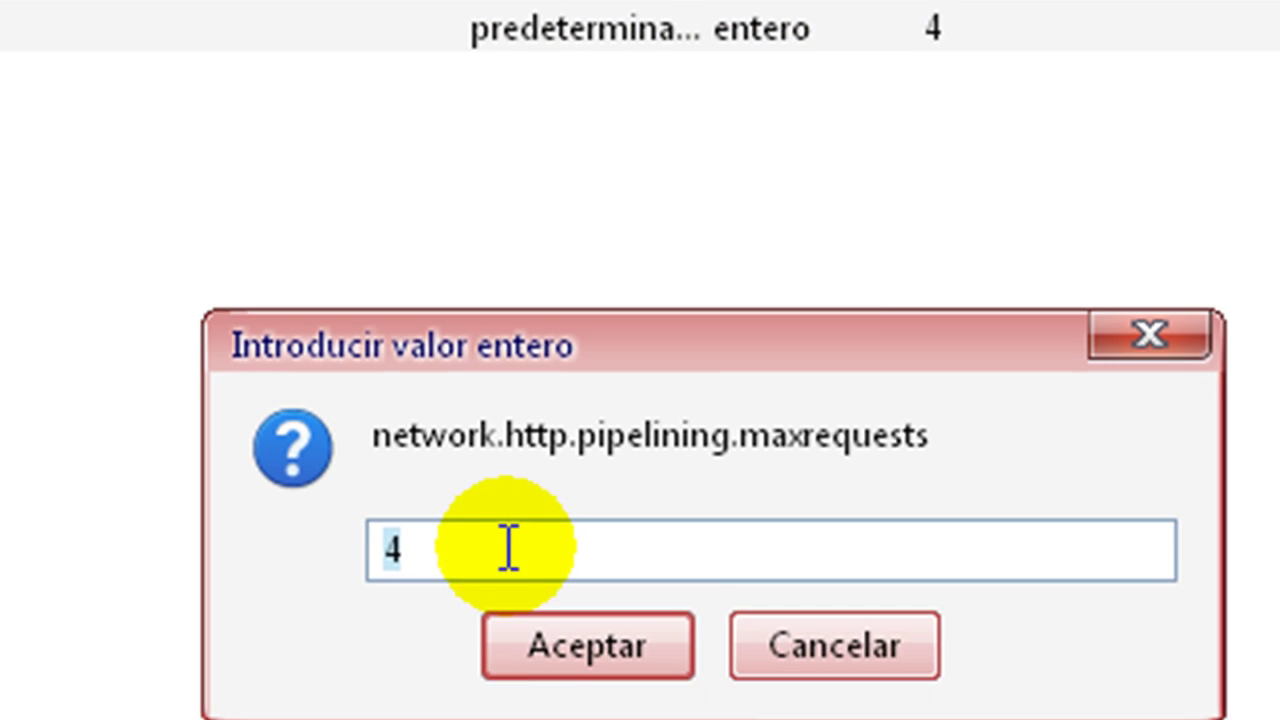
{"action": "left_click", "coordinate": [507, 685]}
{"action": "key", "text": "BackSpace"}
{"action": "type", "text": "1000"}
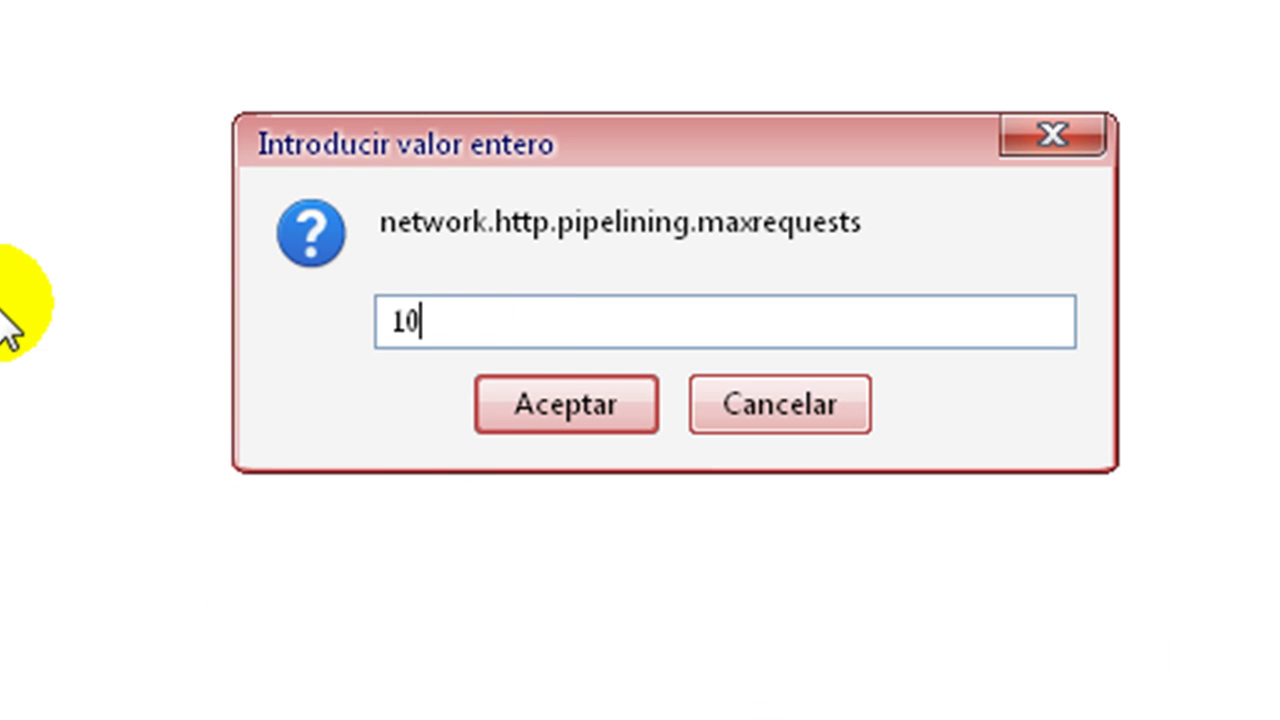
{"action": "left_click", "coordinate": [510, 408]}
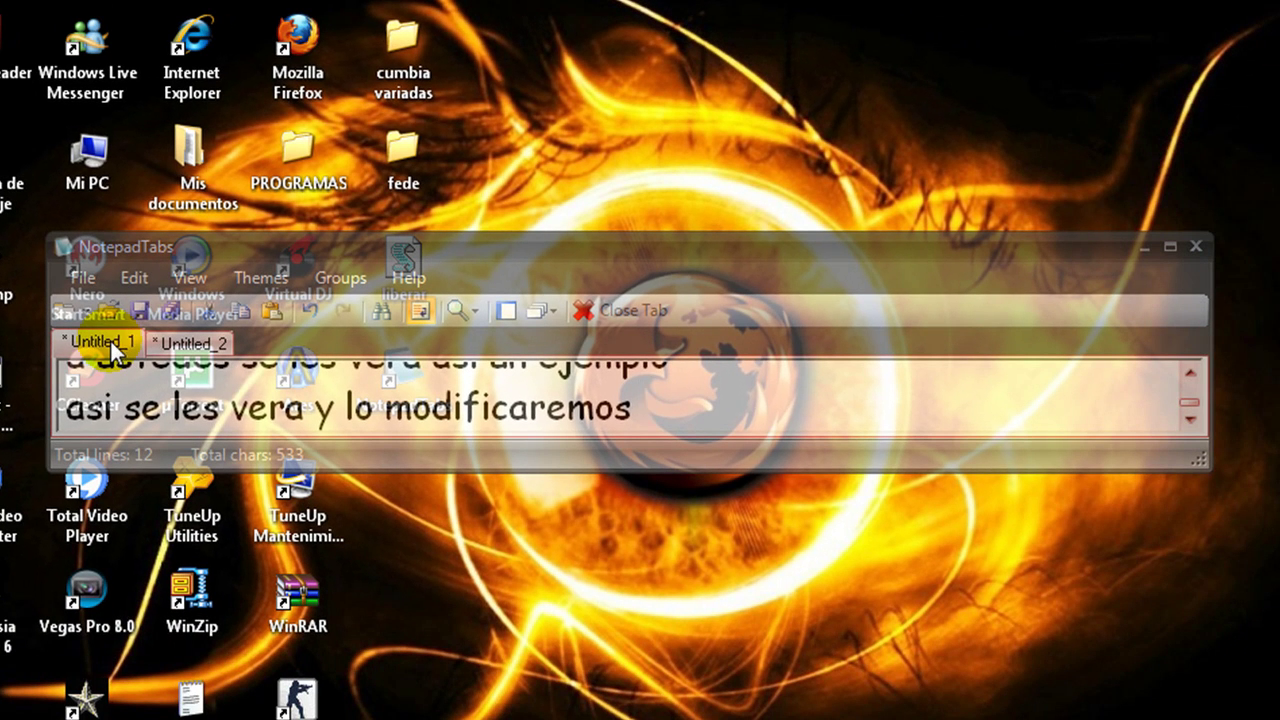
- Switch to NotepadTabs and add to Untitled_1 the lines "por alguna razon si quieren volver a los valores originales solo" and "le dan a restablecer"
{"action": "left_click", "coordinate": [764, 402]}
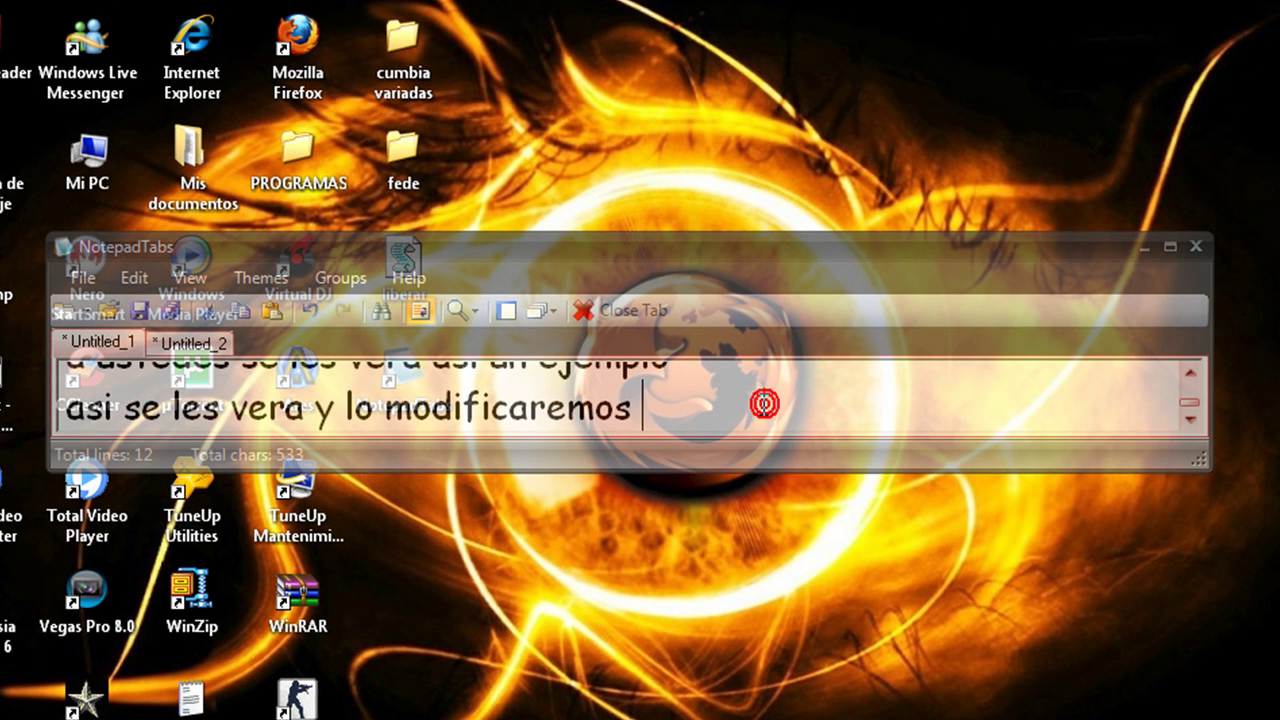
{"action": "key", "text": "Return"}
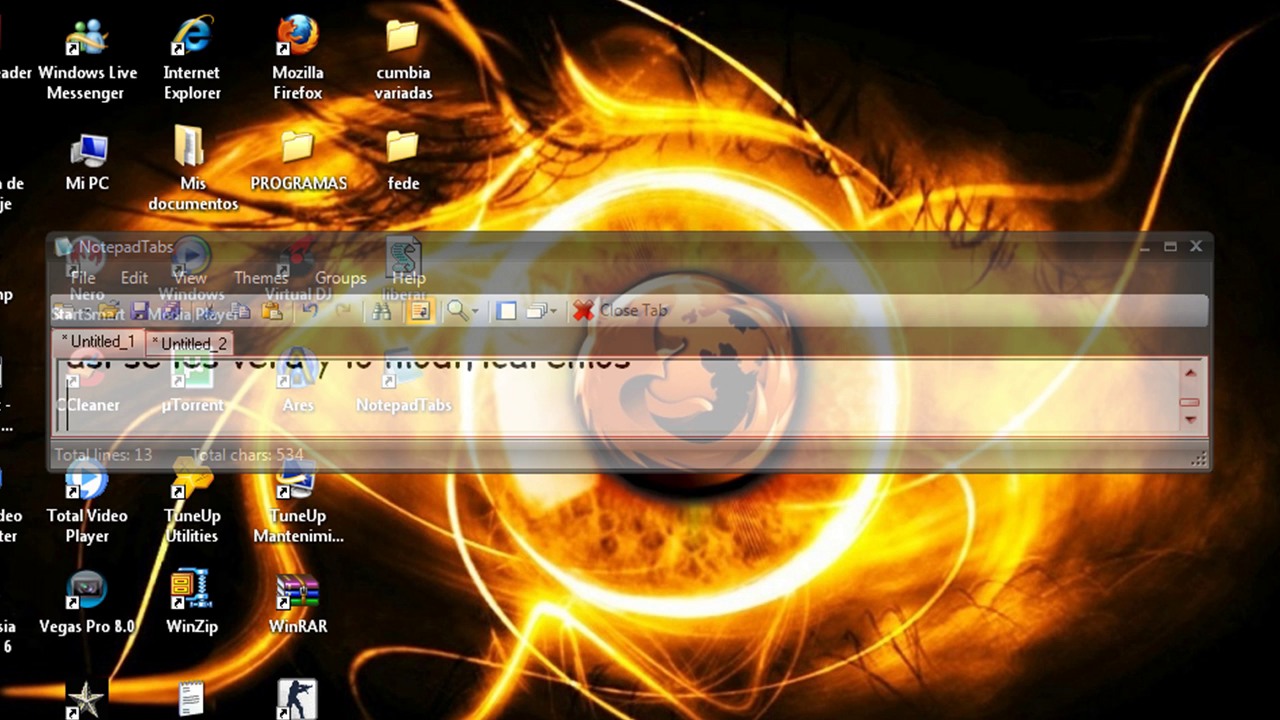
{"action": "type", "text": "por alguna razon si quieren "}
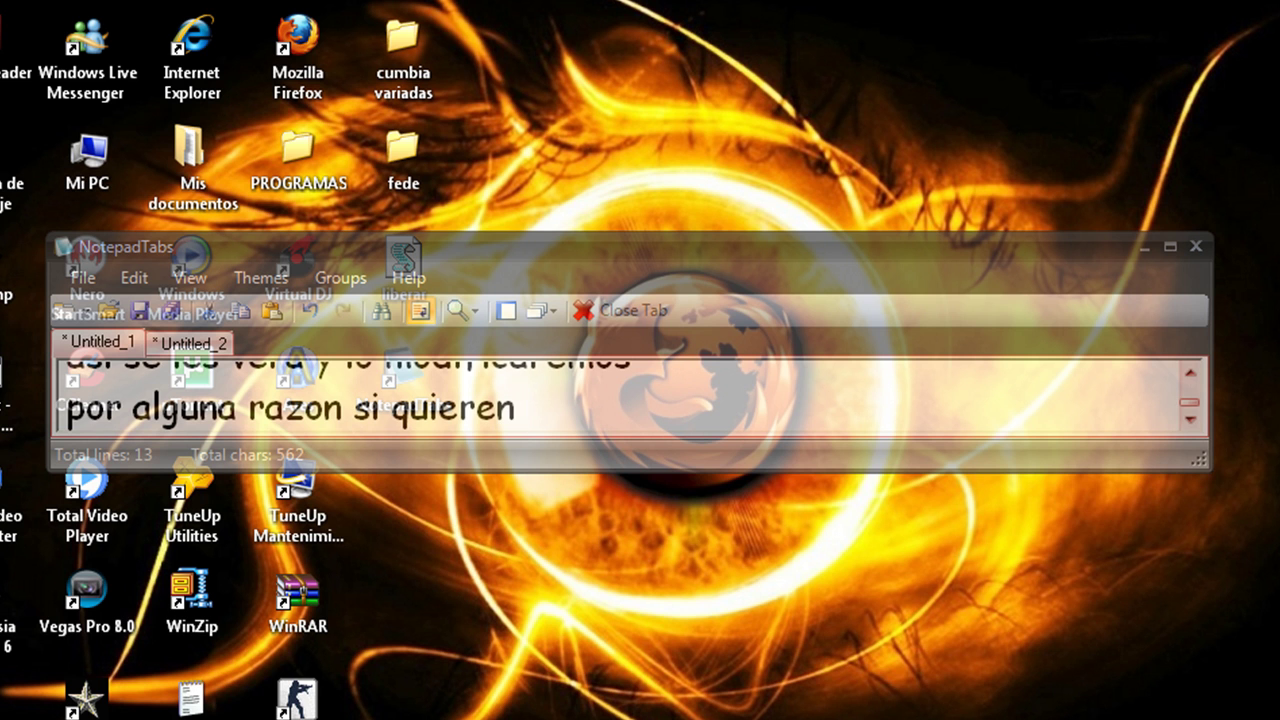
{"action": "type", "text": "volve"}
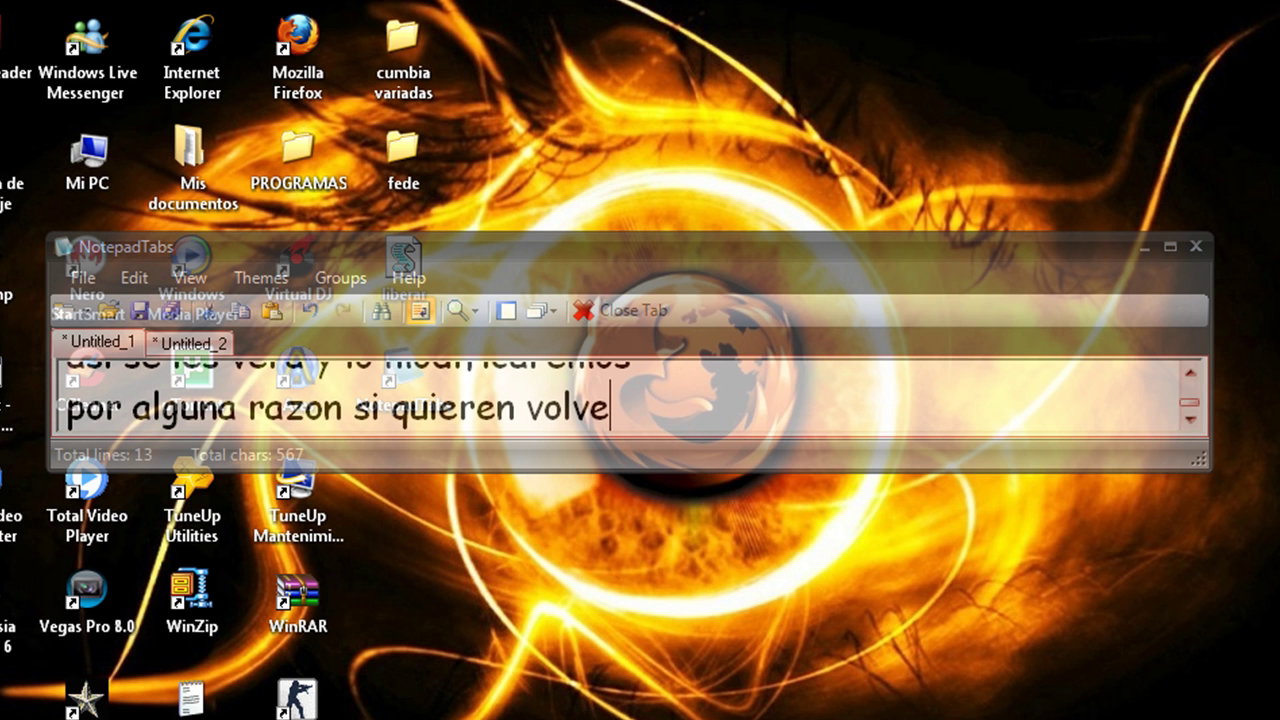
{"action": "type", "text": "r a los valore"}
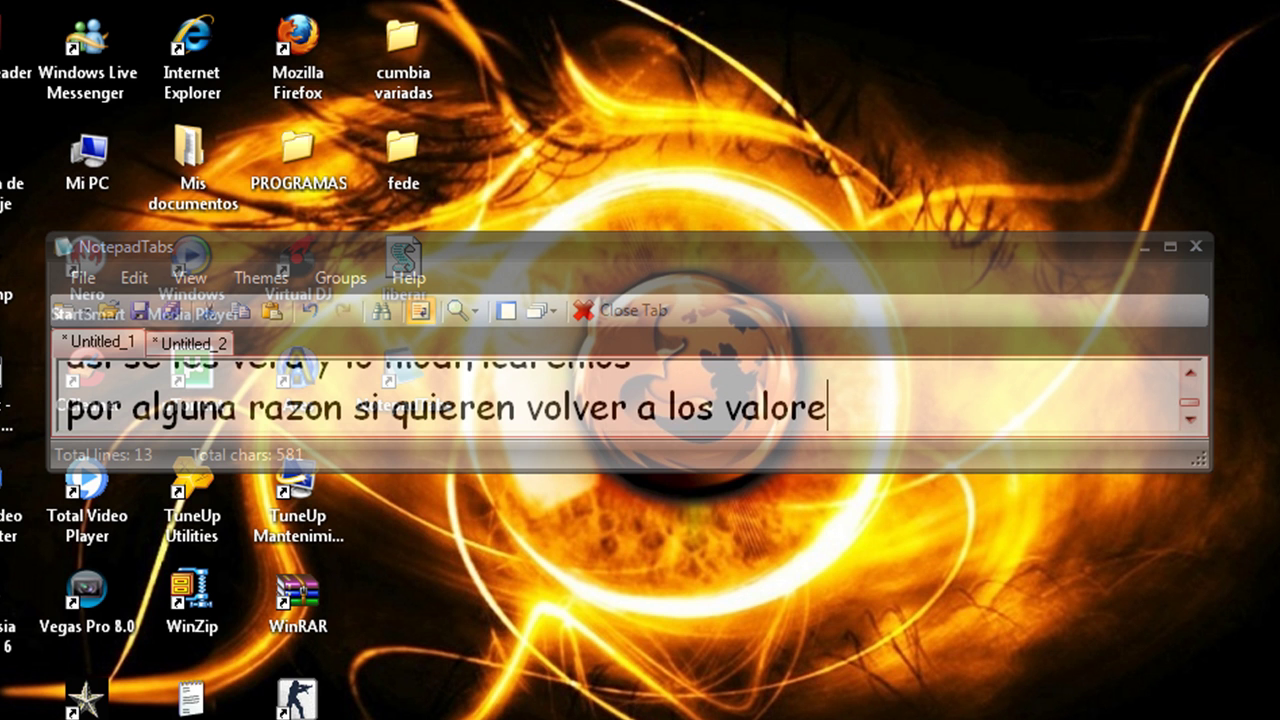
{"action": "type", "text": "s origin"}
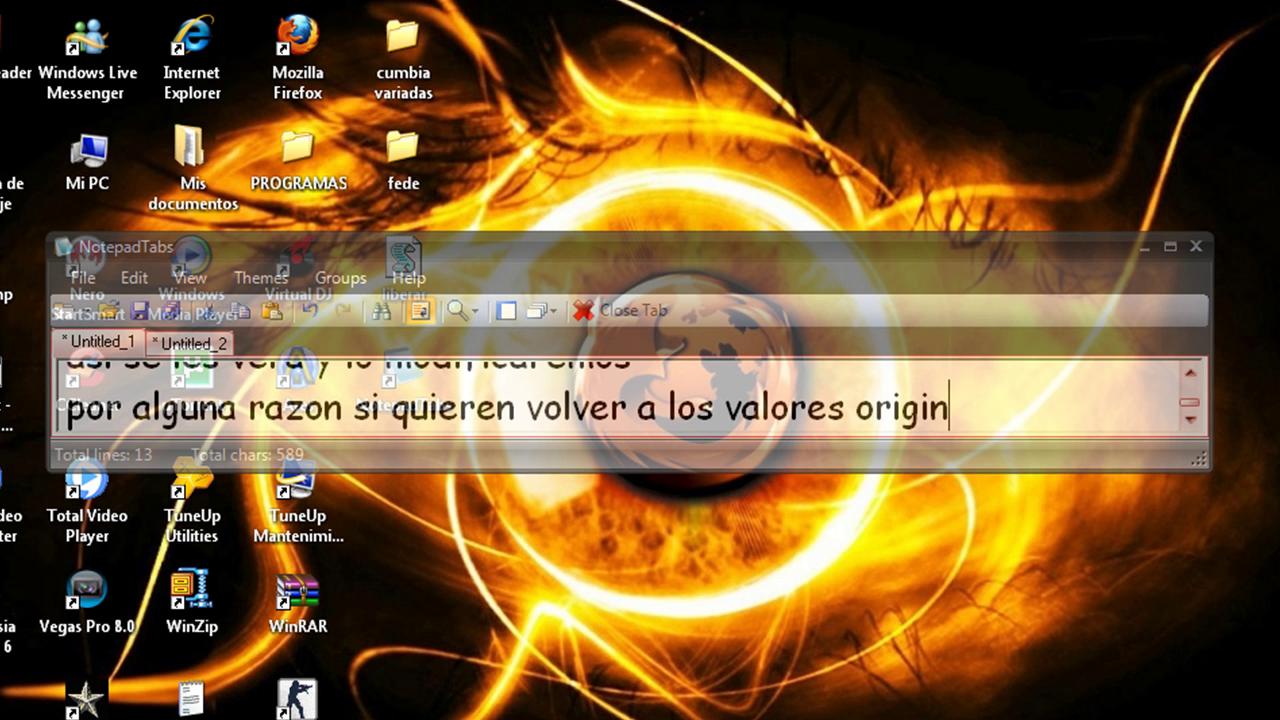
{"action": "type", "text": "ales solo"}
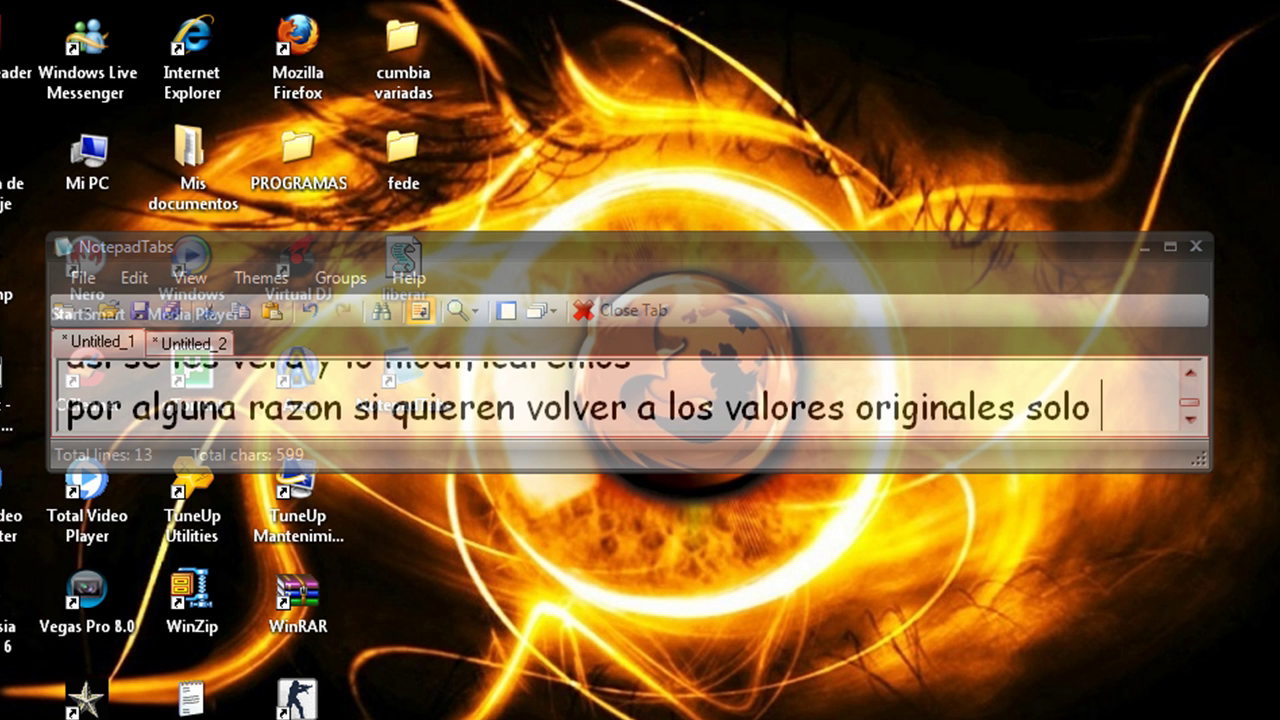
{"action": "key", "text": "Return"}
{"action": "type", "text": "le dan a rest"}
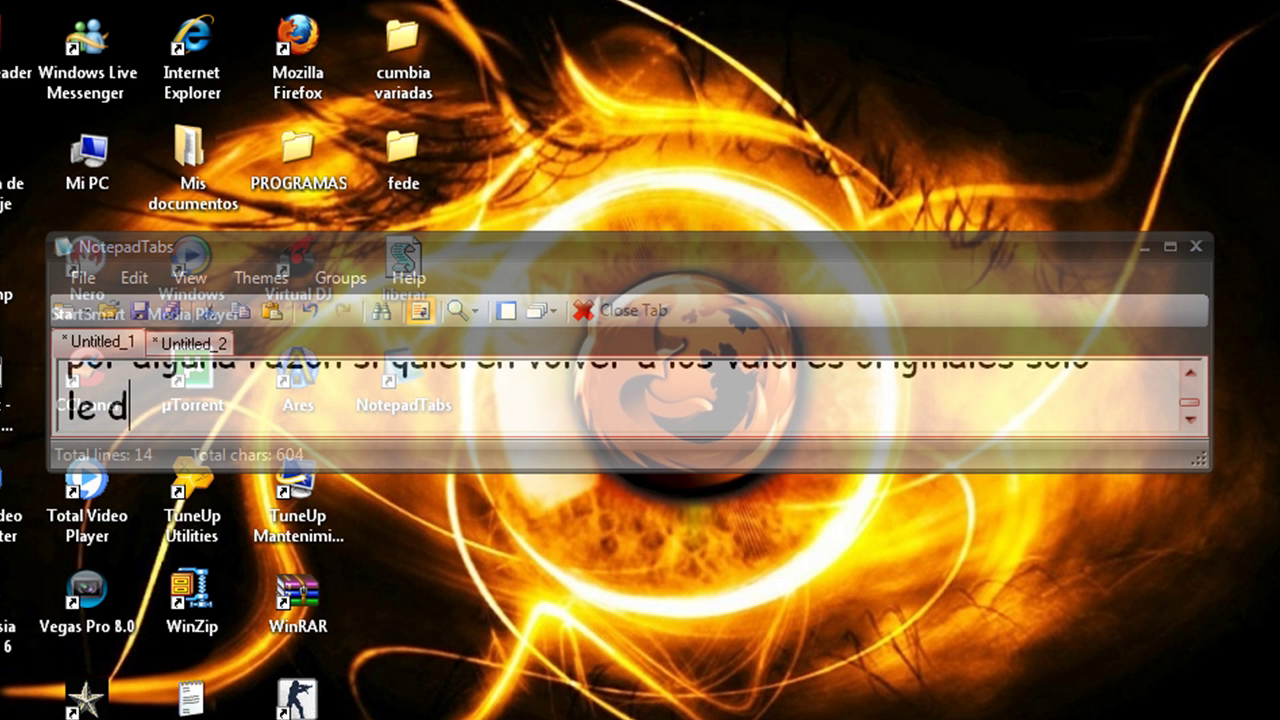
{"action": "type", "text": "ablecer"}
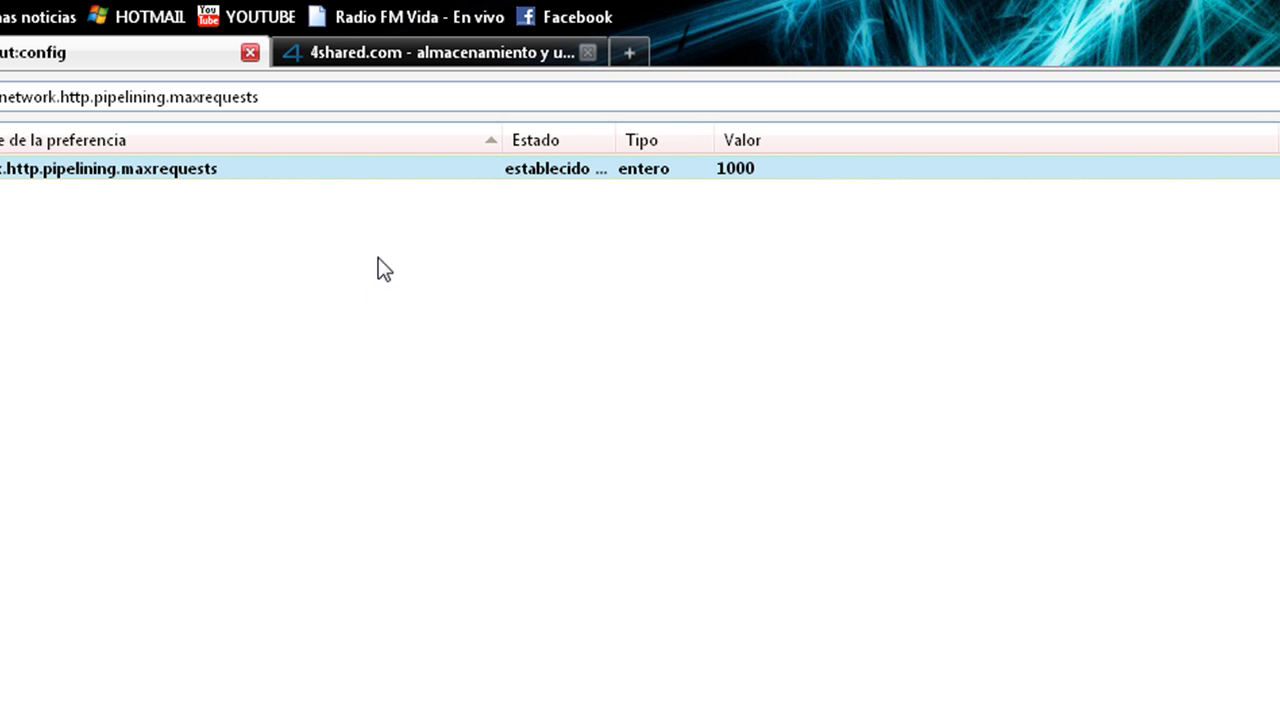
- Switch to Firefox and reset the network.http.pipelining.maxrequests preference to its default value
{"action": "right_click", "coordinate": [450, 170]}
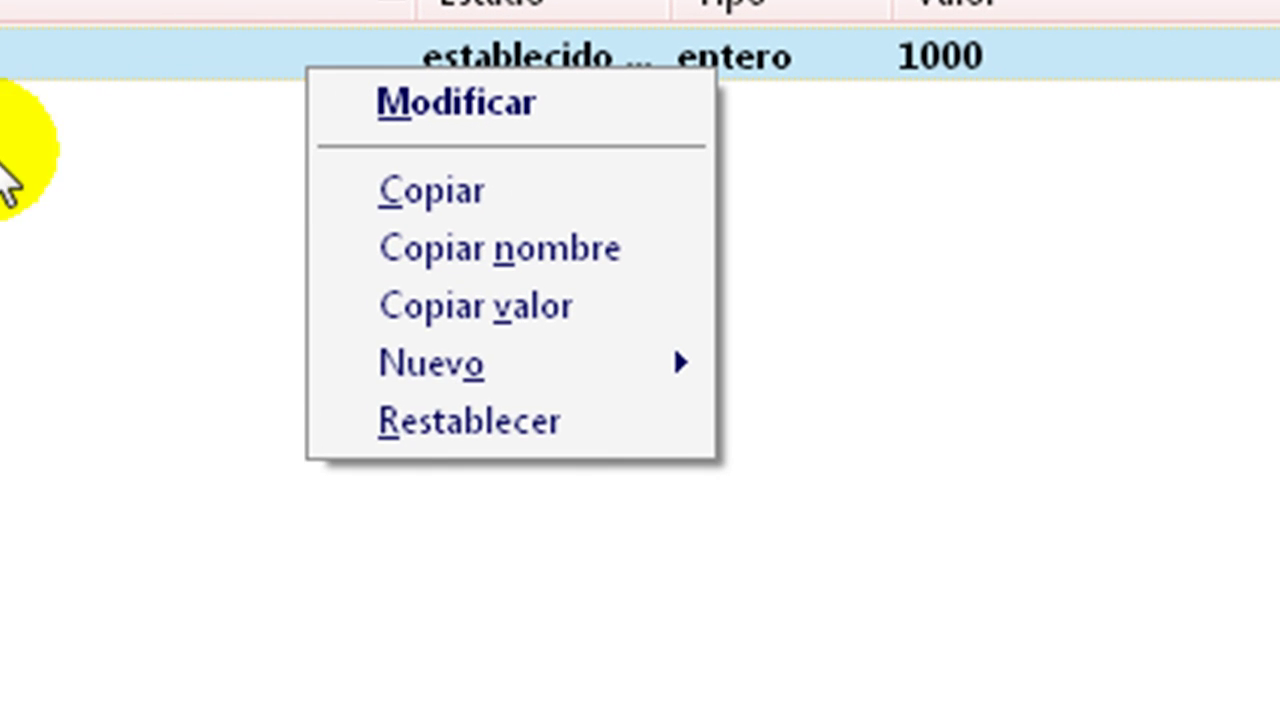
{"action": "left_click", "coordinate": [514, 428]}
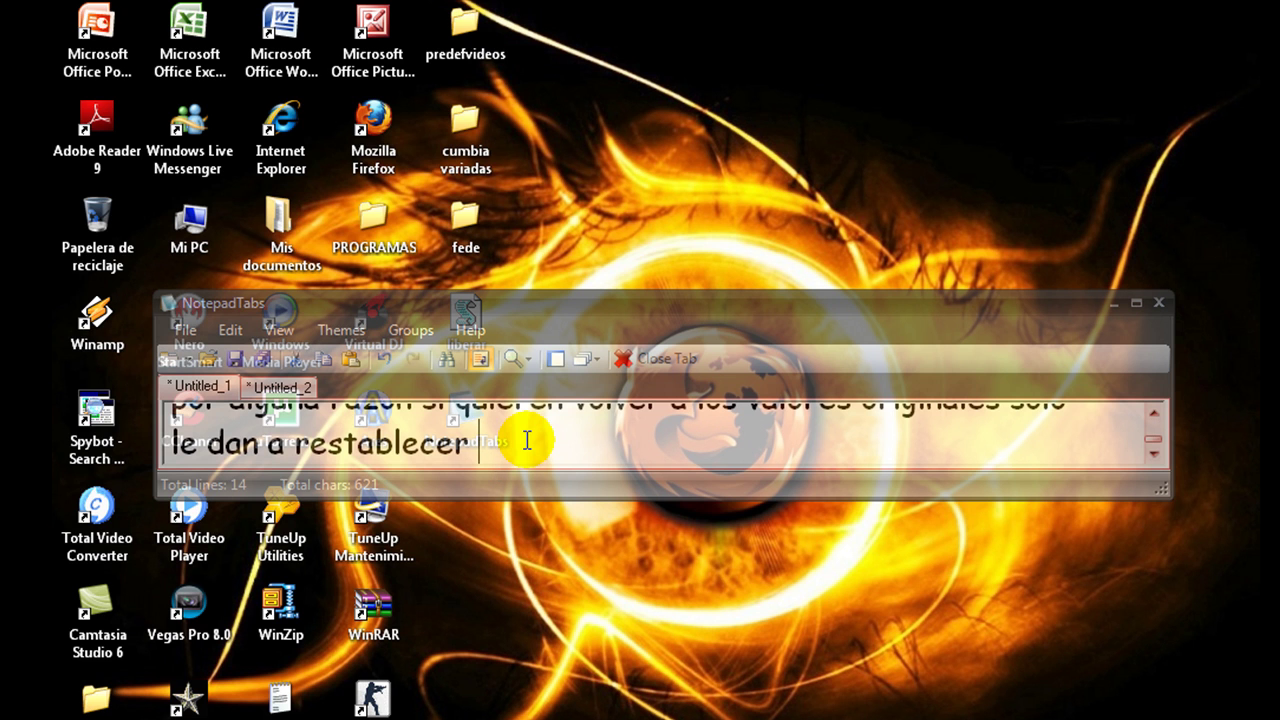
- Back in NotepadTabs, add the line "una vez colocados todos los codigos reiniciamos el firefox" to the Untitled_1 note
{"action": "key", "text": "Return"}
{"action": "type", "text": "un"}
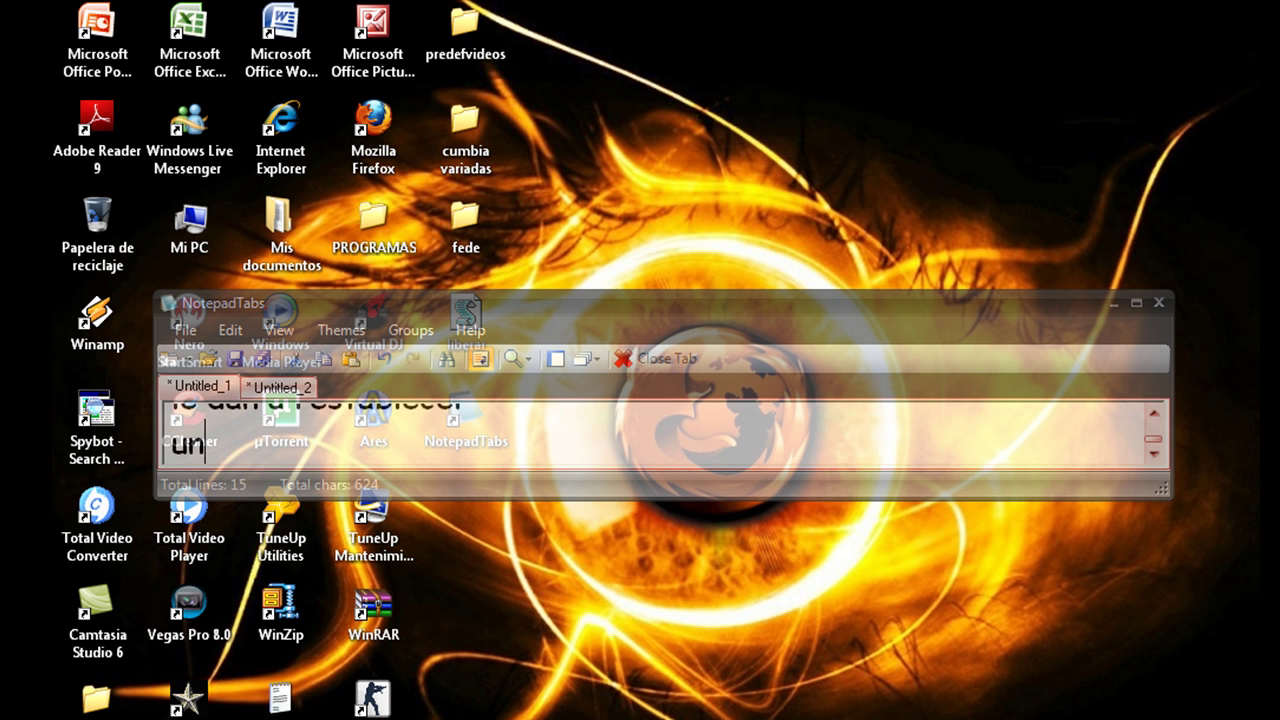
{"action": "type", "text": "a vez co"}
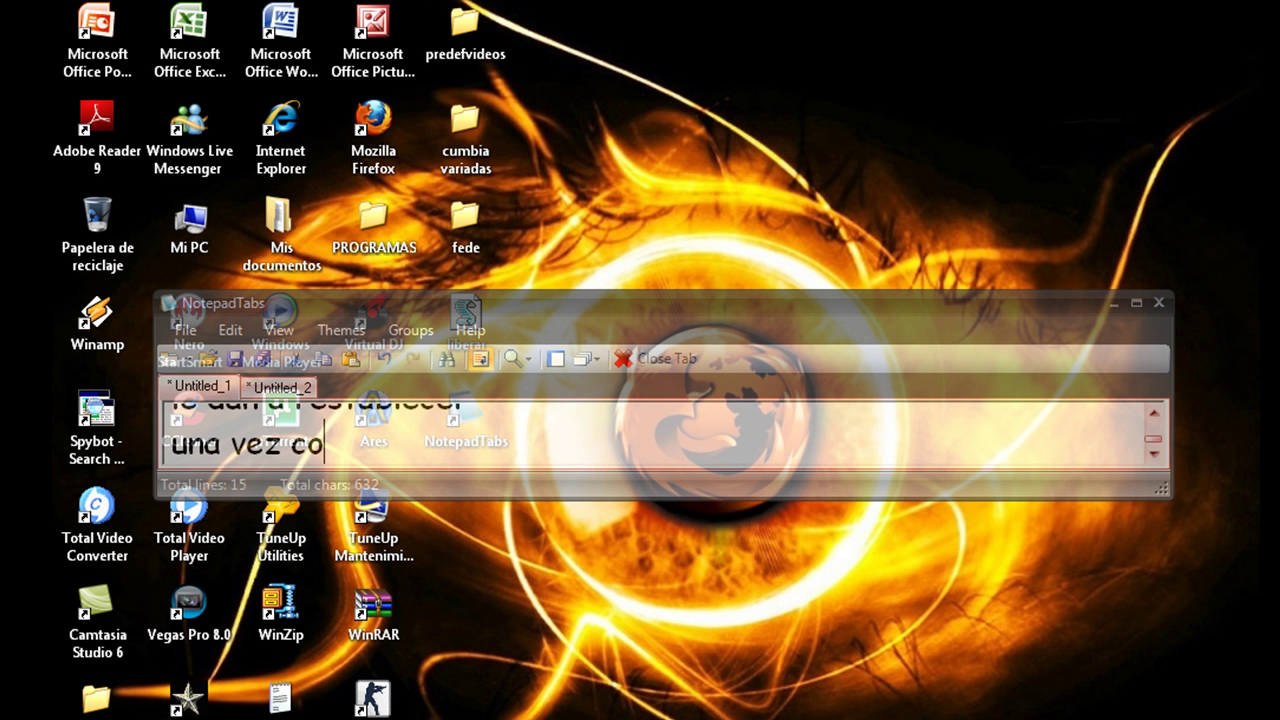
{"action": "type", "text": "locados "}
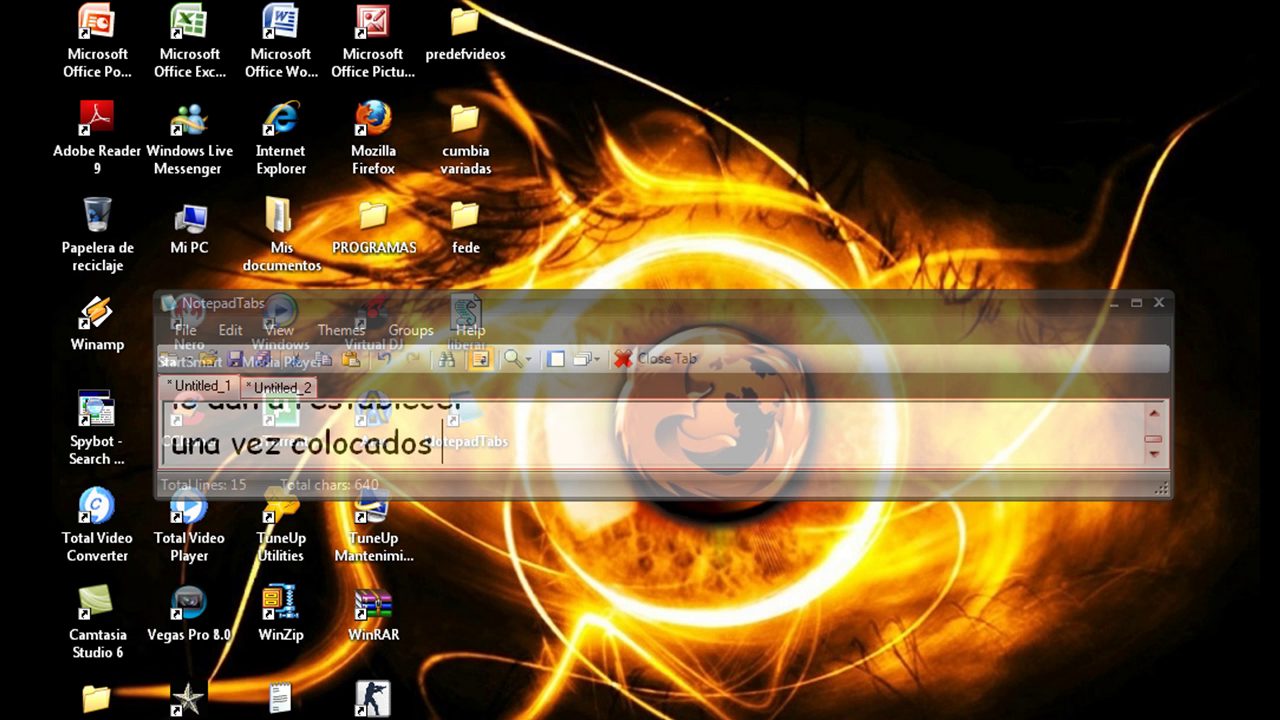
{"action": "type", "text": "todo"}
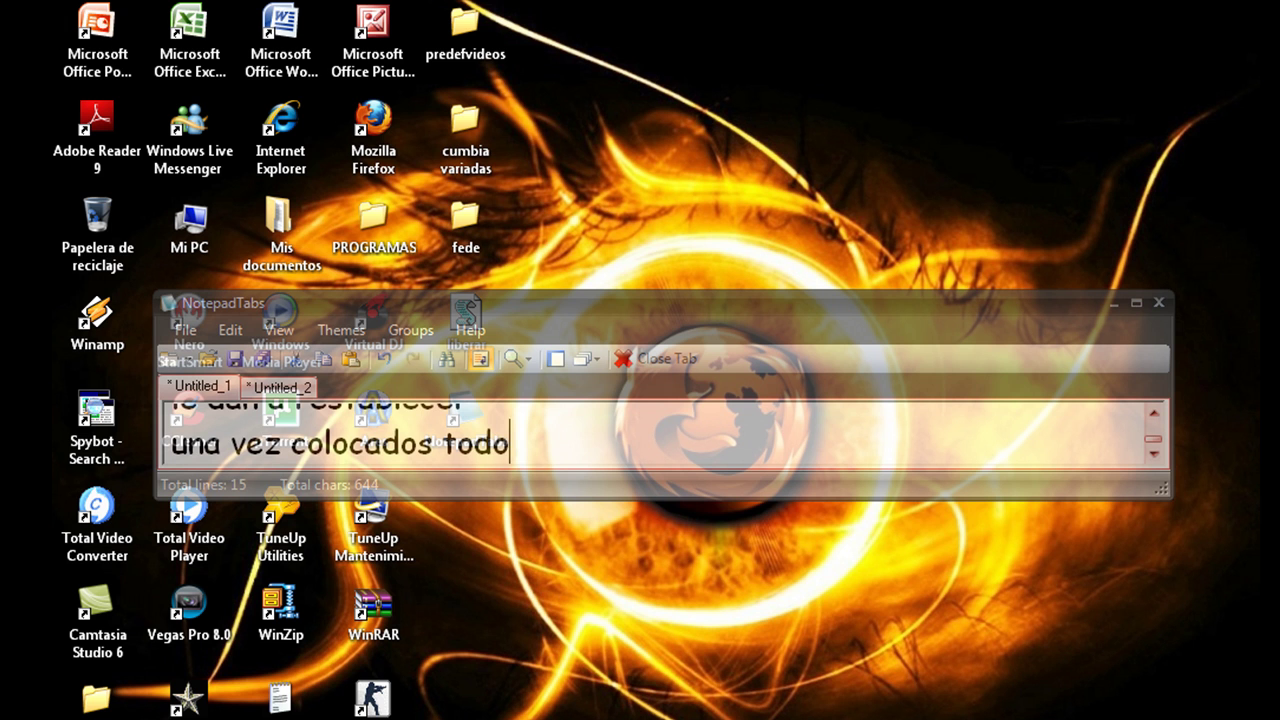
{"action": "type", "text": "s los codgiso"}
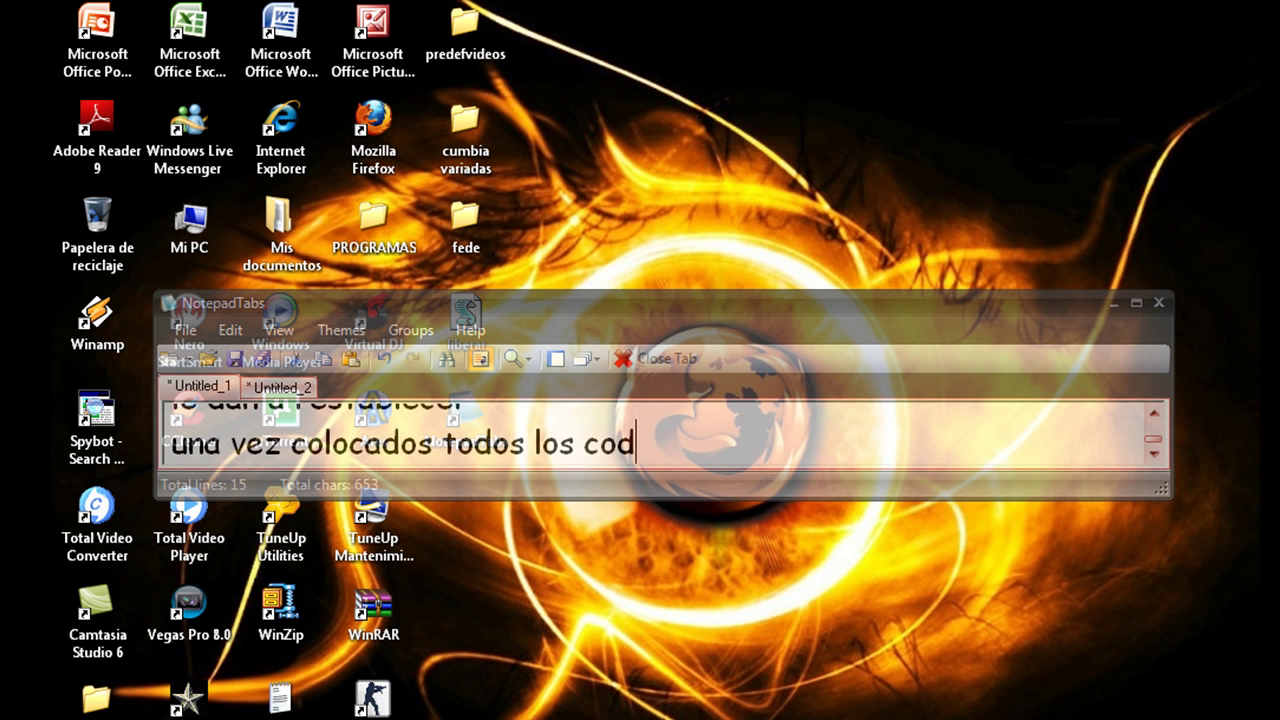
{"action": "key", "text": "BackSpace"}
{"action": "key", "text": "BackSpace"}
{"action": "key", "text": "BackSpace"}
{"action": "key", "text": "BackSpace"}
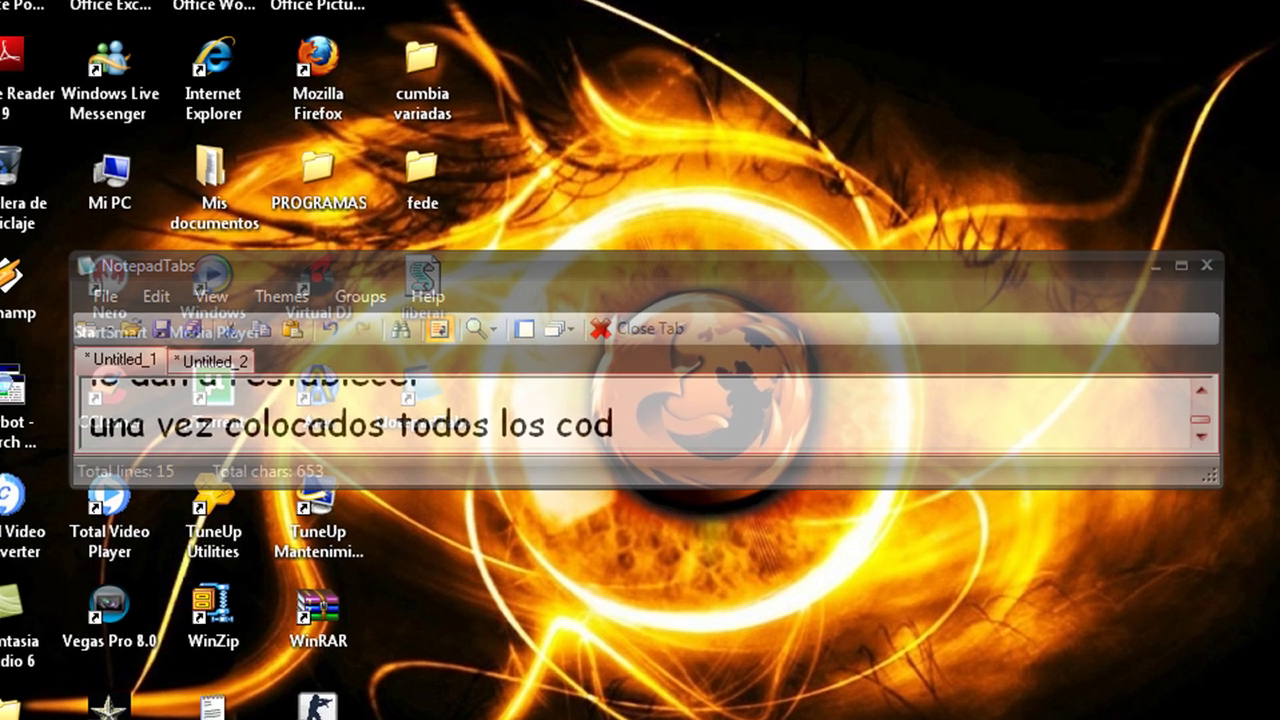
{"action": "type", "text": "igos "}
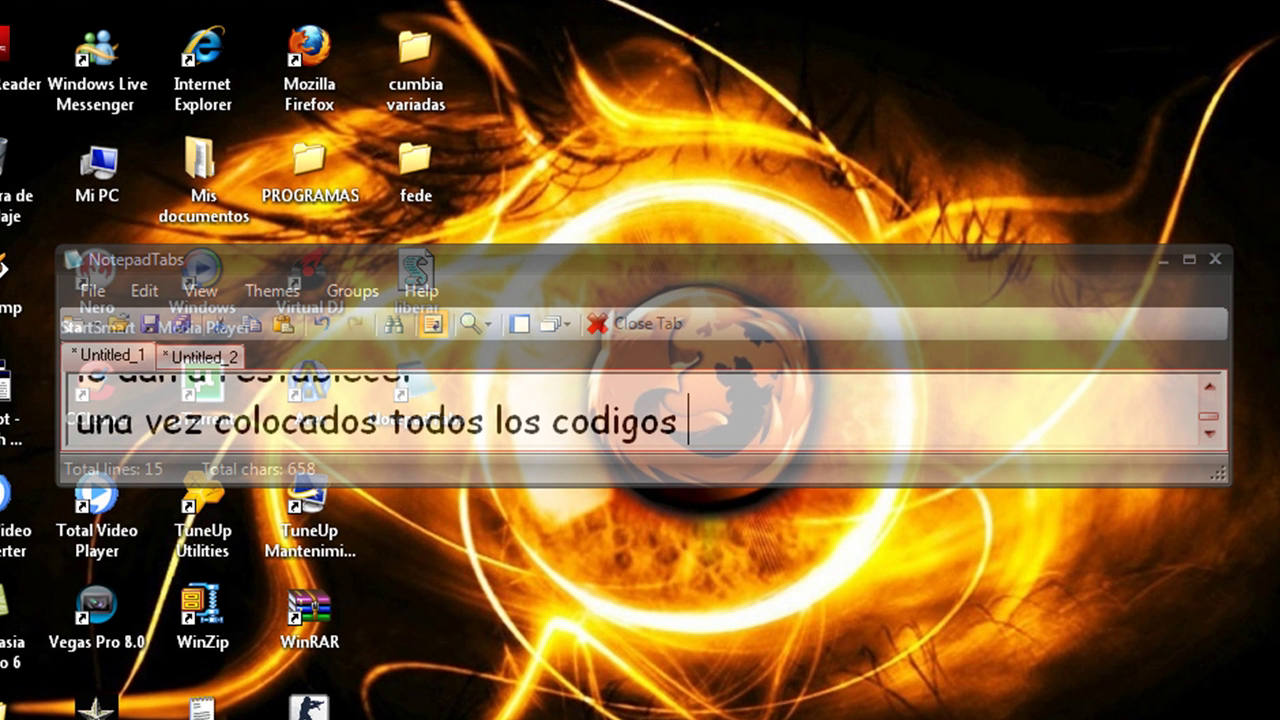
{"action": "type", "text": "reiniciamos "}
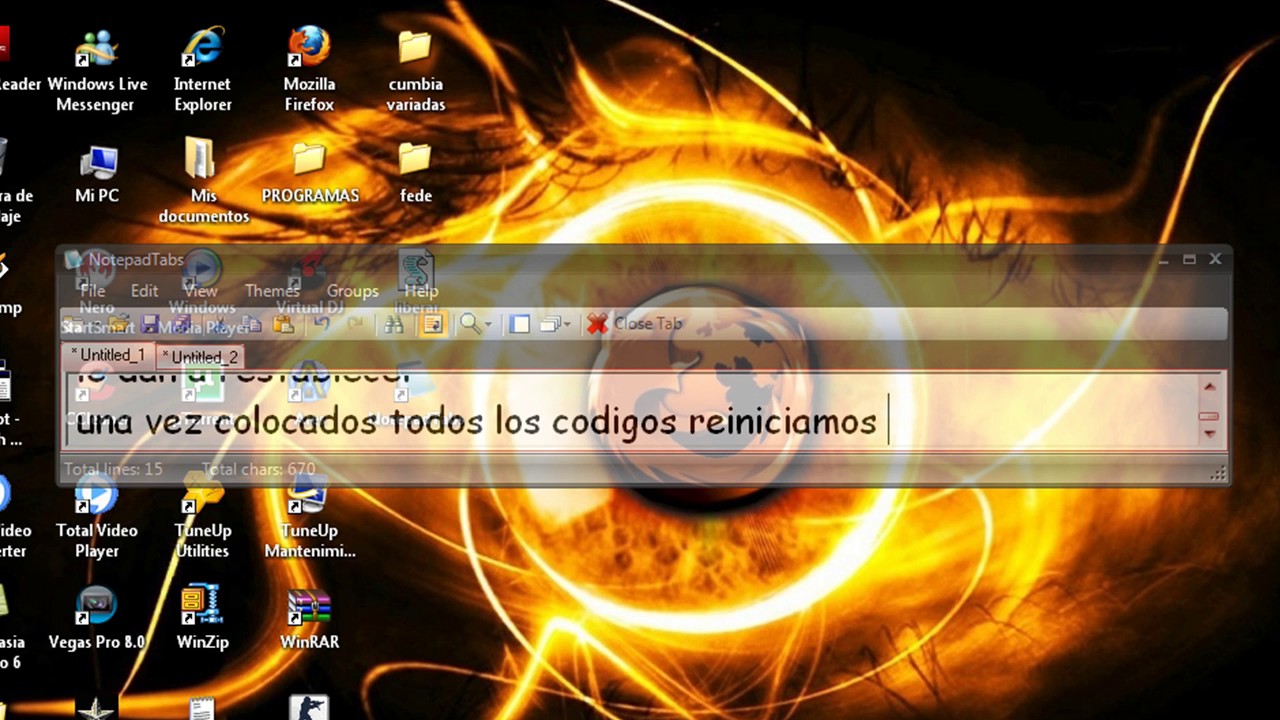
{"action": "type", "text": "el firefox"}
- Add the line "y luego de abrirlo nuevamente notaran la diferencia" to the Untitled_1 note
{"action": "key", "text": "Return"}
{"action": "type", "text": "y lk"}
{"action": "key", "text": "BackSpace"}
{"action": "type", "text": "uego de "}
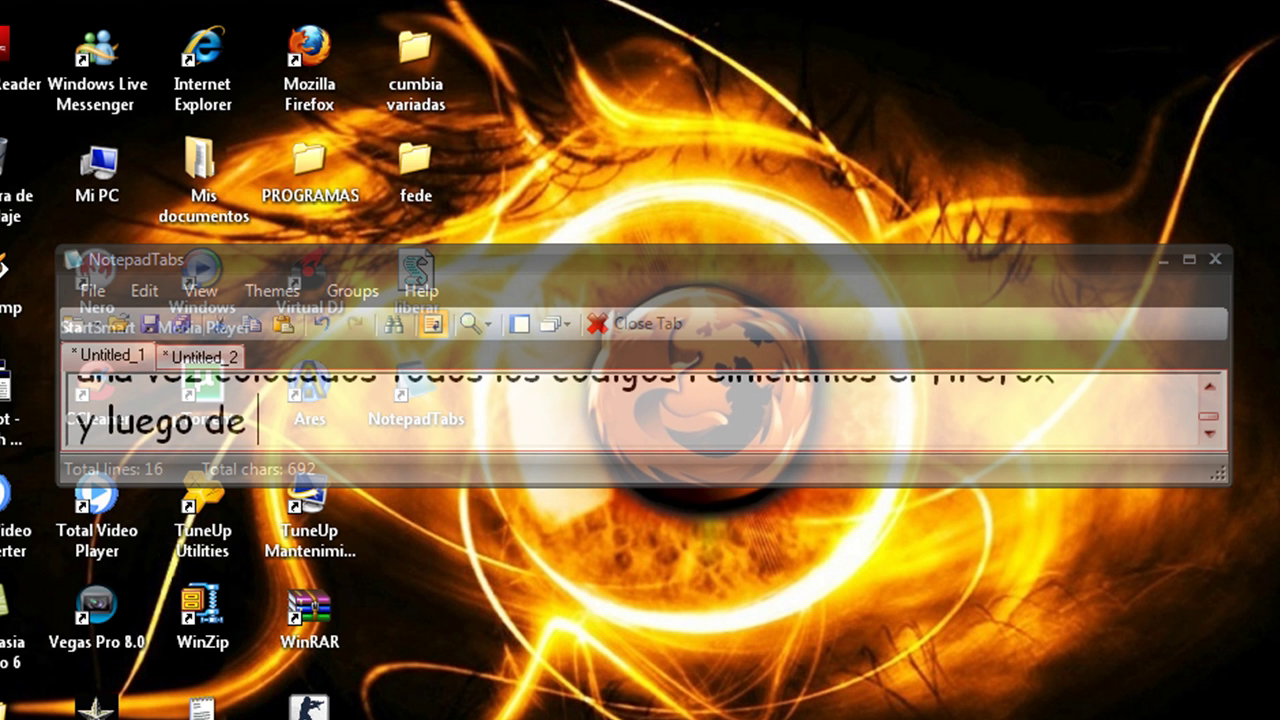
{"action": "type", "text": "abrirlo"}
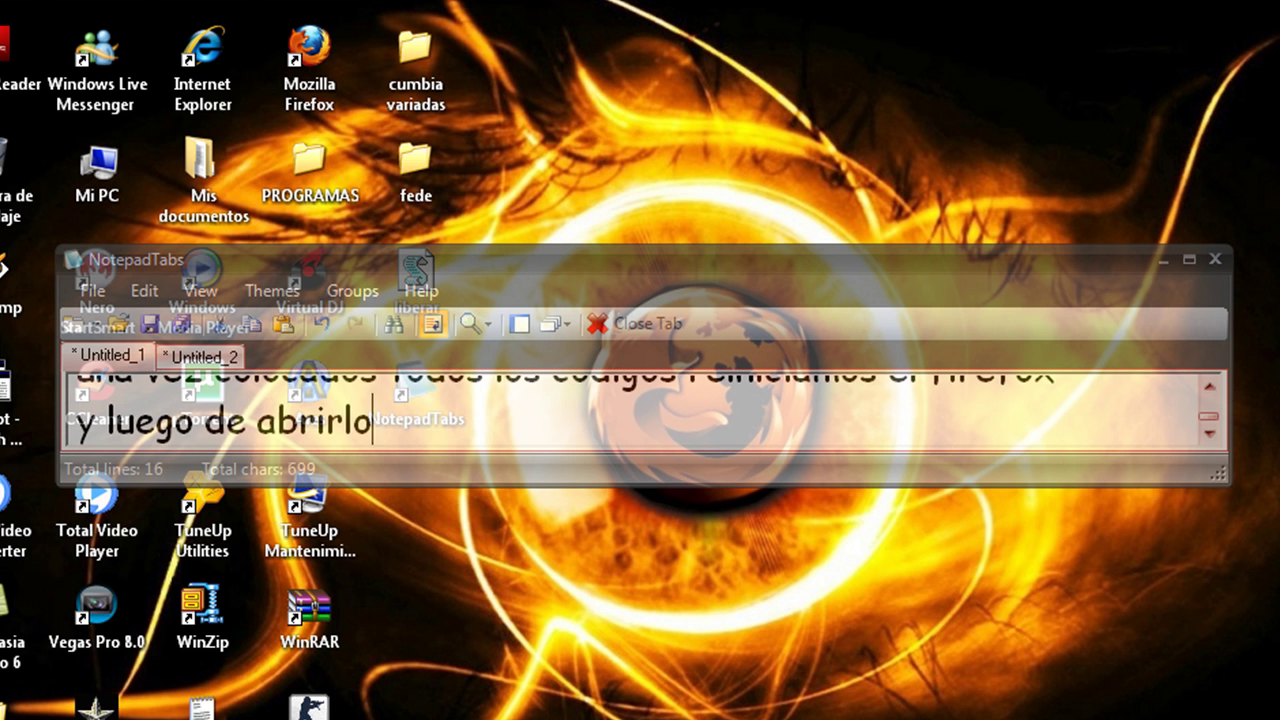
{"action": "type", "text": " nuevamente "}
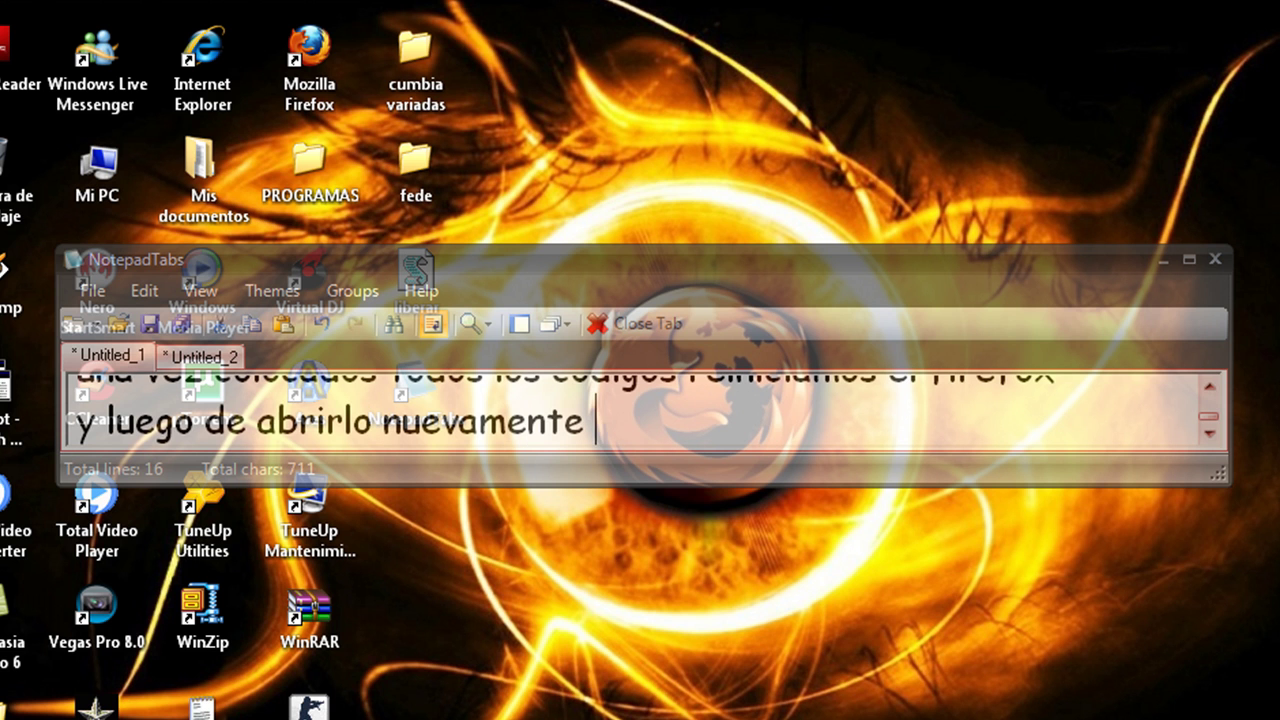
{"action": "type", "text": "not"}
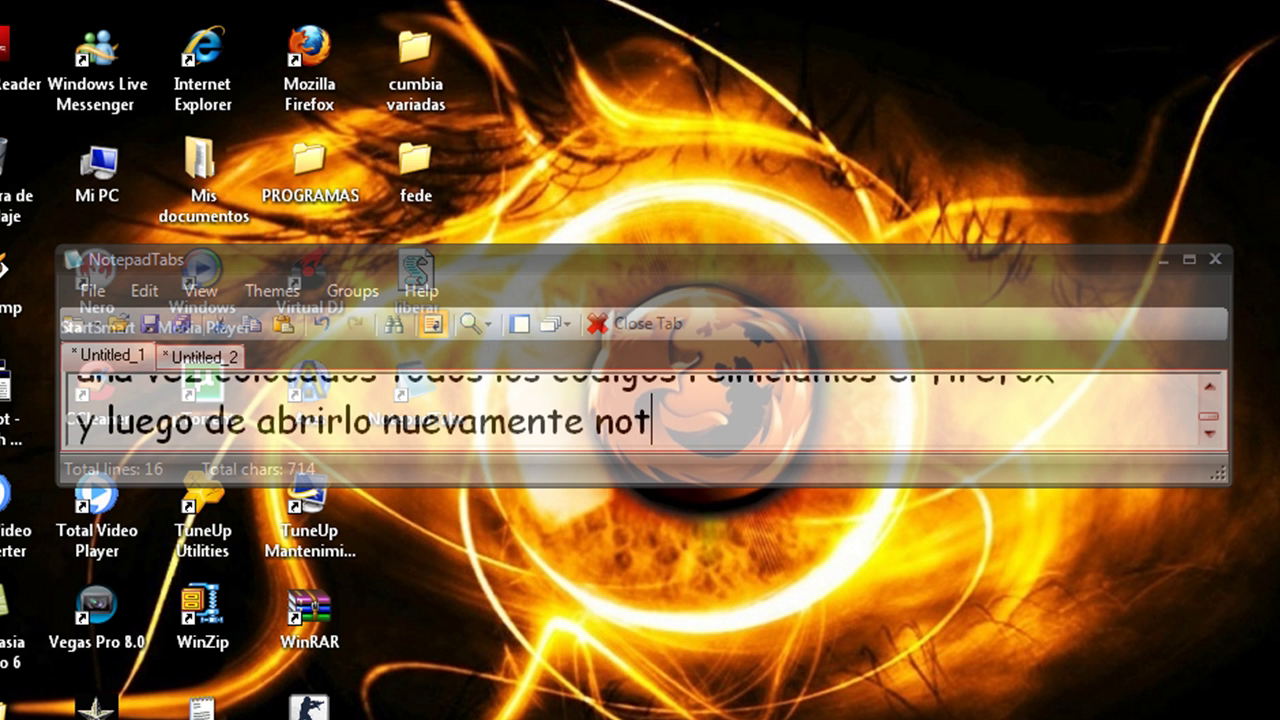
{"action": "type", "text": "aran la di"}
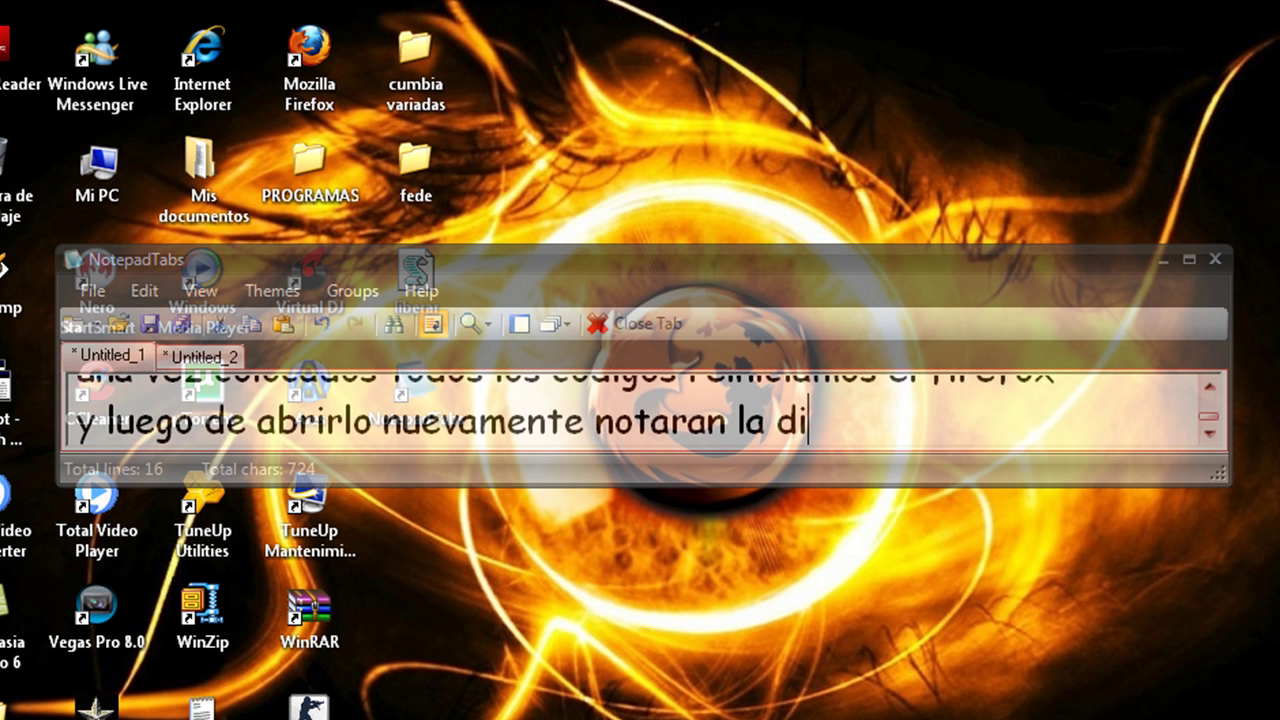
{"action": "type", "text": "ferencia"}
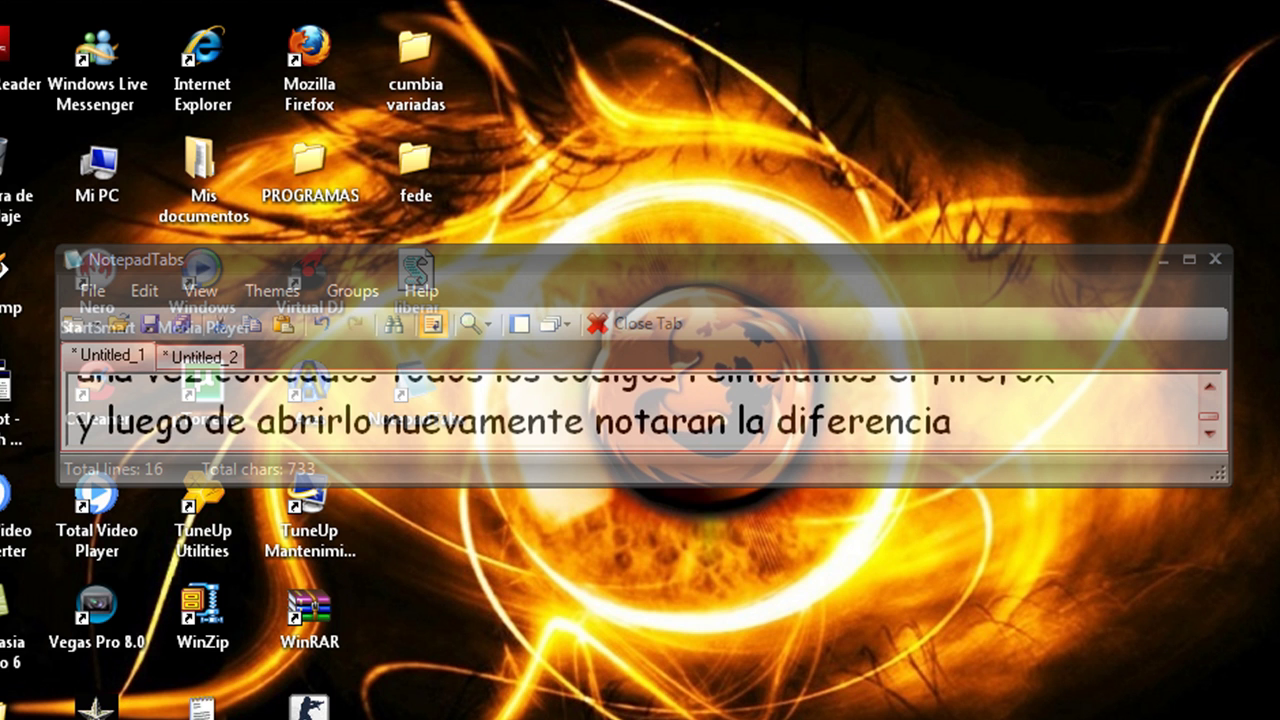
- Add the line "cualquier duda lo comentan y se las respodere" to the Untitled_1 note
{"action": "key", "text": "Return"}
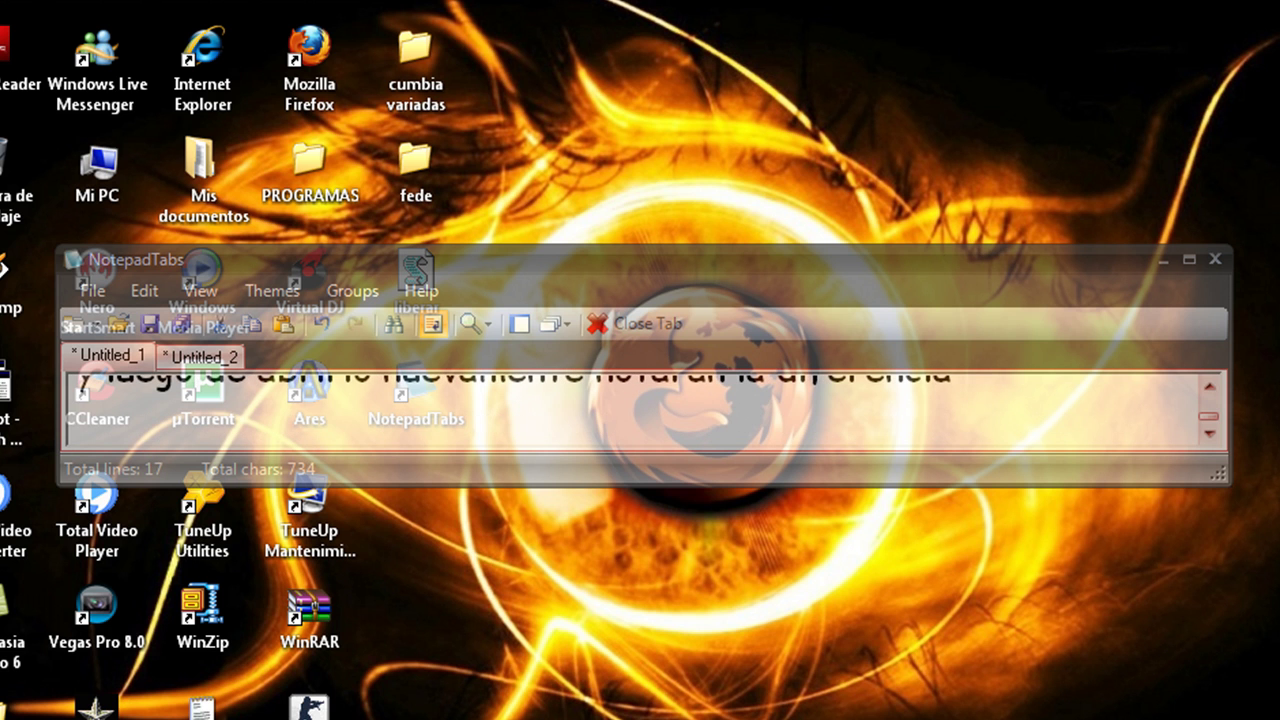
{"action": "type", "text": "cualquier duda "}
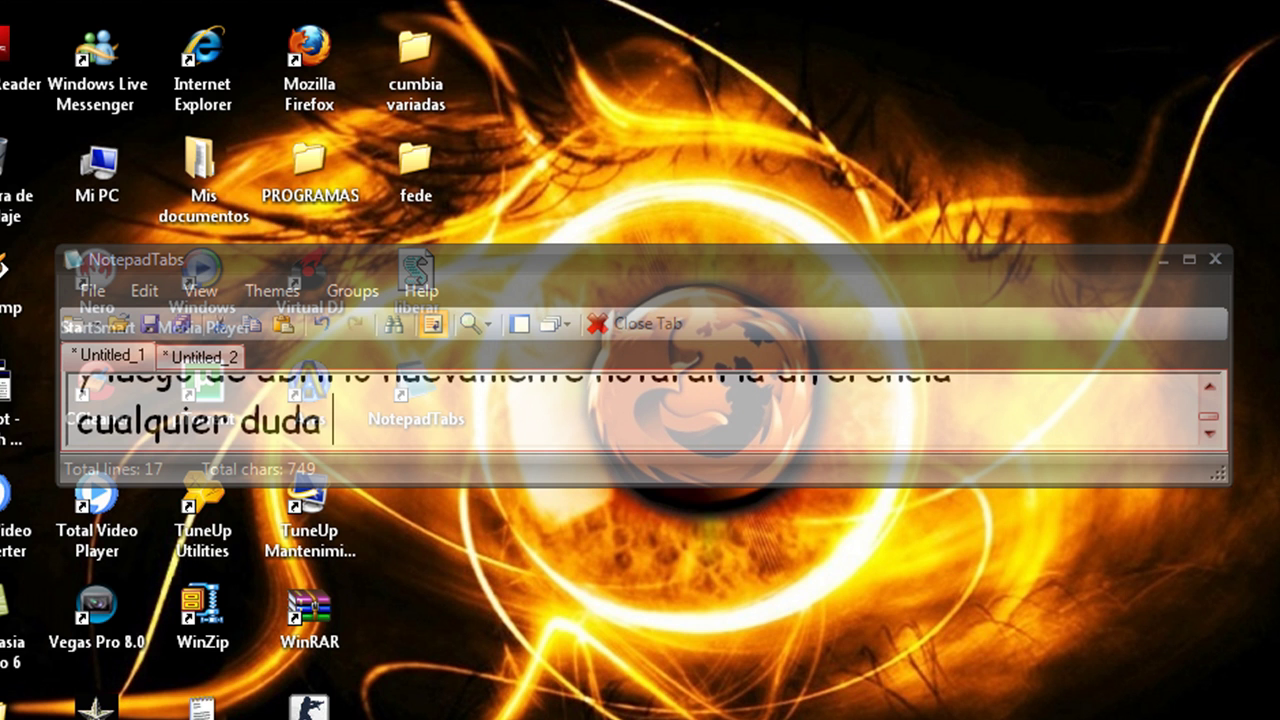
{"action": "type", "text": "lo"}
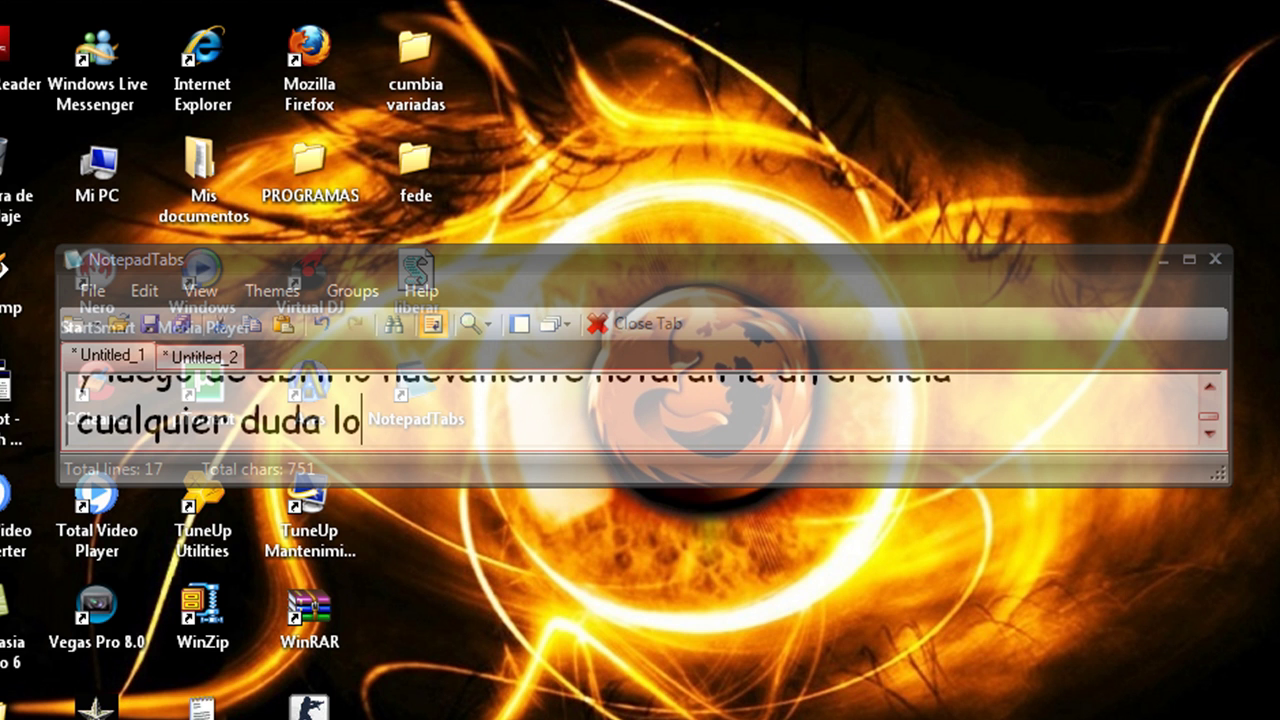
{"action": "type", "text": " comentan y se "}
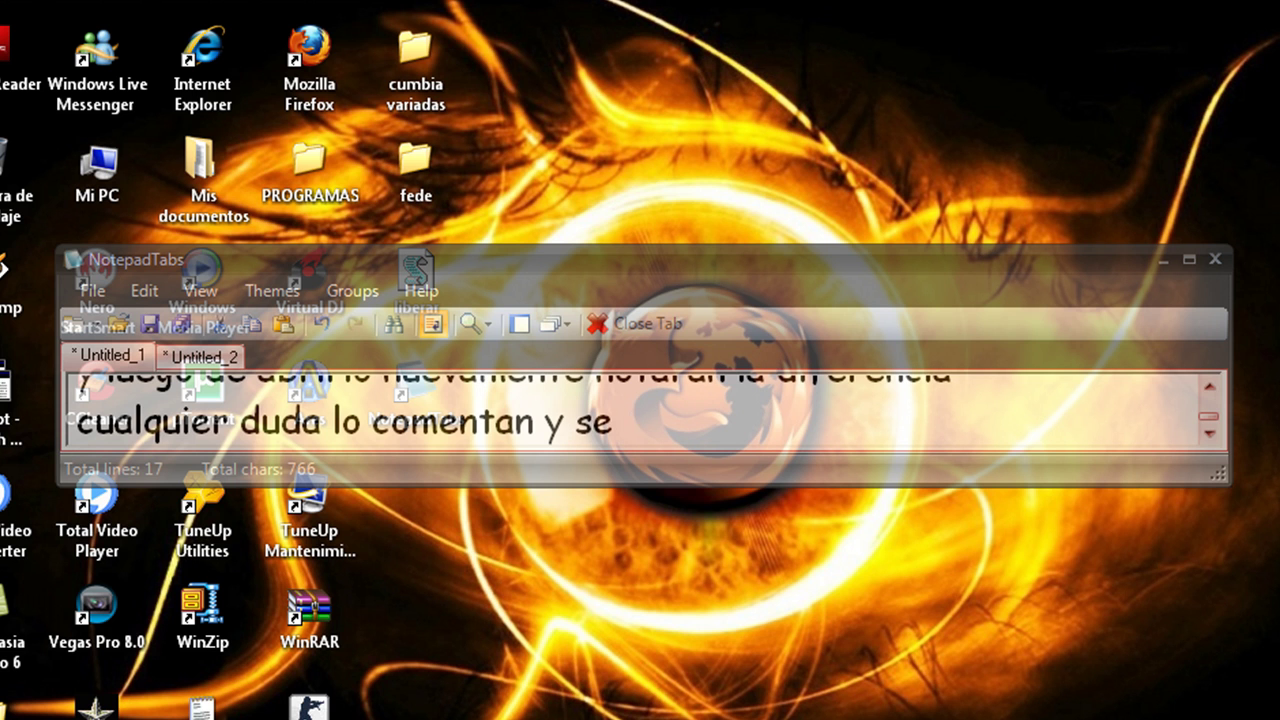
{"action": "type", "text": "las "}
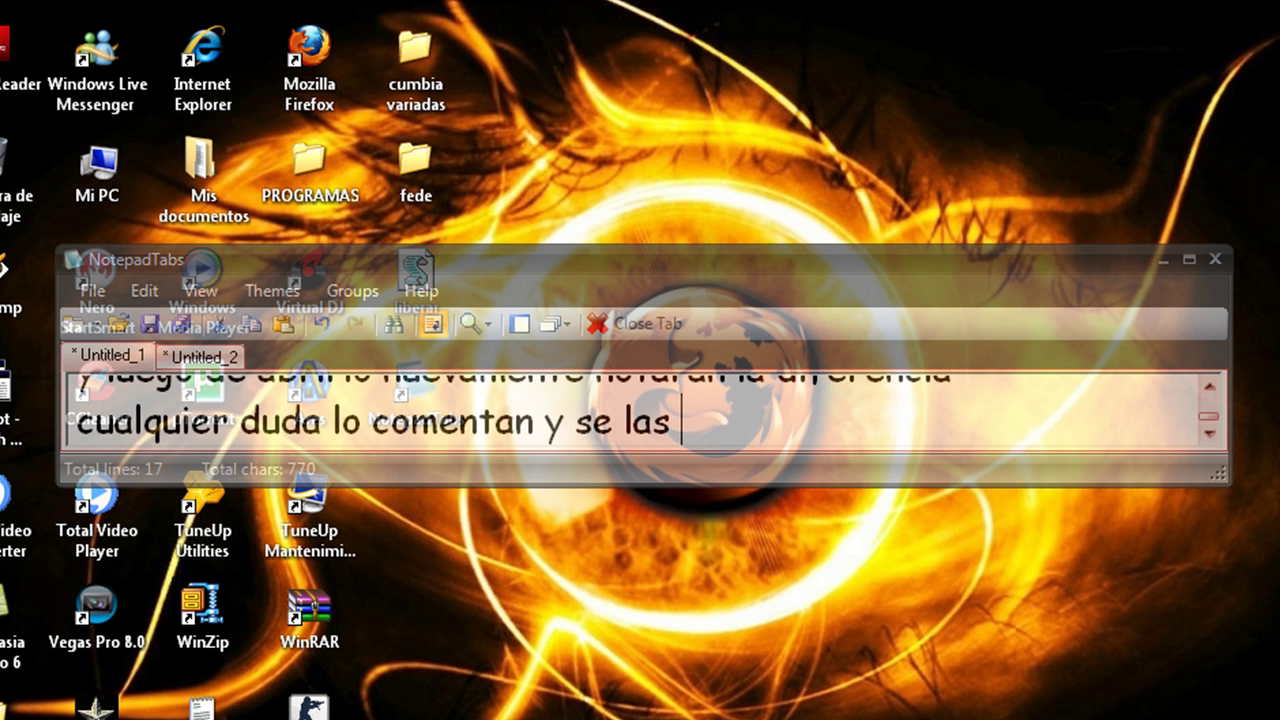
{"action": "type", "text": "respodere"}
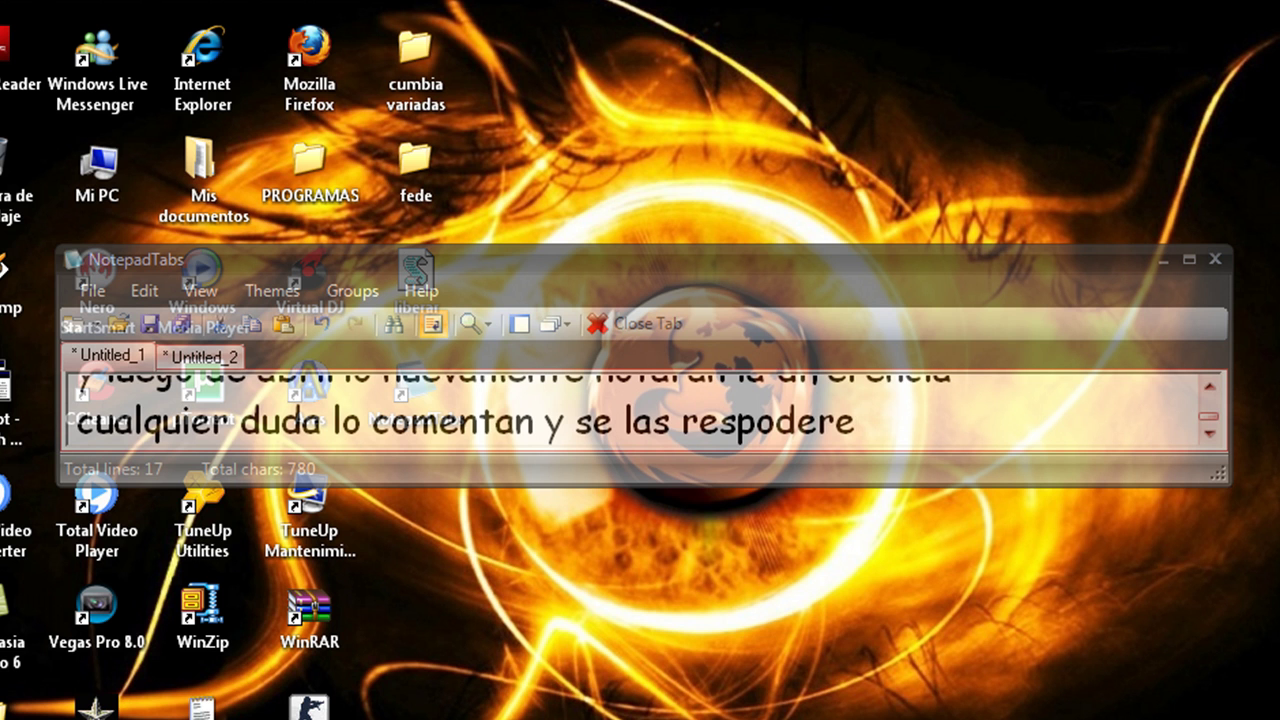
- Add the line "nota: estos valores no perjudican a la pc ya solo que estamos modificando valores del navegador solamente" to the Untitled_1 note
{"action": "key", "text": "Return"}
{"action": "type", "text": "nota"}
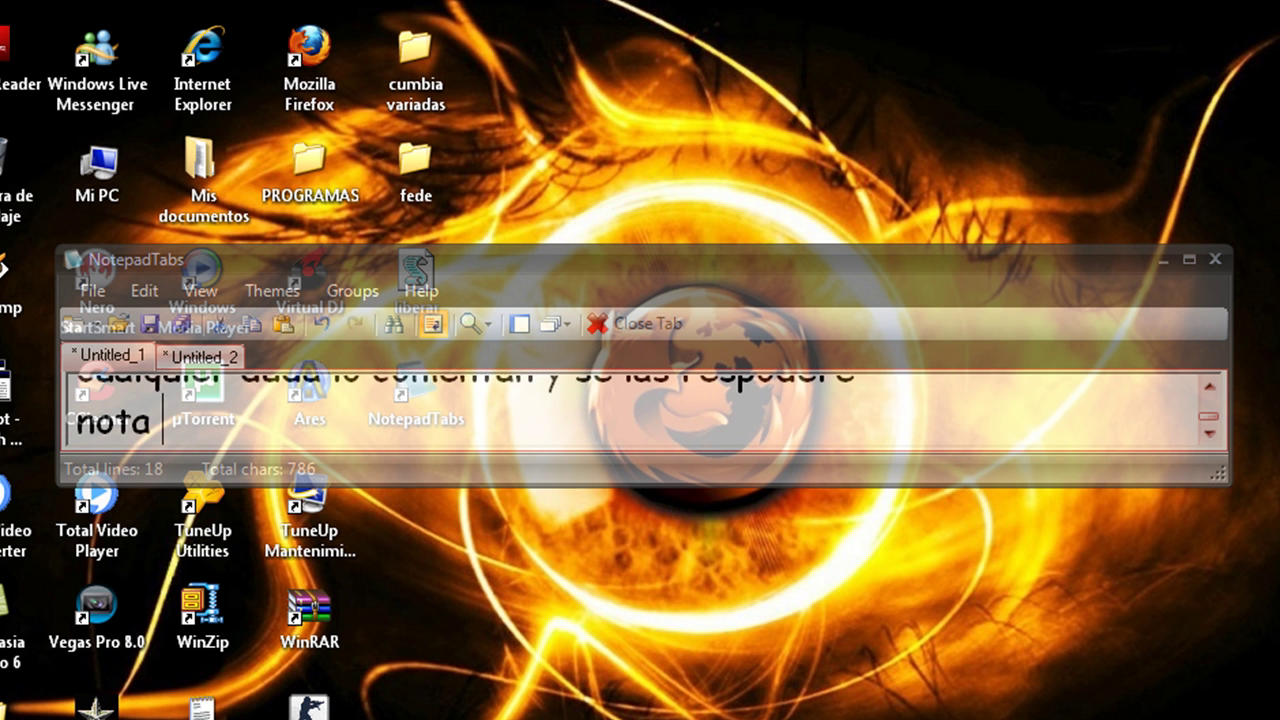
{"action": "key", "text": "BackSpace"}
{"action": "type", "text": ": es"}
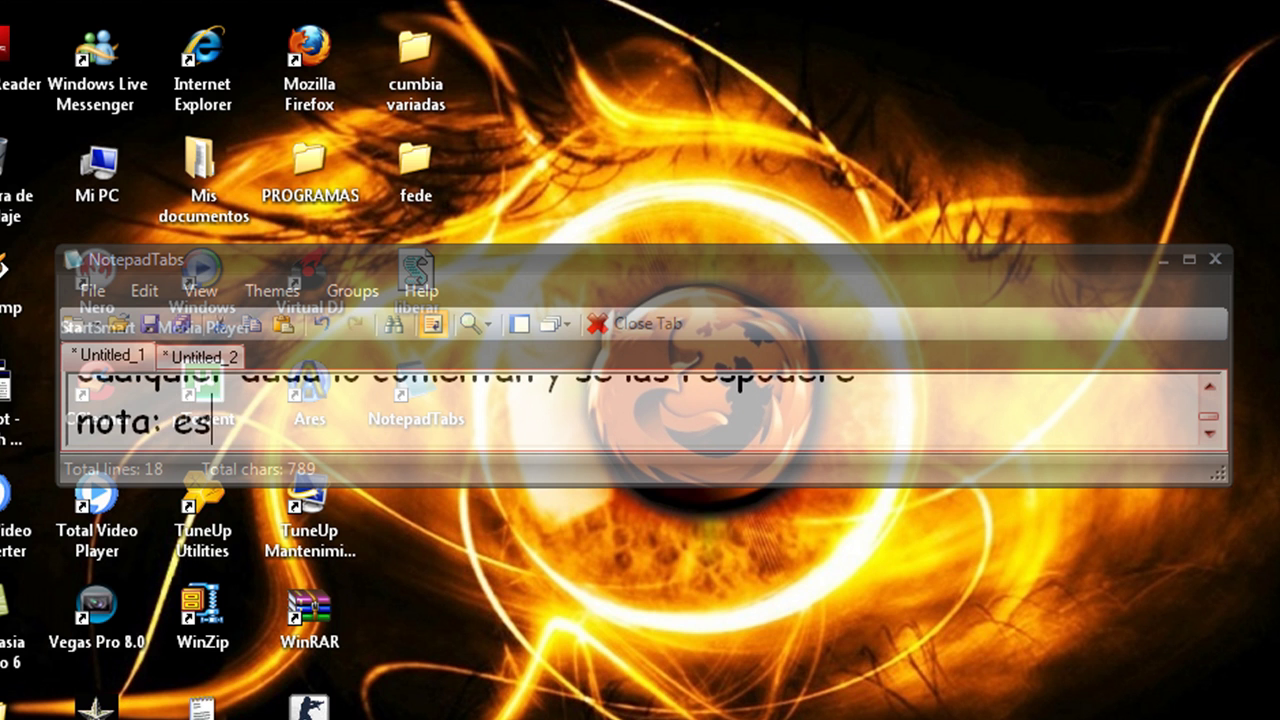
{"action": "type", "text": "tos valores "}
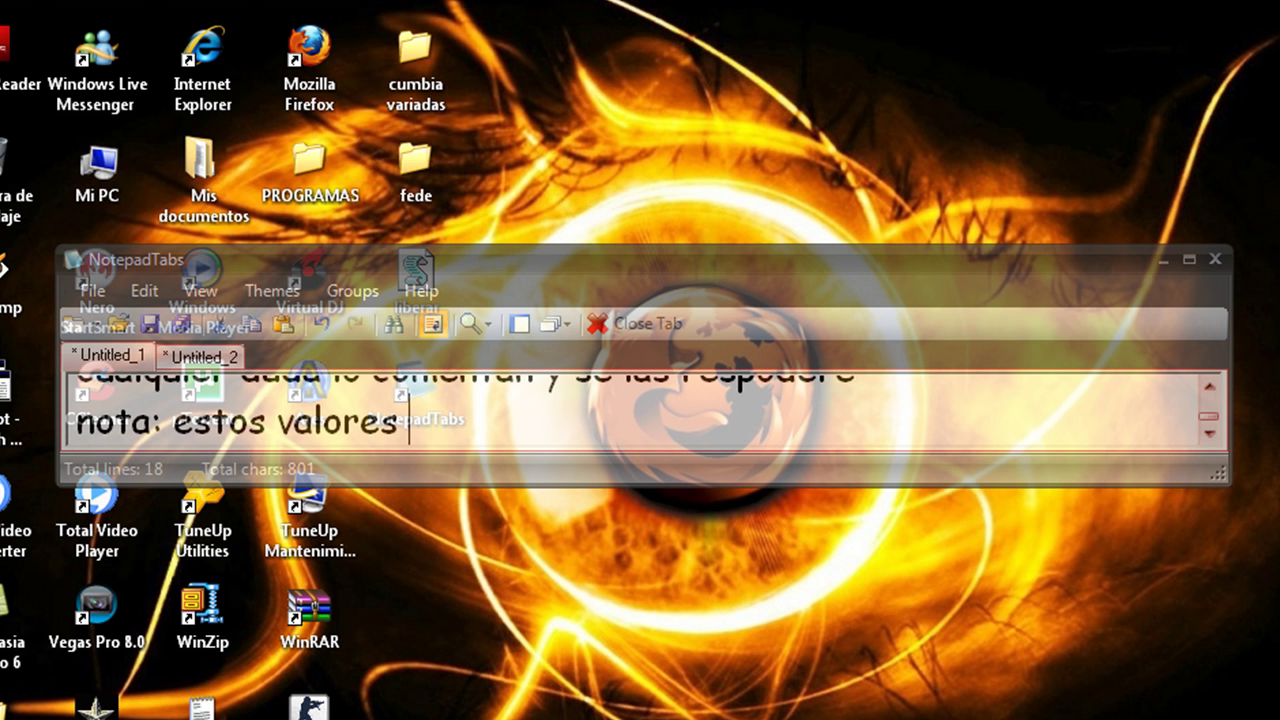
{"action": "type", "text": "no perjudican "}
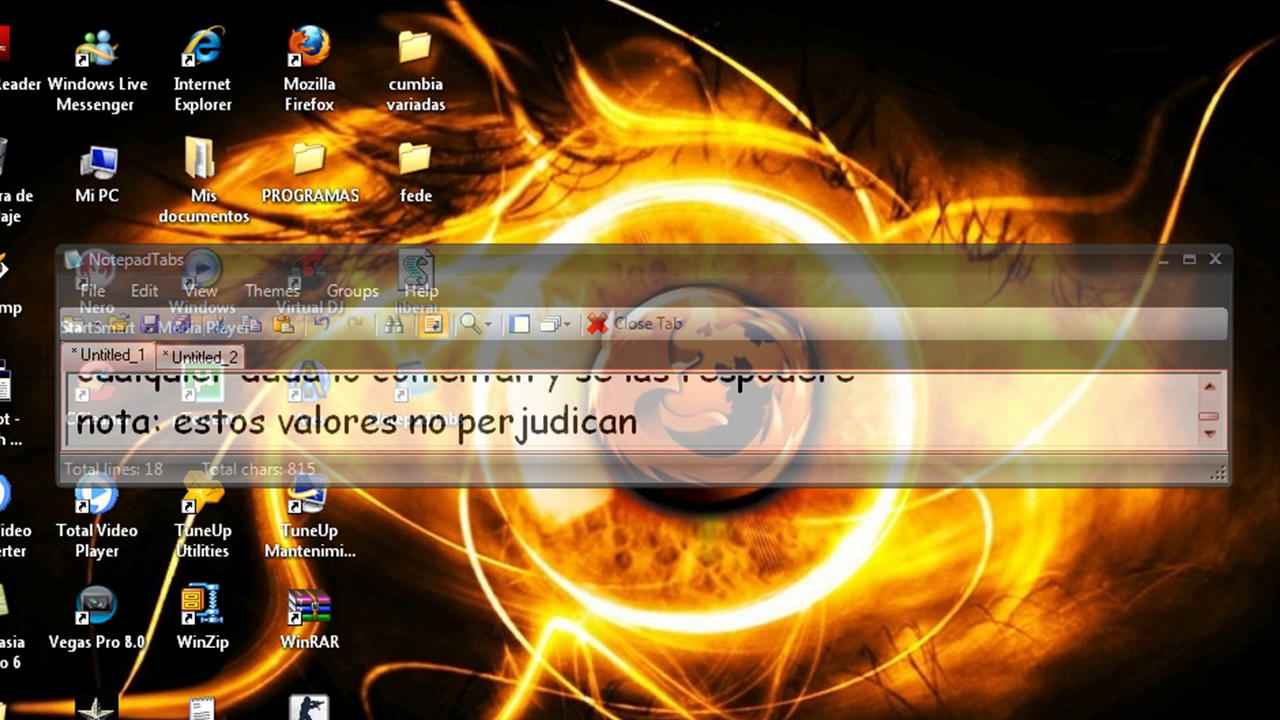
{"action": "type", "text": "a la pc ya solo q"}
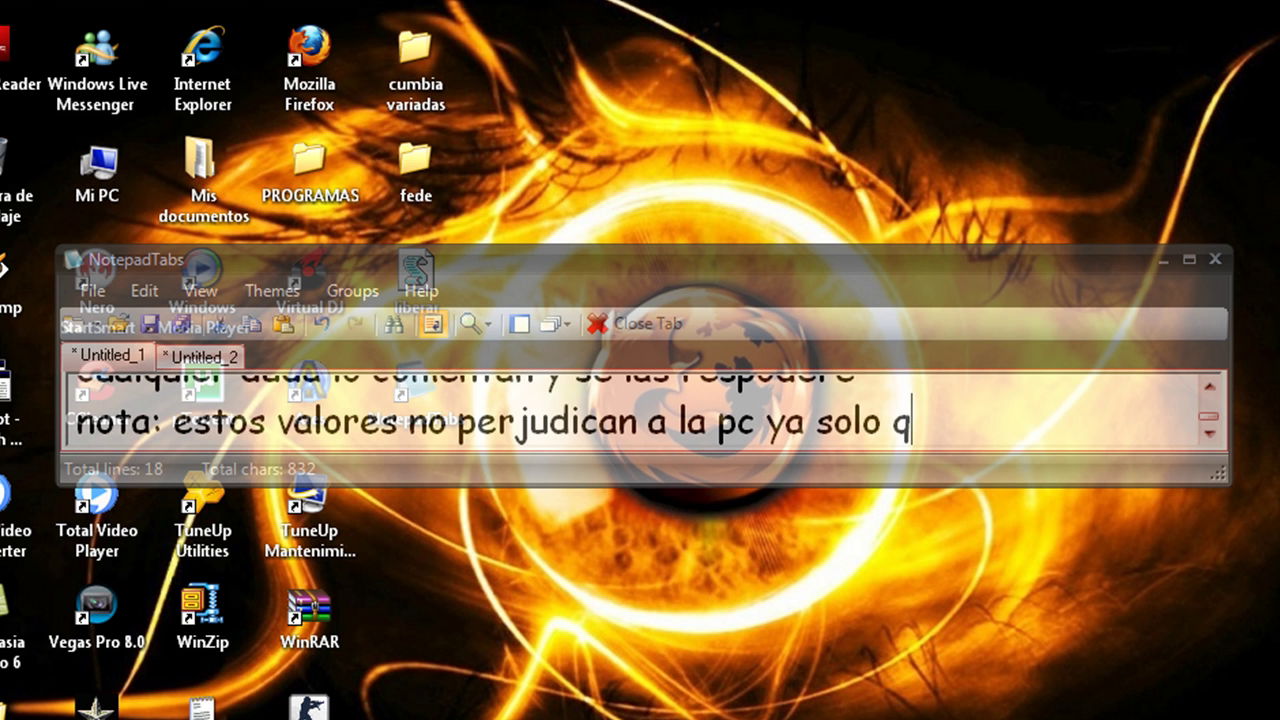
{"action": "type", "text": "ue estamos mo"}
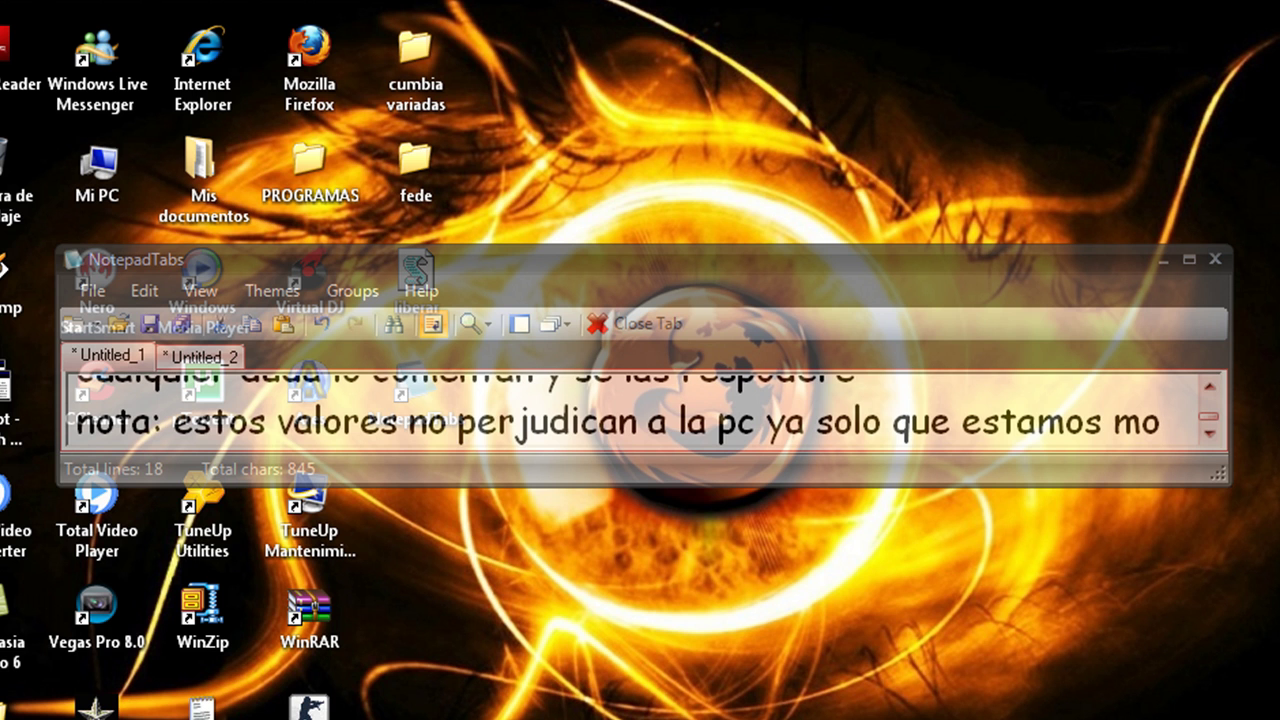
{"action": "type", "text": "dif"}
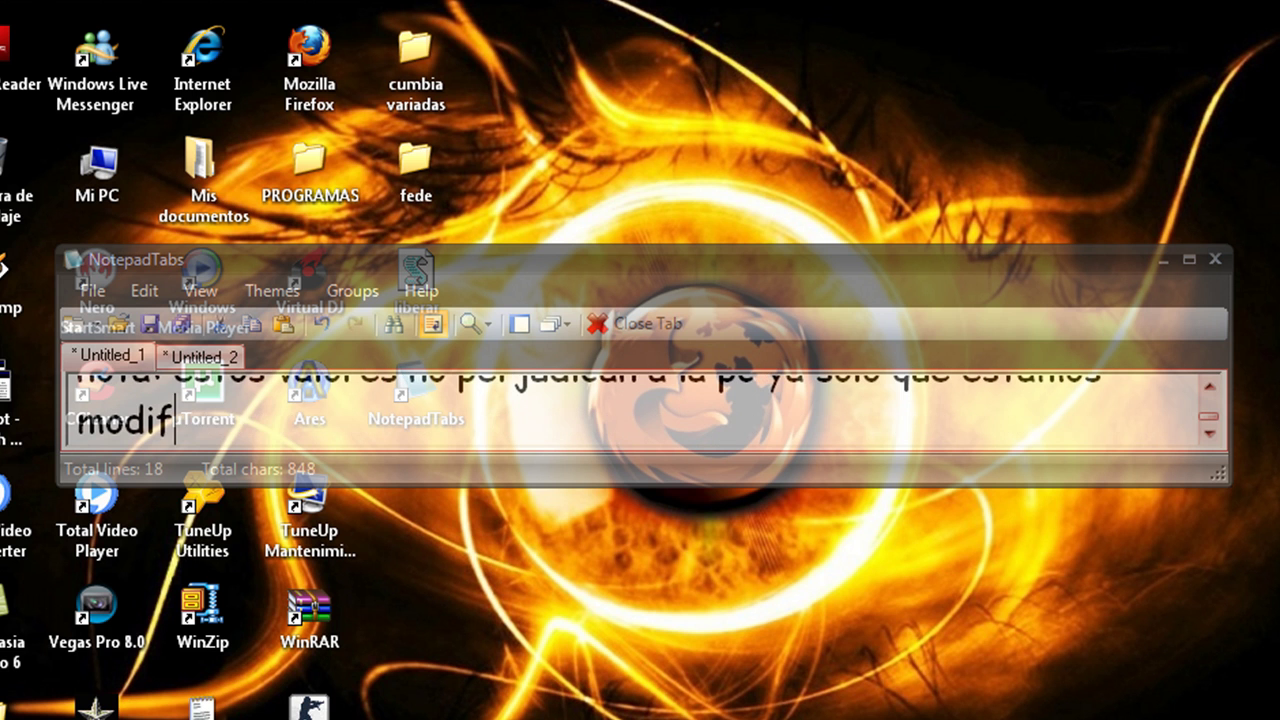
{"action": "type", "text": "icando v"}
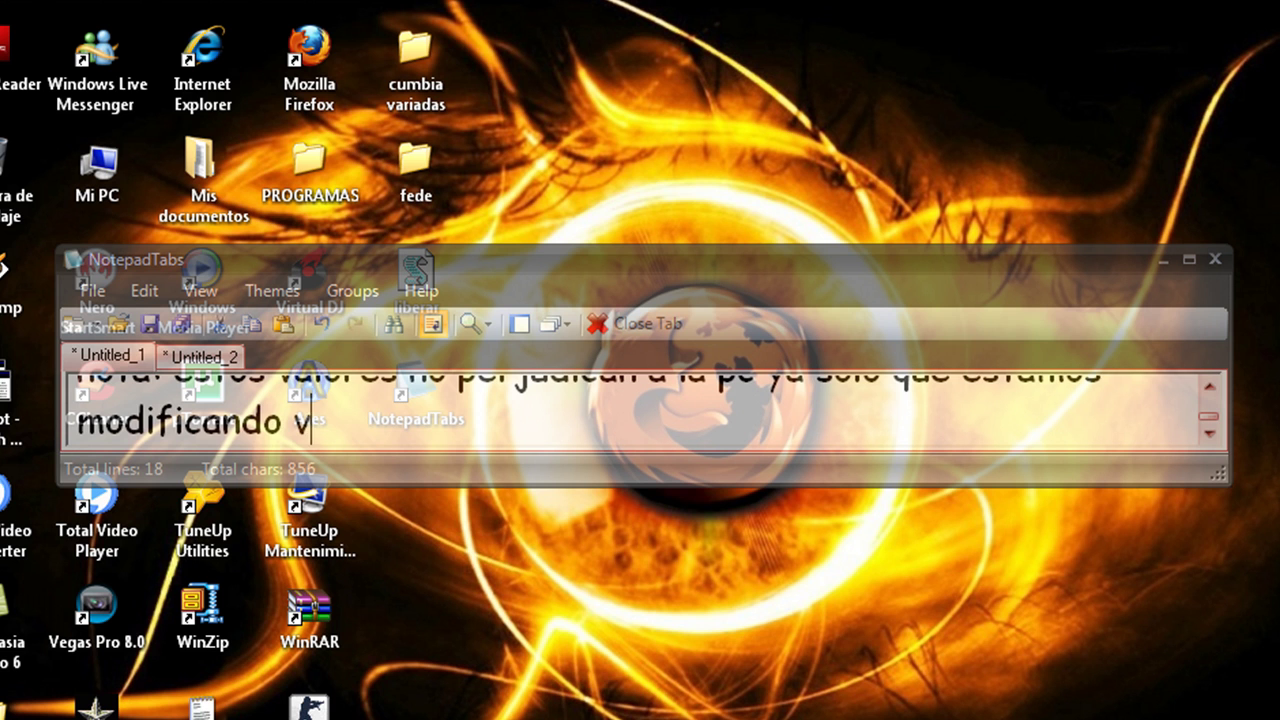
{"action": "type", "text": "alores del "}
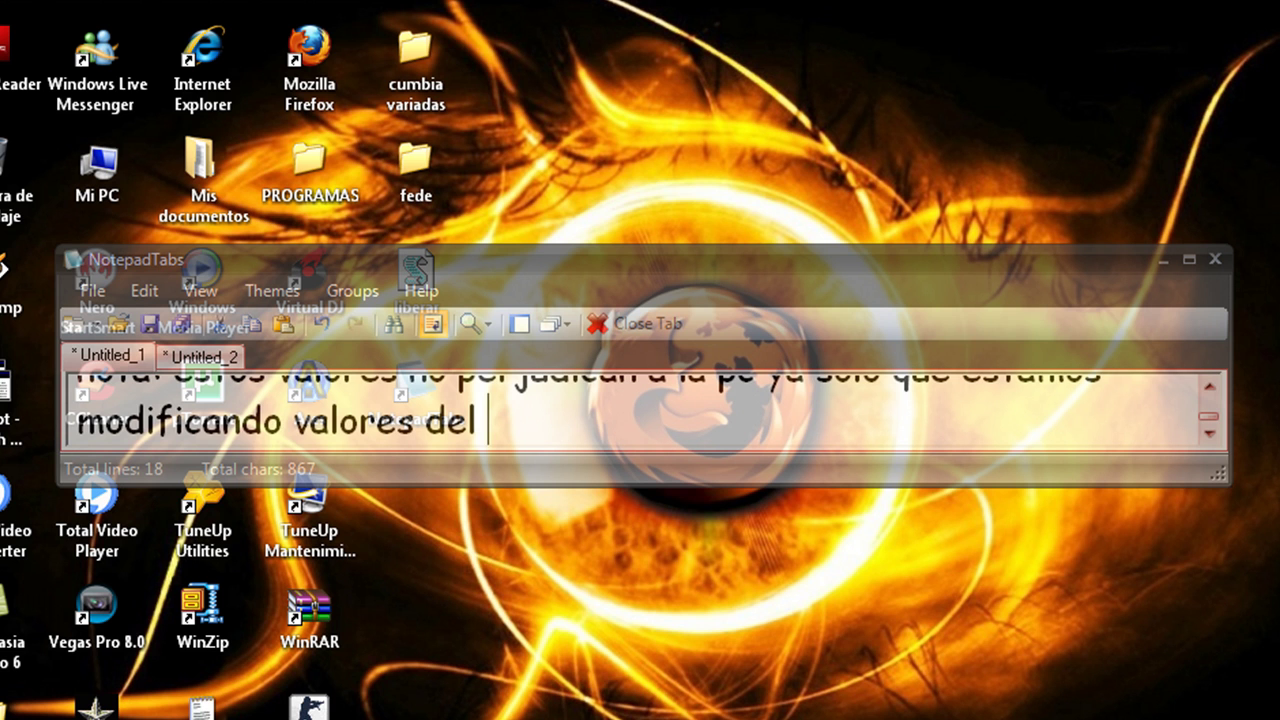
{"action": "type", "text": "navegador"}
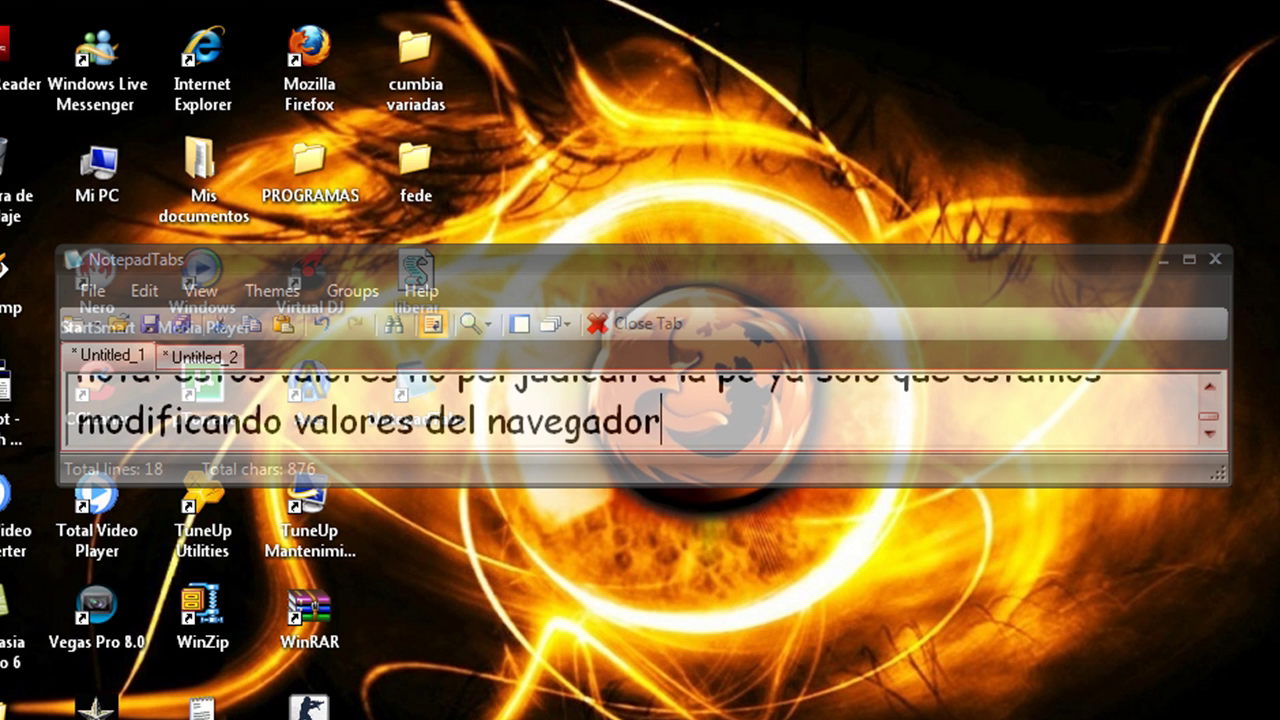
{"action": "type", "text": " solamente"}
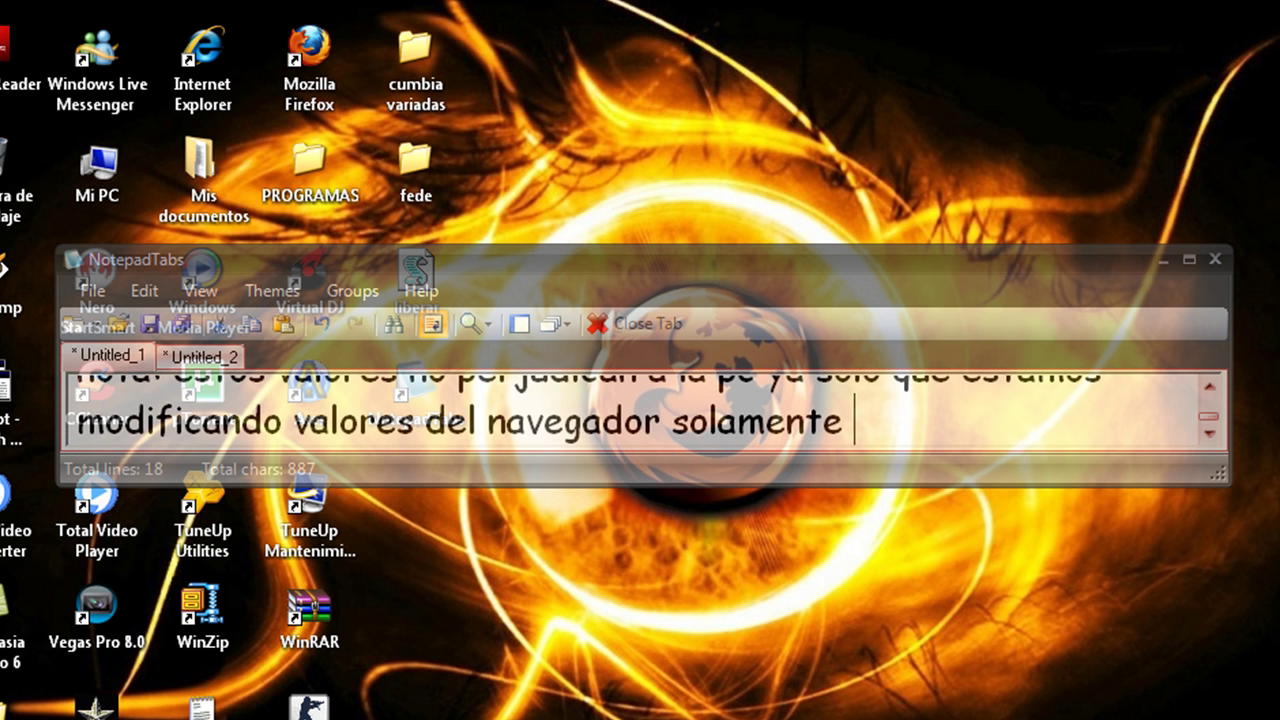
- Sign off the Untitled_1 note with a new line reading "saludos" followed by the author's username
{"action": "key", "text": "Return"}
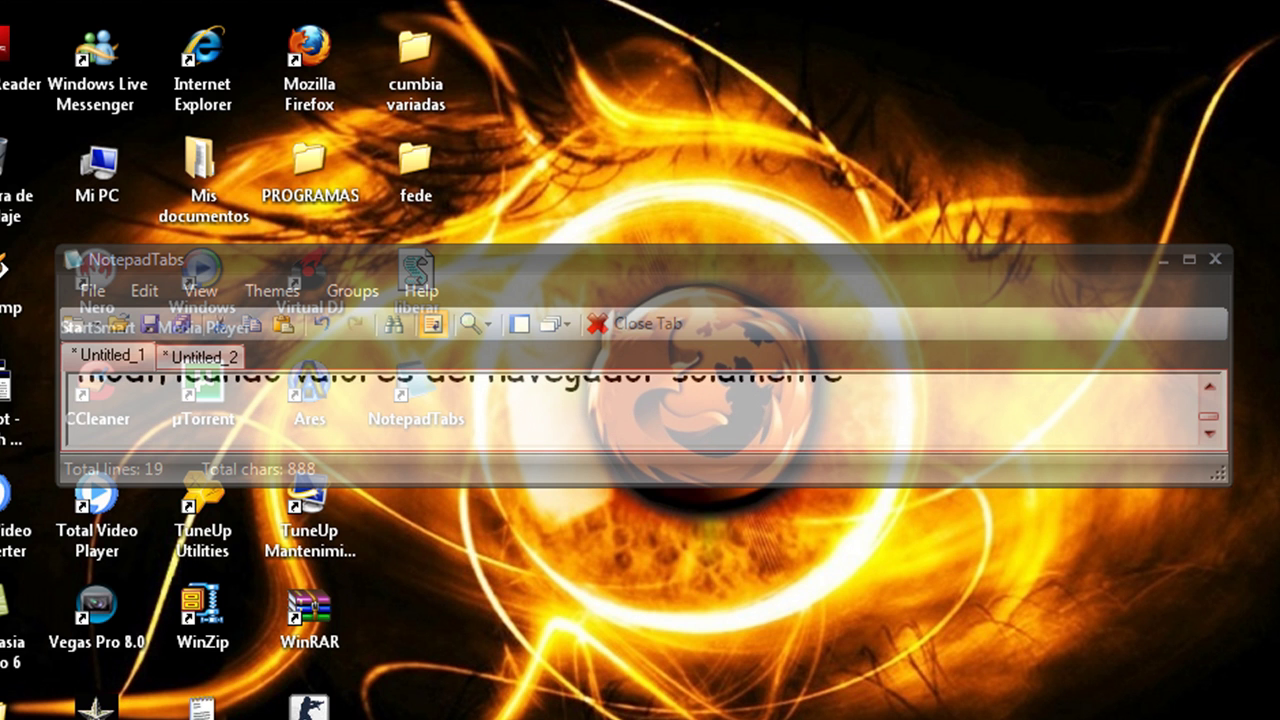
{"action": "type", "text": "salu"}
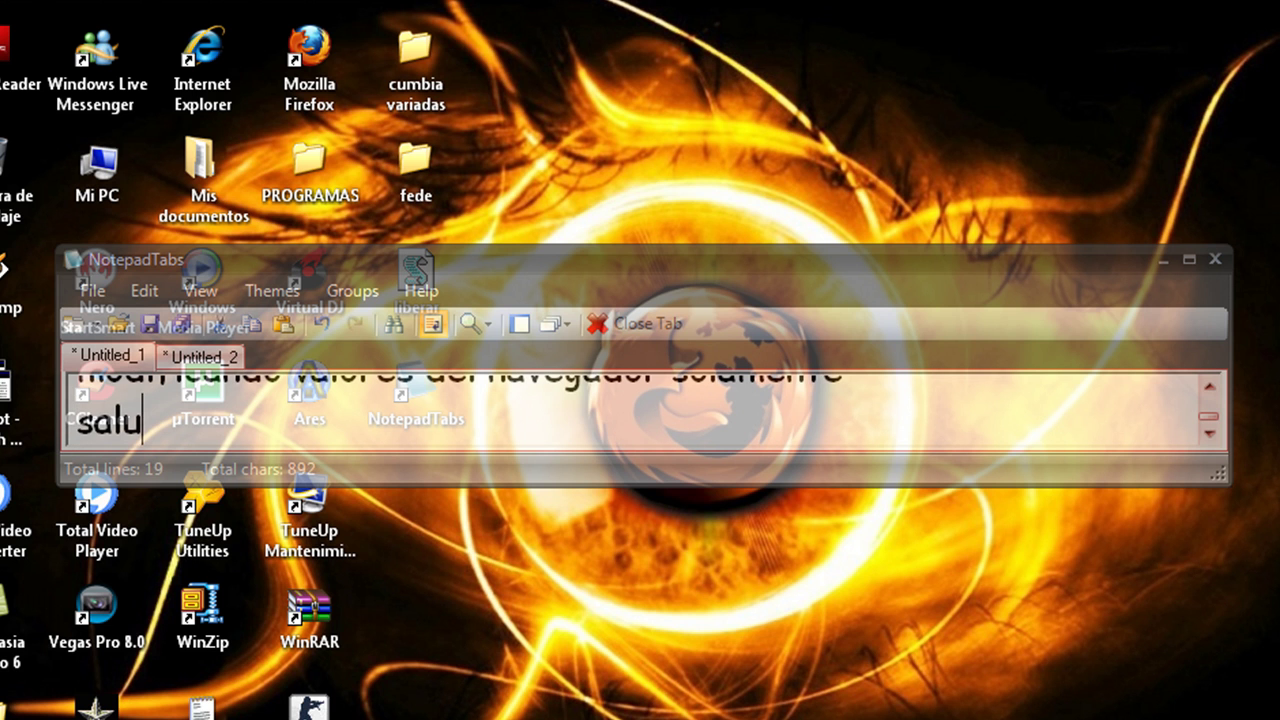
{"action": "type", "text": "dos ivan"}
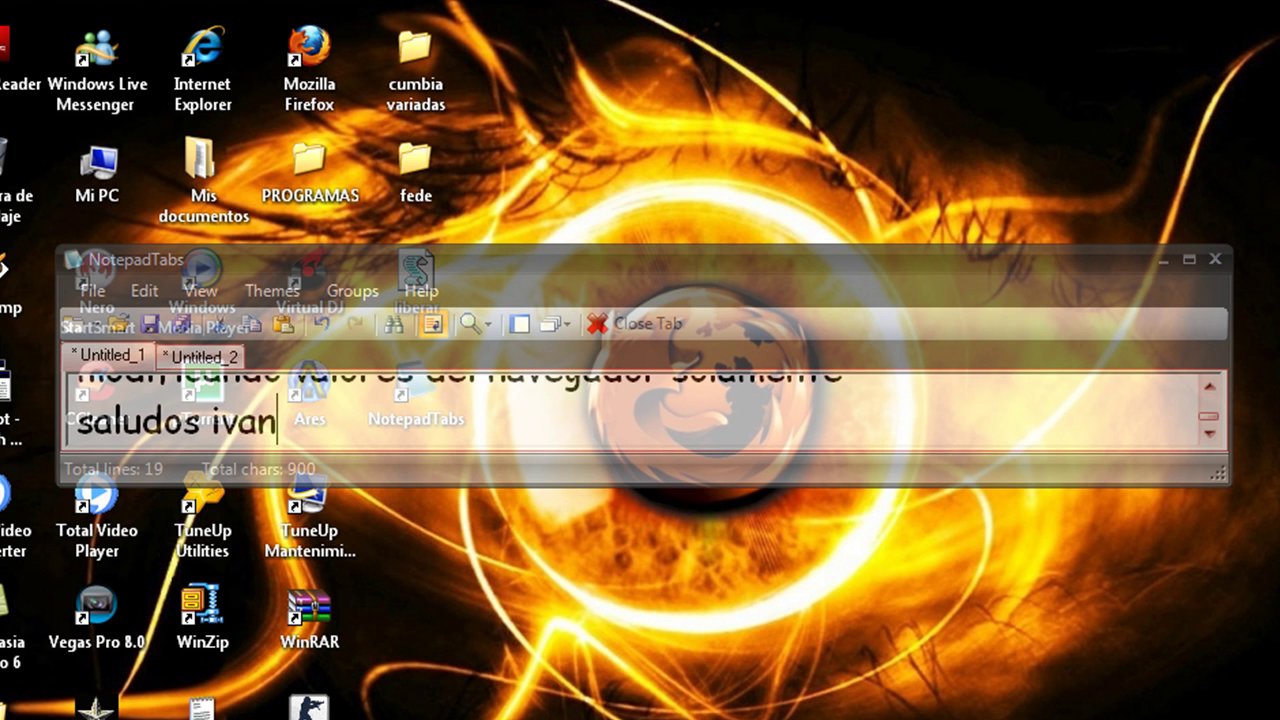
{"action": "type", "text": "12434"}
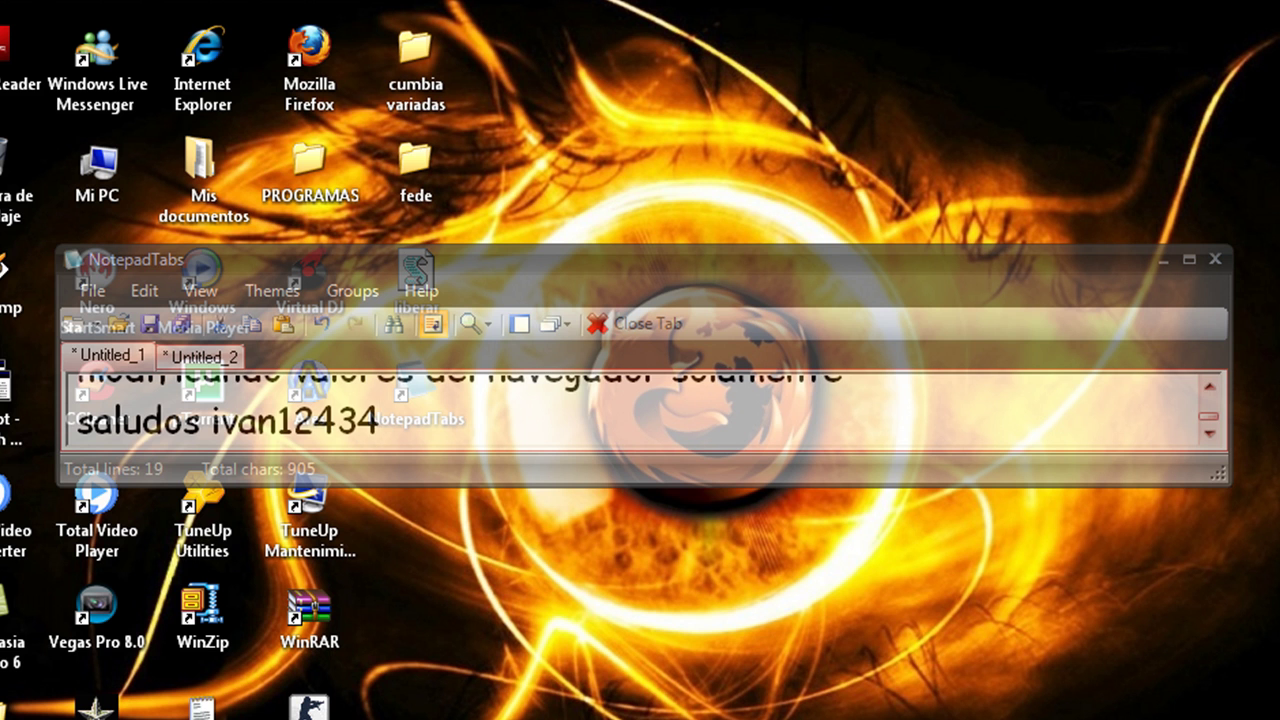